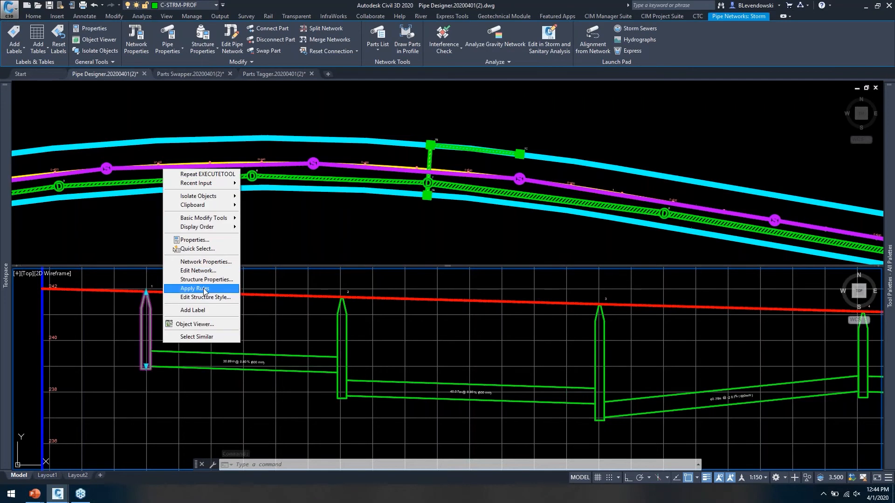
Review the structure properties of storm structure 1, leaving them as they are.
{"action": "left_click", "coordinate": [205, 280]}
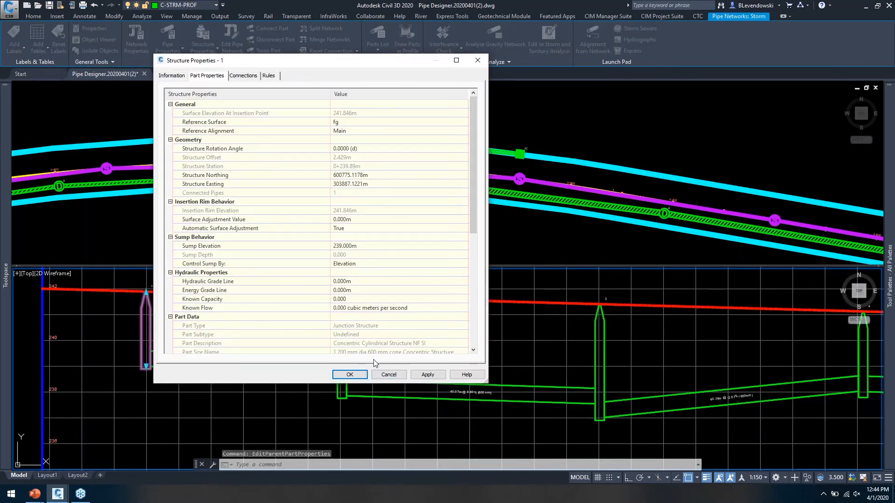
{"action": "left_click", "coordinate": [386, 375]}
{"action": "key", "text": "Escape"}
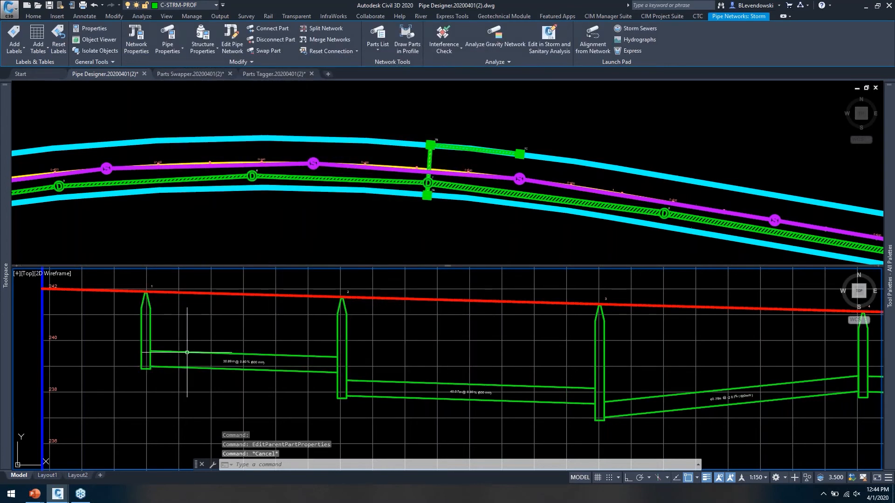
Review the rules and part properties of the storm pipe between structures 1 and 2.
{"action": "left_click", "coordinate": [184, 352]}
{"action": "right_click", "coordinate": [189, 352]}
{"action": "left_click", "coordinate": [224, 289]}
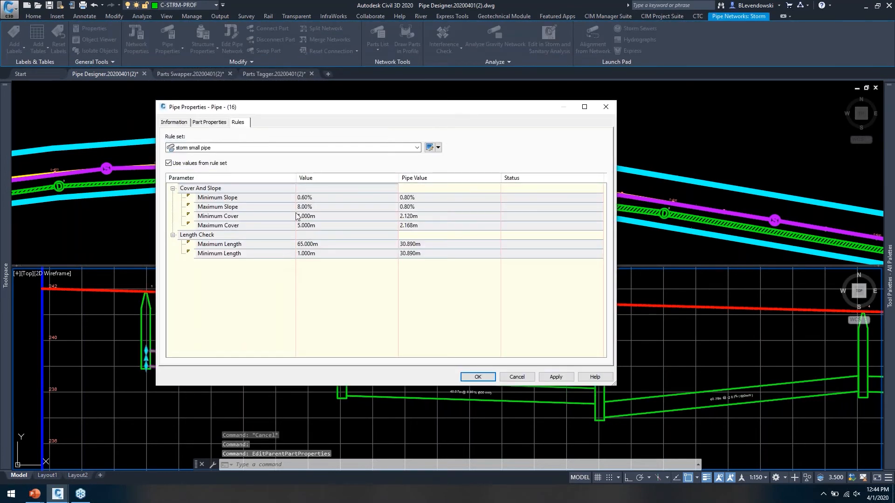
{"action": "left_click", "coordinate": [210, 122]}
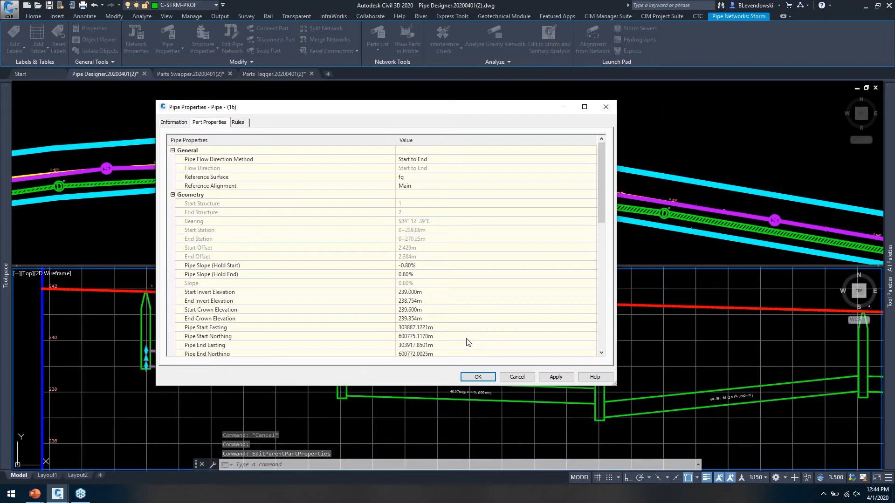
{"action": "left_click", "coordinate": [516, 376]}
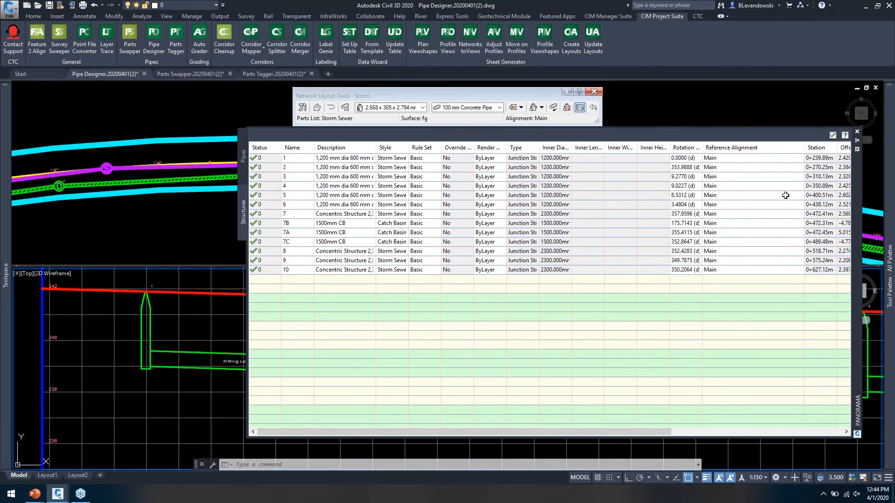
Review the storm network's structure and pipe tables, then close them and examine the pipe run in the profile view.
{"action": "left_click", "coordinate": [831, 135]}
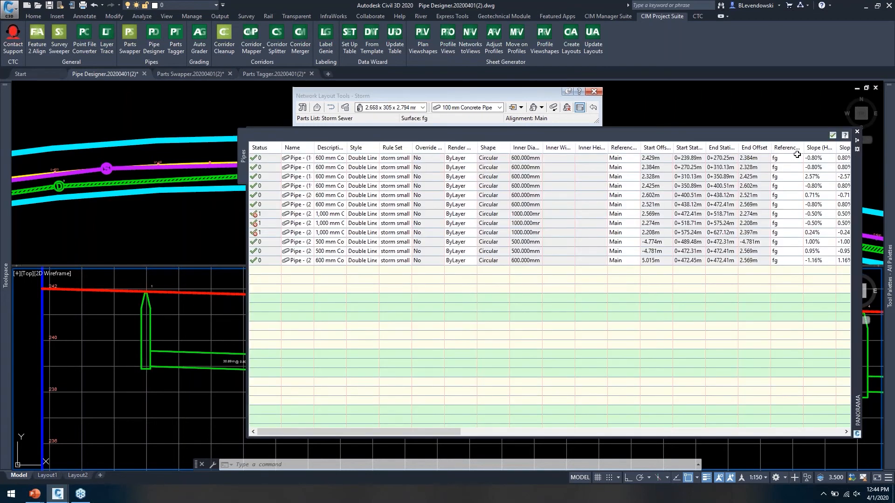
{"action": "left_click", "coordinate": [833, 135]}
{"action": "scroll", "coordinate": [191, 350], "scroll_direction": "down", "scroll_amount": 2}
{"action": "scroll", "coordinate": [191, 351], "scroll_direction": "down", "scroll_amount": 2}
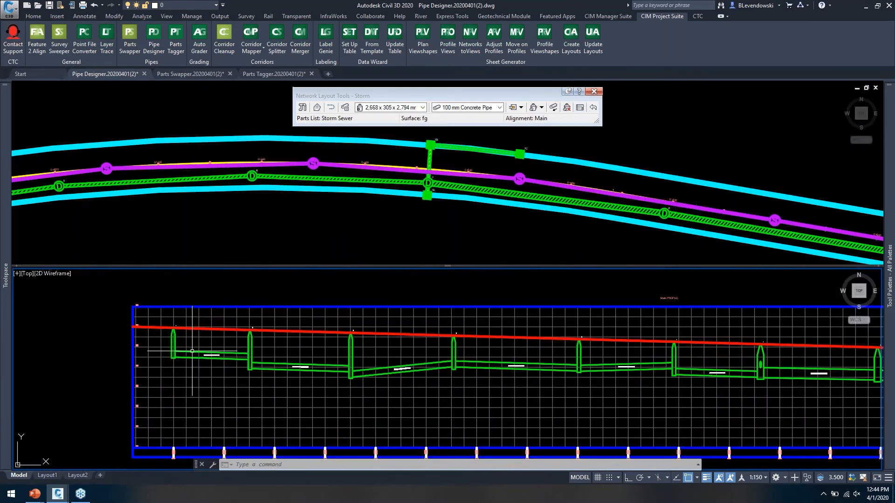
{"action": "middle_click_drag", "start_coordinate": [261, 370], "coordinate": [210, 369]}
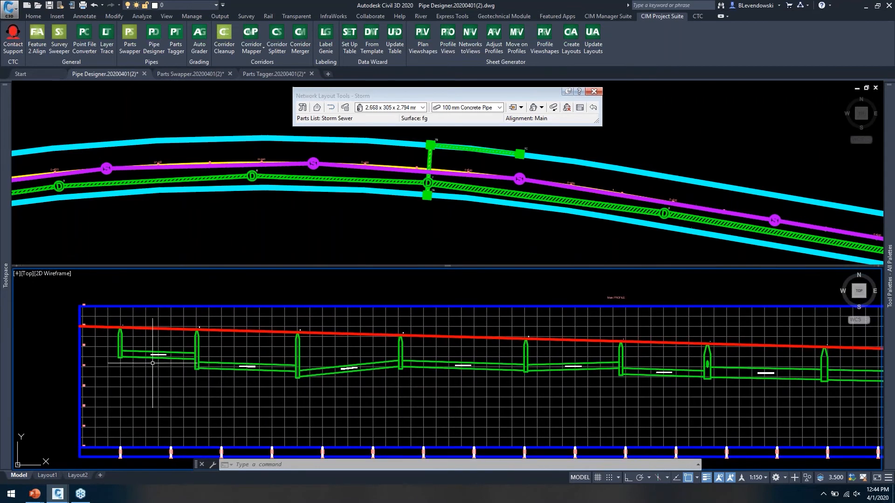
{"action": "middle_click_drag", "start_coordinate": [551, 396], "coordinate": [496, 395]}
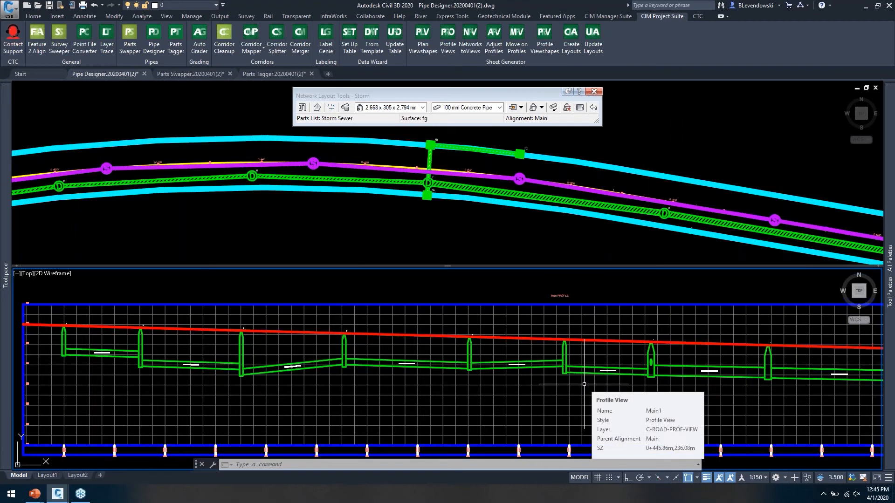
{"action": "middle_click_drag", "start_coordinate": [331, 318], "coordinate": [336, 291]}
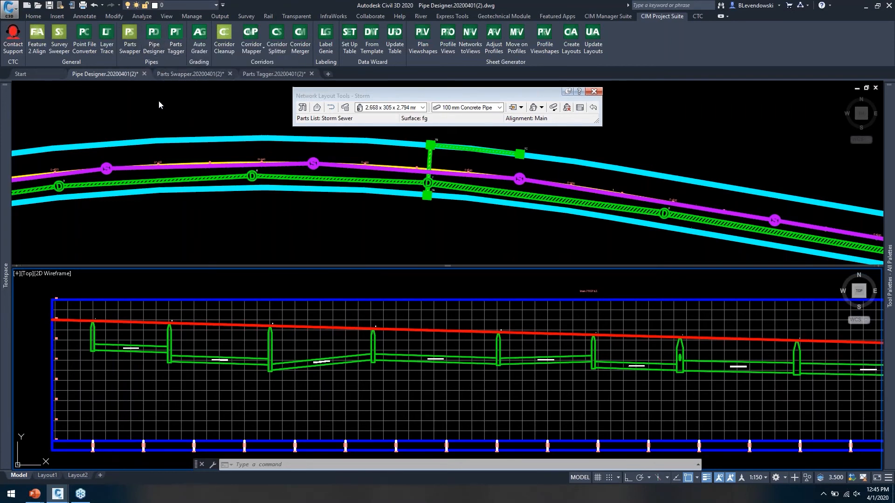
Start Pipe Designer and select the storm pipe run from structure 1 to structure 4 in the profile view.
{"action": "left_click", "coordinate": [152, 53]}
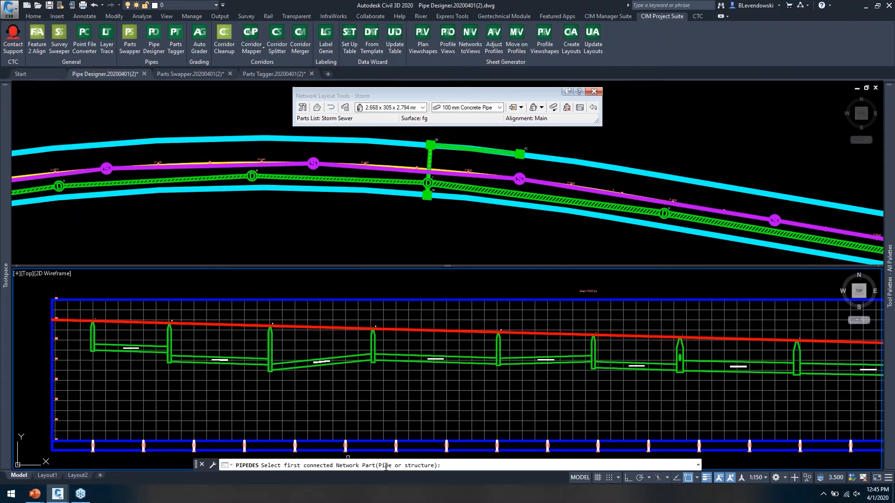
{"action": "left_click", "coordinate": [311, 211]}
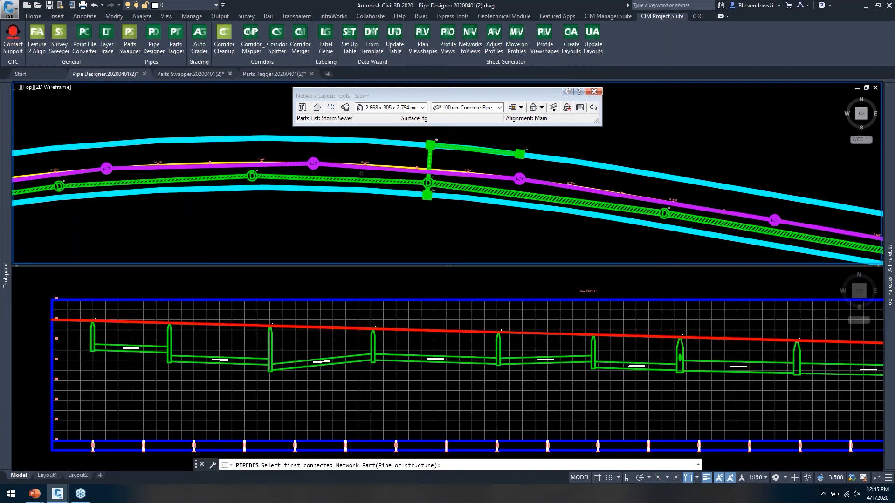
{"action": "left_click", "coordinate": [332, 278]}
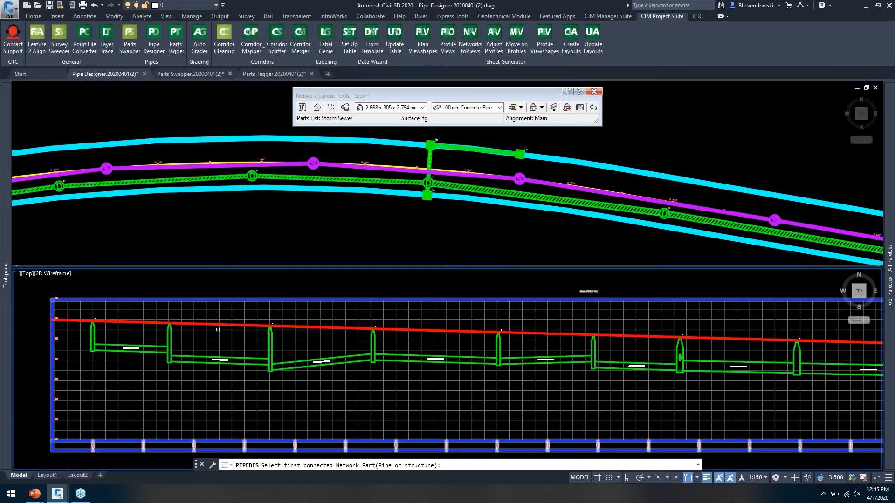
{"action": "scroll", "coordinate": [103, 349], "scroll_direction": "up", "scroll_amount": 2}
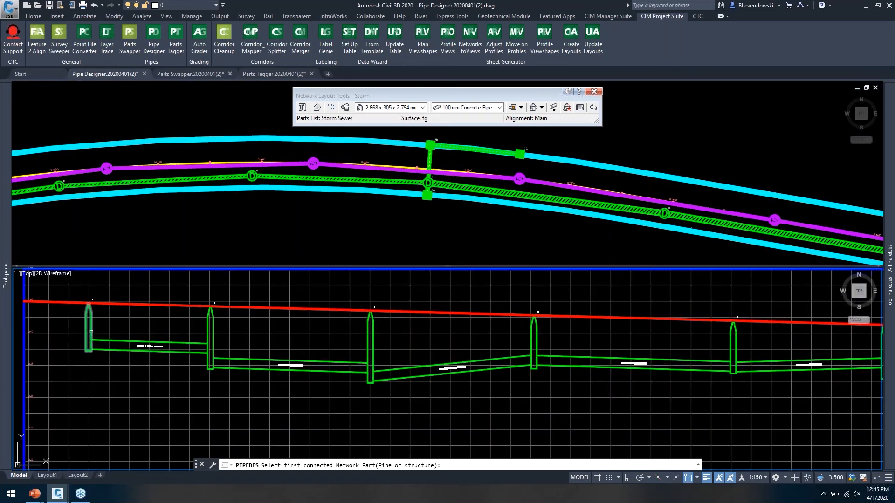
{"action": "left_click", "coordinate": [92, 329]}
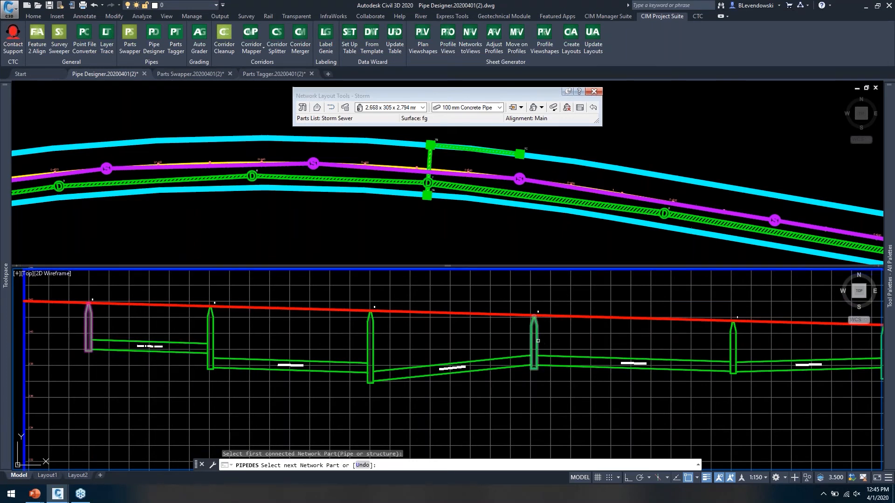
{"action": "left_click", "coordinate": [538, 341]}
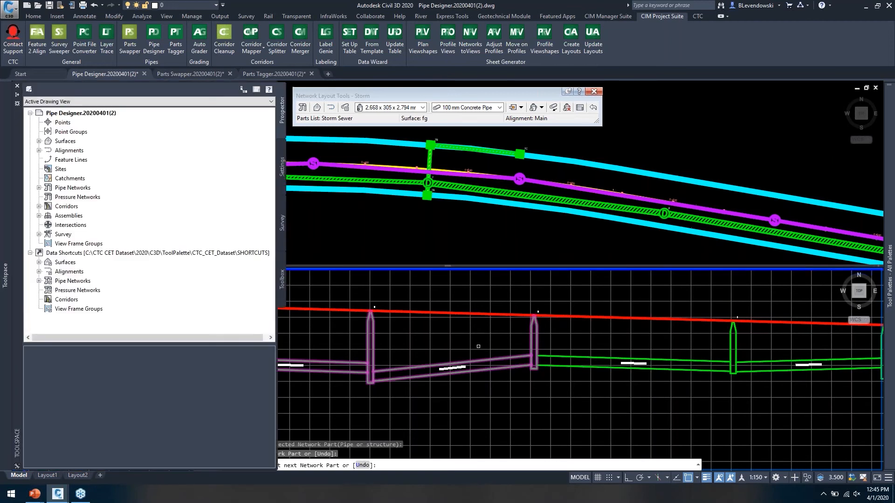
Extend the pipe run selection to structure 6, and undo that pick.
{"action": "mouse_move", "coordinate": [513, 389]}
{"action": "middle_mouse_down"}
{"action": "mouse_move", "coordinate": [511, 375]}
{"action": "mouse_move", "coordinate": [507, 388]}
{"action": "middle_mouse_up"}
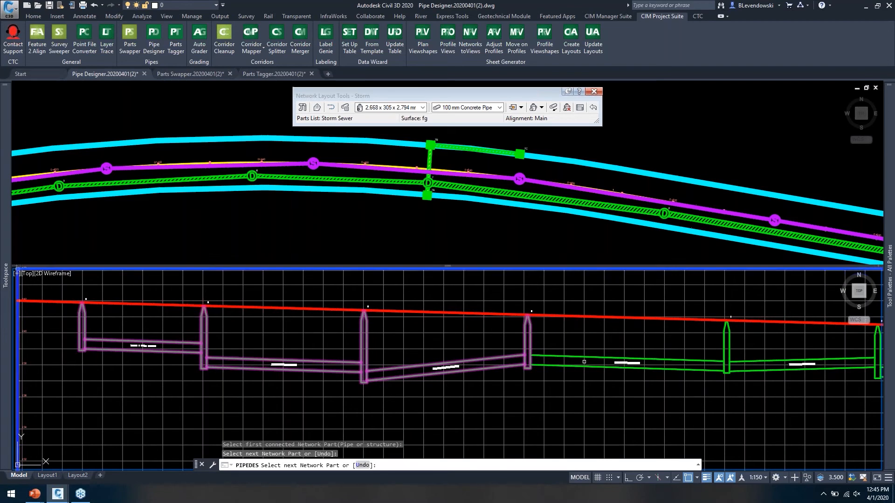
{"action": "middle_click_drag", "start_coordinate": [608, 369], "coordinate": [484, 380]}
{"action": "left_click", "coordinate": [758, 354]}
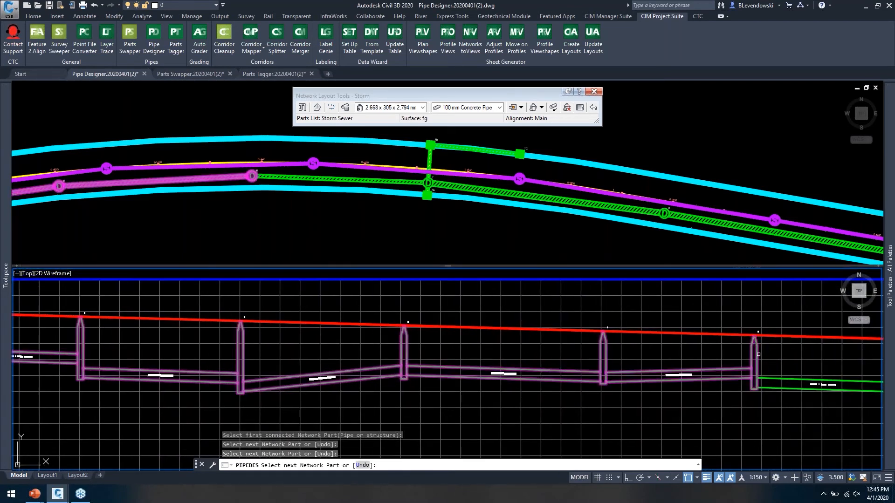
{"action": "type", "text": "u"}
{"action": "key", "text": "Return"}
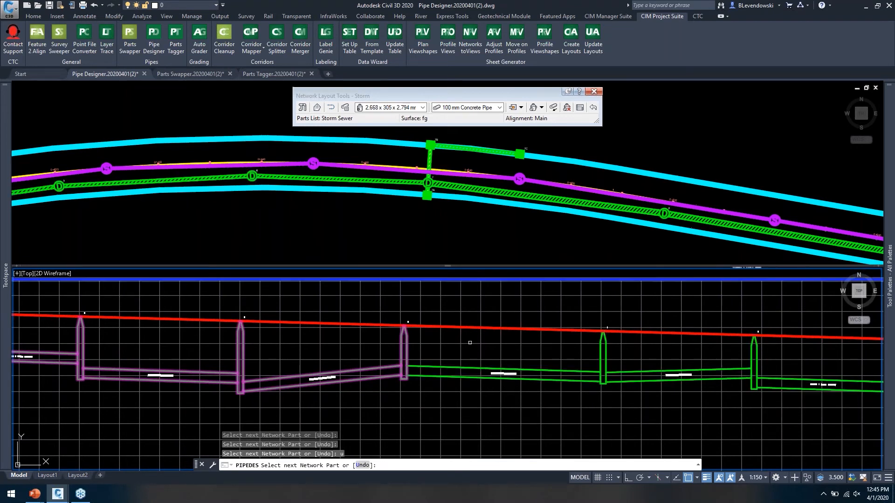
Extend the pipe run selection to structure 10 at the far end of the profile and load it into Pipe Designer.
{"action": "scroll", "coordinate": [445, 347], "scroll_direction": "down", "scroll_amount": 3}
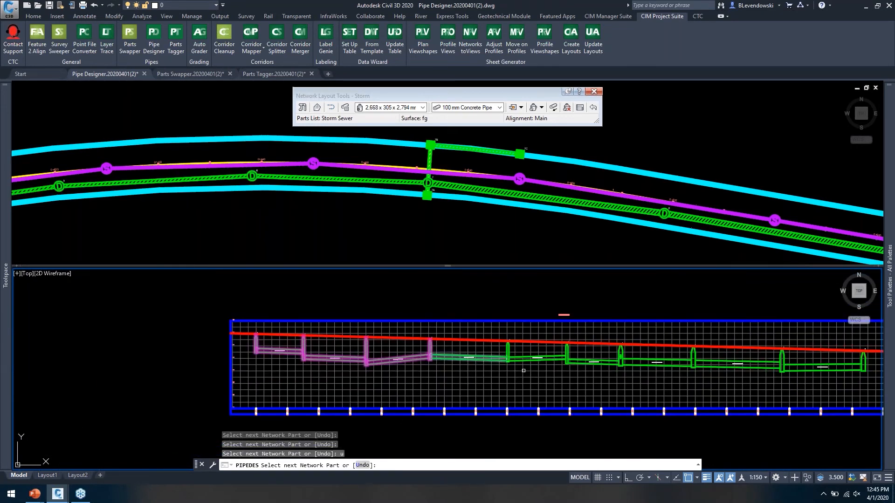
{"action": "scroll", "coordinate": [447, 386], "scroll_direction": "down", "scroll_amount": 1}
{"action": "scroll", "coordinate": [813, 369], "scroll_direction": "up", "scroll_amount": 2}
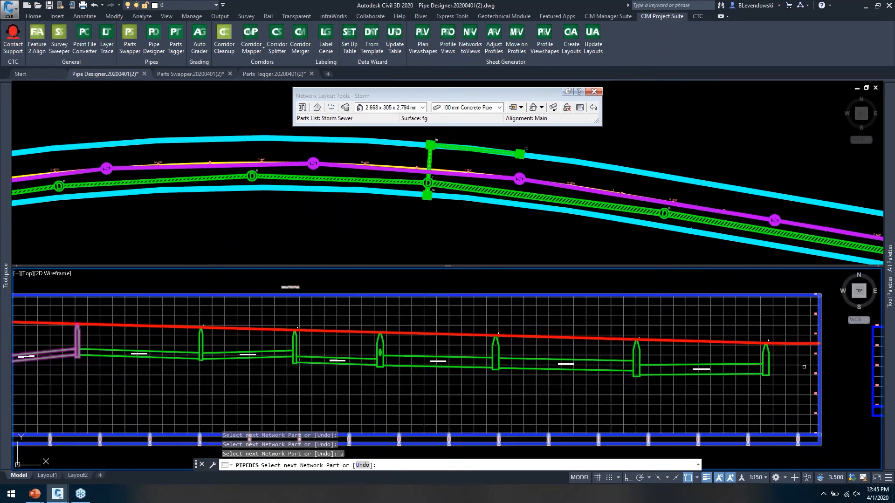
{"action": "left_click", "coordinate": [768, 359]}
{"action": "middle_click_drag", "start_coordinate": [478, 396], "coordinate": [674, 393]}
{"action": "scroll", "coordinate": [171, 350], "scroll_direction": "down", "scroll_amount": 3}
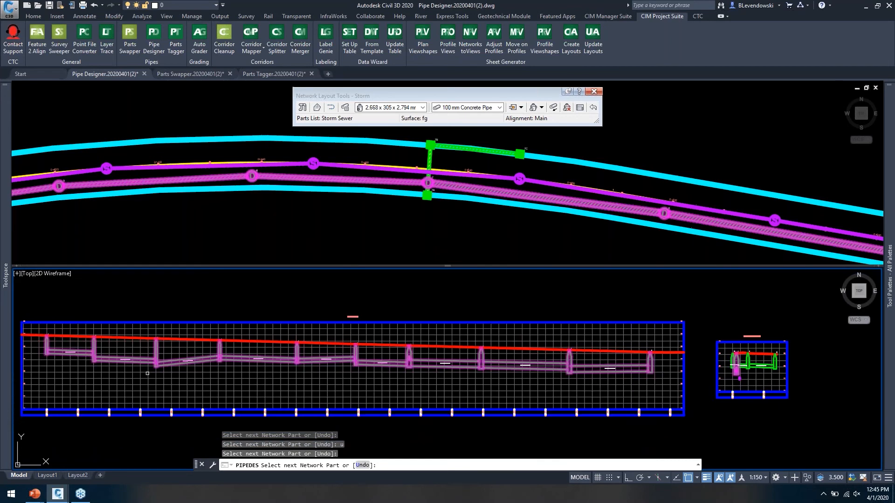
{"action": "middle_click_drag", "start_coordinate": [251, 396], "coordinate": [322, 395]}
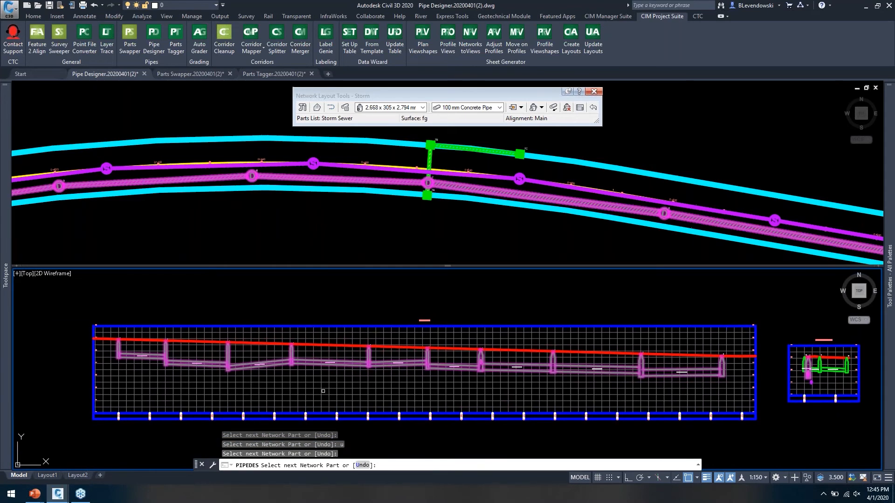
{"action": "scroll", "coordinate": [323, 391], "scroll_direction": "up", "scroll_amount": 2}
{"action": "middle_click_drag", "start_coordinate": [379, 388], "coordinate": [382, 396]}
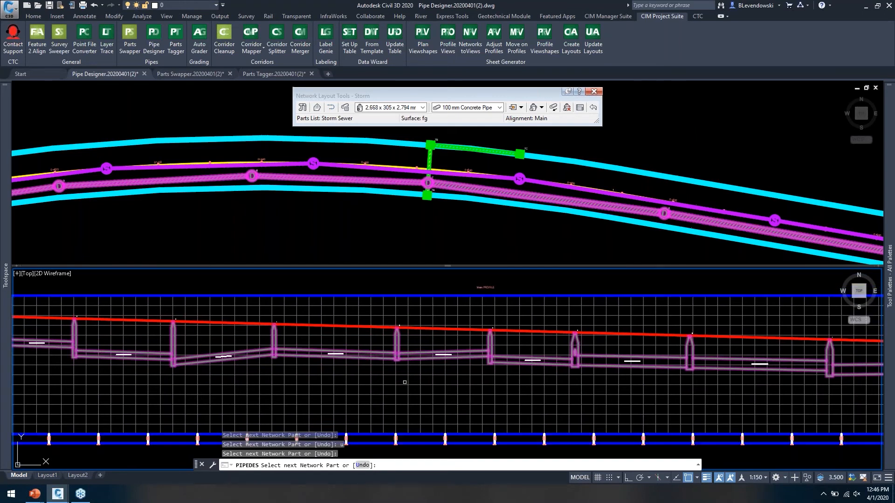
{"action": "key", "text": "Return"}
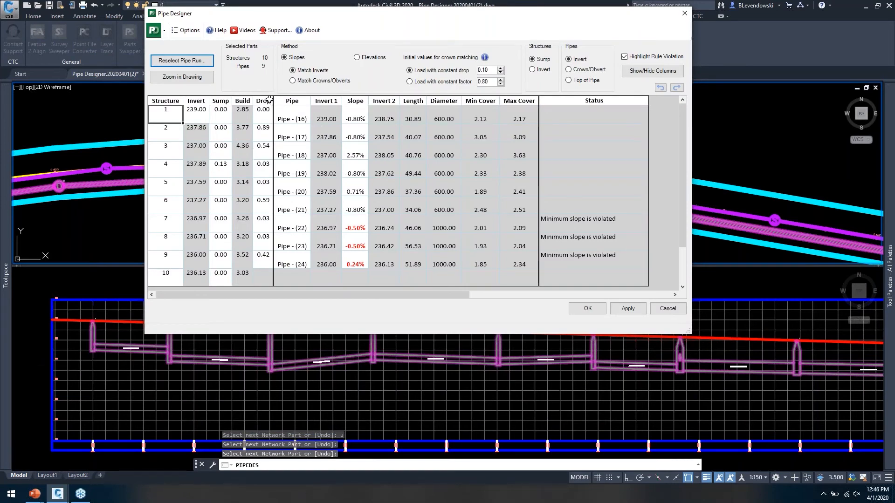
Use Zoom in Drawing to reposition the profile view below the Pipe Designer table, and return to the table.
{"action": "left_click", "coordinate": [195, 80]}
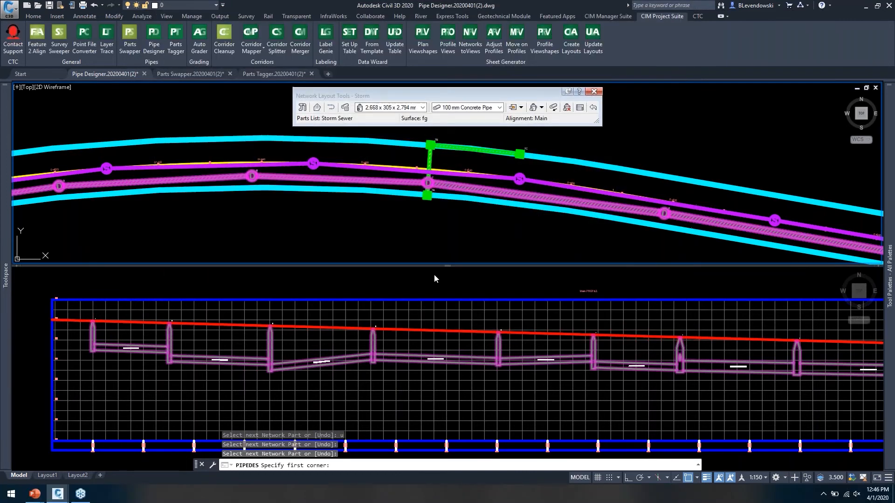
{"action": "middle_click_drag", "start_coordinate": [402, 315], "coordinate": [350, 351]}
{"action": "scroll", "coordinate": [350, 352], "scroll_direction": "down", "scroll_amount": 2}
{"action": "scroll", "coordinate": [357, 348], "scroll_direction": "up", "scroll_amount": 2}
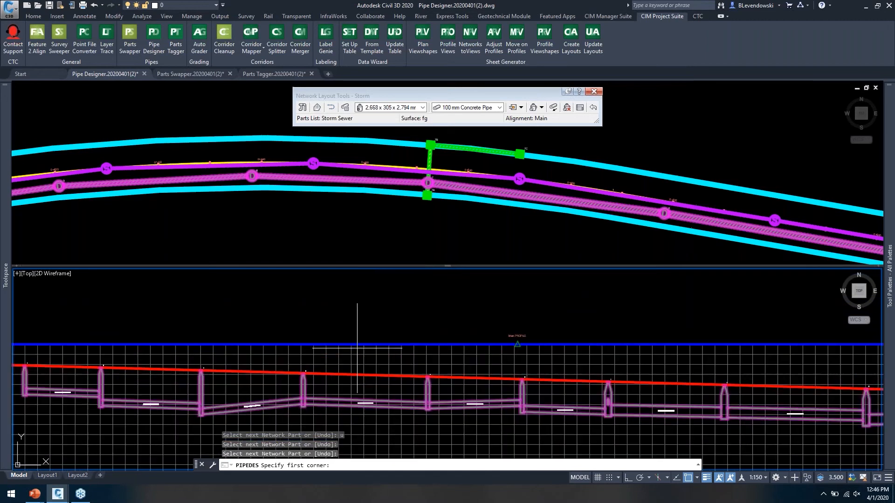
{"action": "mouse_move", "coordinate": [435, 345]}
{"action": "middle_mouse_down"}
{"action": "mouse_move", "coordinate": [421, 351]}
{"action": "mouse_move", "coordinate": [436, 344]}
{"action": "middle_mouse_up"}
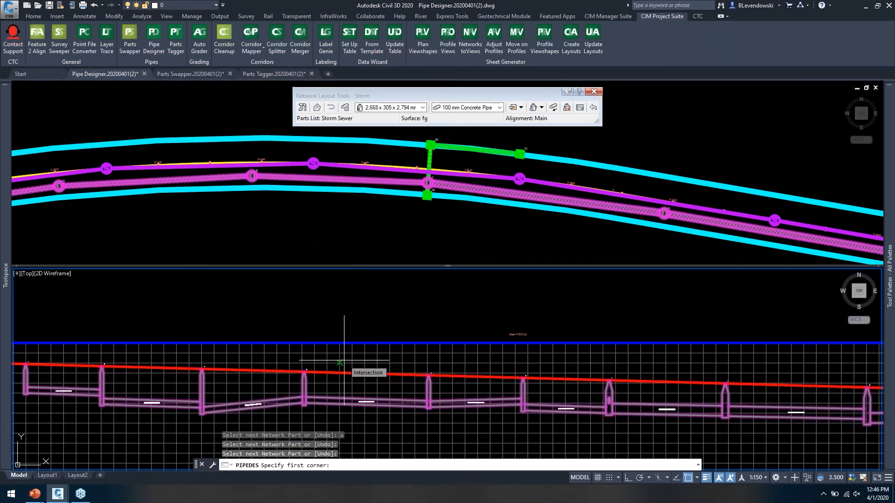
{"action": "key", "text": "Escape"}
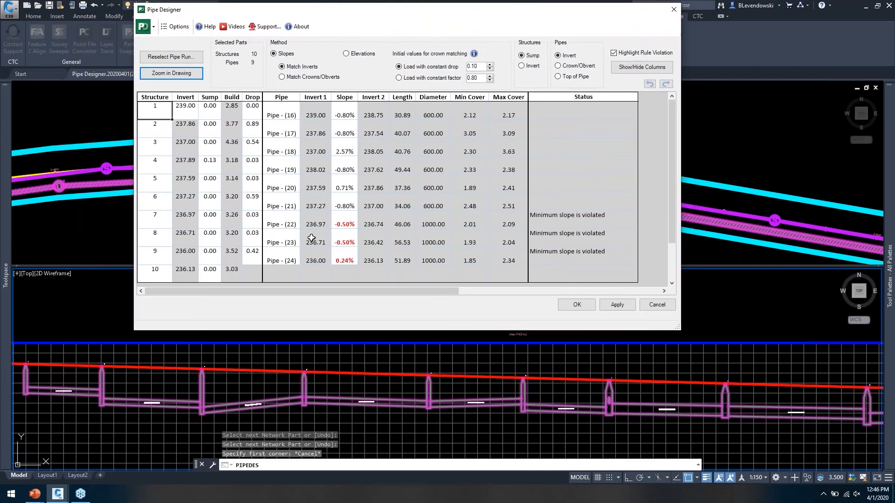
Turn off rule violation highlighting and review the table values of structure 1, Pipe - (16) and Pipe - (17).
{"action": "left_click", "coordinate": [633, 54]}
{"action": "left_click_drag", "start_coordinate": [180, 107], "coordinate": [254, 107]}
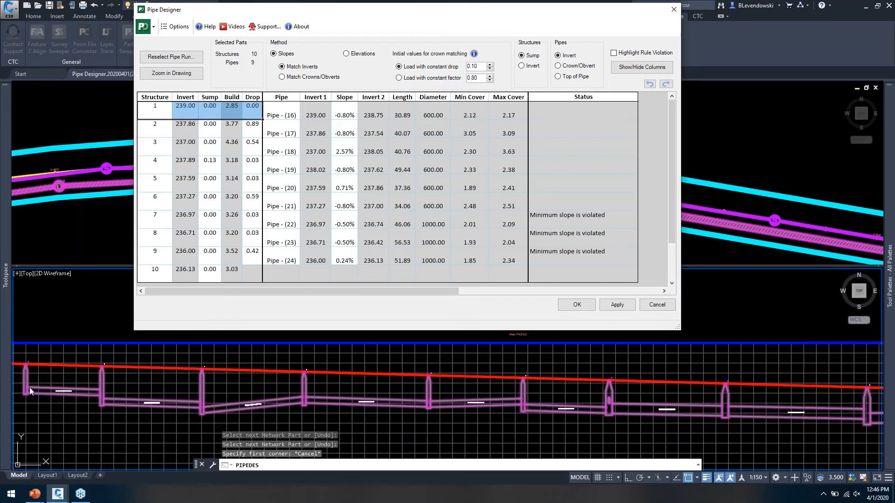
{"action": "left_click_drag", "start_coordinate": [291, 107], "coordinate": [508, 114]}
{"action": "left_click_drag", "start_coordinate": [161, 123], "coordinate": [484, 134]}
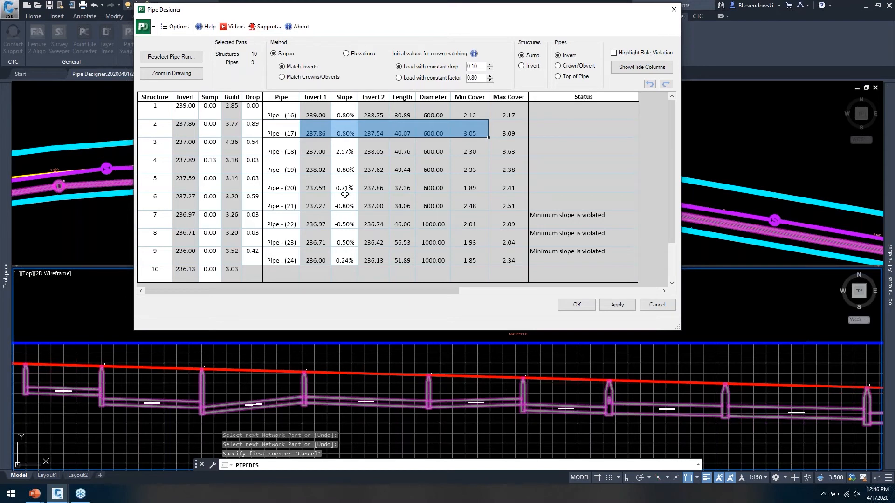
{"action": "left_click_drag", "start_coordinate": [387, 14], "coordinate": [375, 22]}
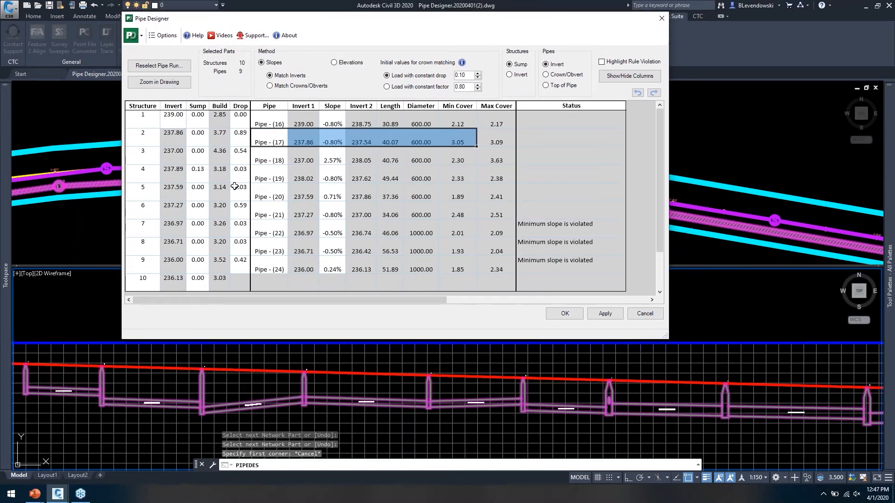
Copy the -0.80% slope of Pipe - (16) down through Pipe - (21) and apply it to the drawing.
{"action": "left_click", "coordinate": [337, 122]}
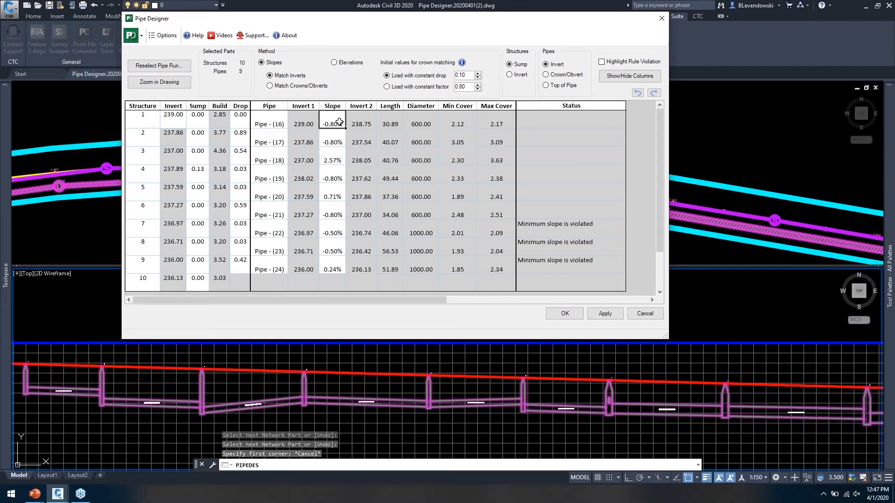
{"action": "left_click_drag", "start_coordinate": [347, 133], "coordinate": [346, 205]}
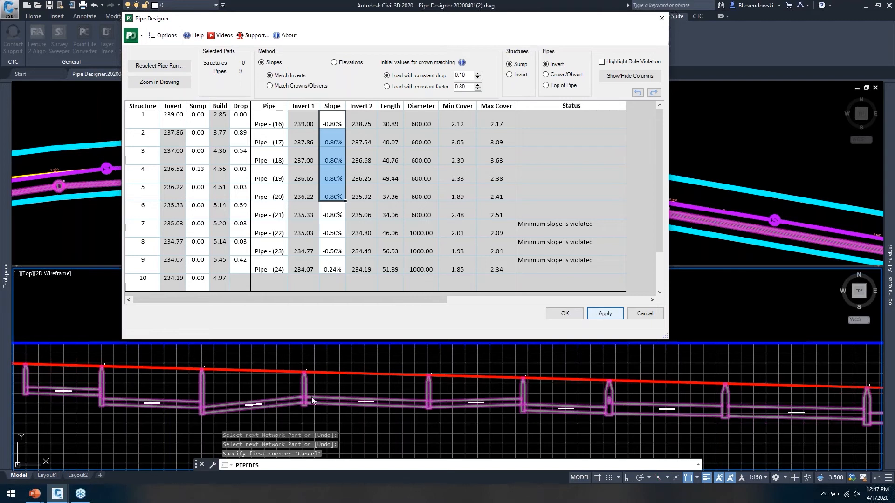
{"action": "left_click_drag", "start_coordinate": [333, 125], "coordinate": [341, 206]}
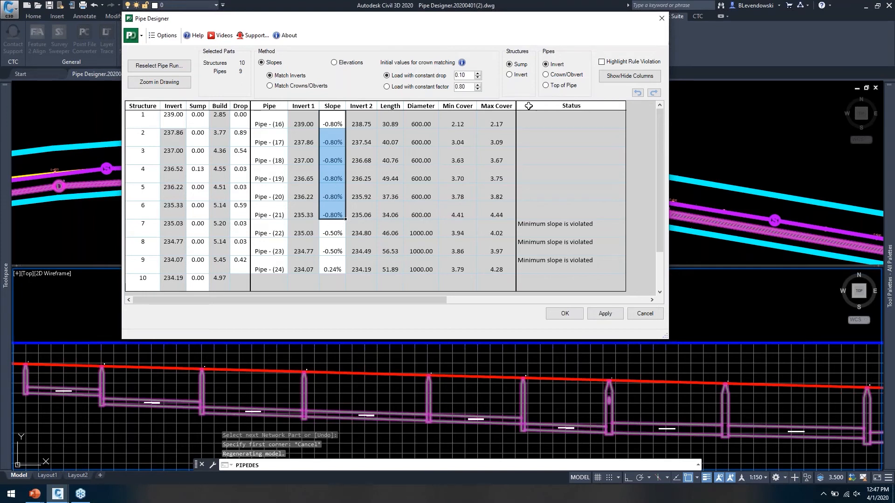
Turn on rule violation highlighting, copy the -0.80% slope of Pipe - (21) down through Pipe - (24), and apply it.
{"action": "left_click", "coordinate": [628, 64]}
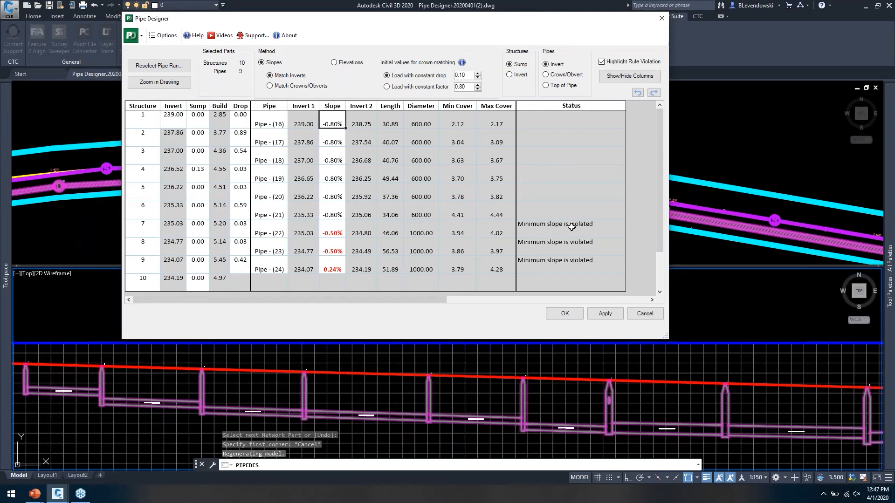
{"action": "left_click", "coordinate": [340, 216]}
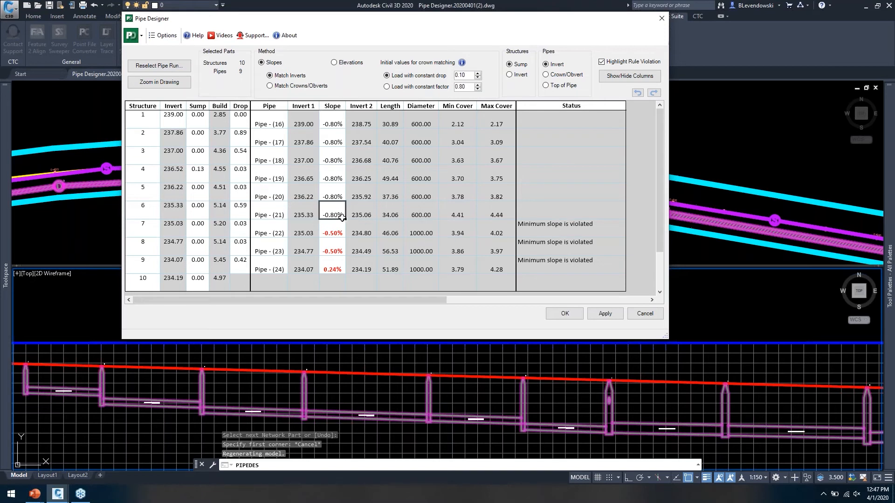
{"action": "left_click_drag", "start_coordinate": [346, 218], "coordinate": [345, 274]}
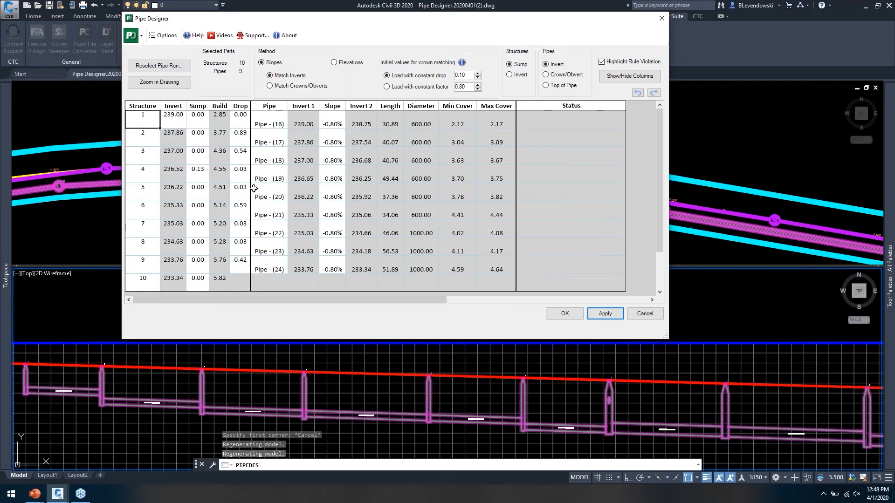
Show the structure Description and Rule Set columns, keep Station and Offset hidden, and widen the Pipe Designer window to fit.
{"action": "left_click", "coordinate": [628, 77]}
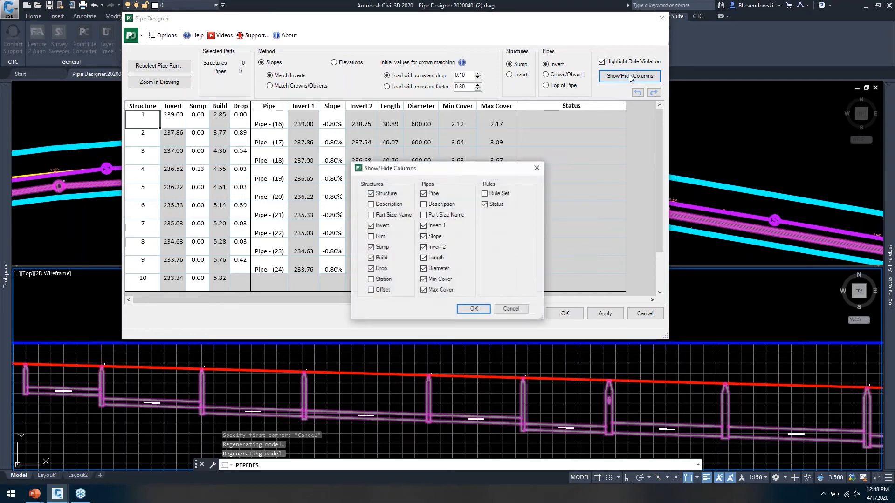
{"action": "left_click_drag", "start_coordinate": [453, 172], "coordinate": [546, 109]}
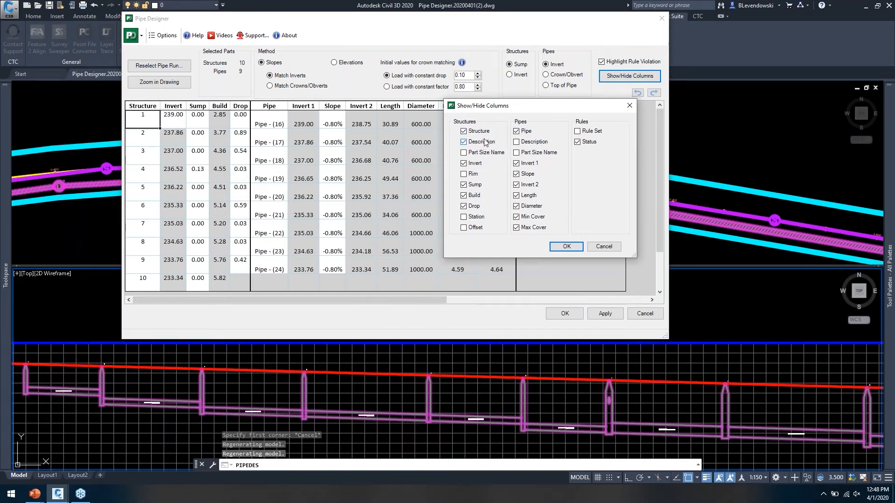
{"action": "left_click", "coordinate": [474, 217]}
{"action": "left_click", "coordinate": [474, 228]}
{"action": "left_click_drag", "start_coordinate": [509, 107], "coordinate": [303, 107]}
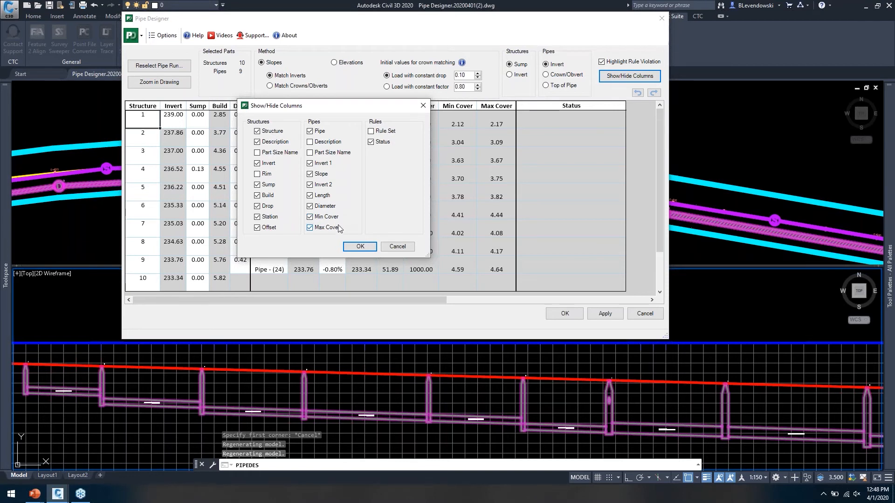
{"action": "left_click", "coordinate": [269, 217]}
{"action": "left_click", "coordinate": [359, 246]}
{"action": "left_click_drag", "start_coordinate": [668, 168], "coordinate": [789, 154]}
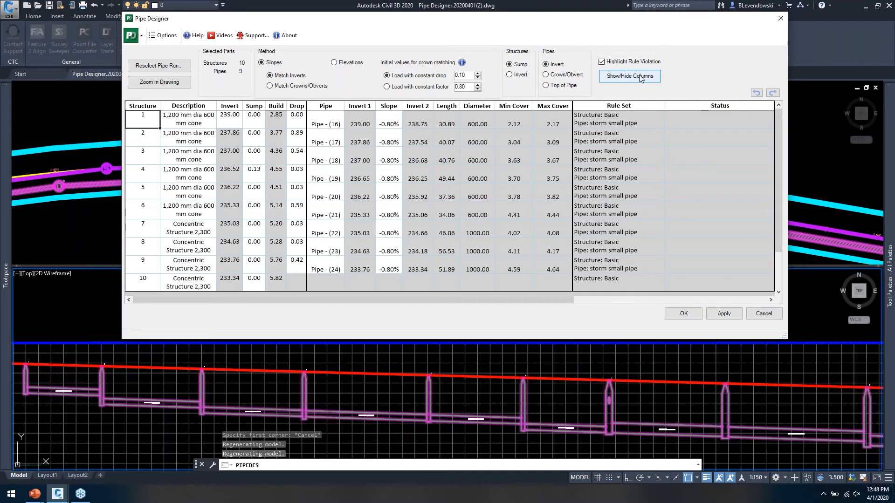
{"action": "left_click_drag", "start_coordinate": [192, 119], "coordinate": [195, 250]}
{"action": "left_click", "coordinate": [188, 175]}
{"action": "left_click_drag", "start_coordinate": [194, 123], "coordinate": [204, 181]}
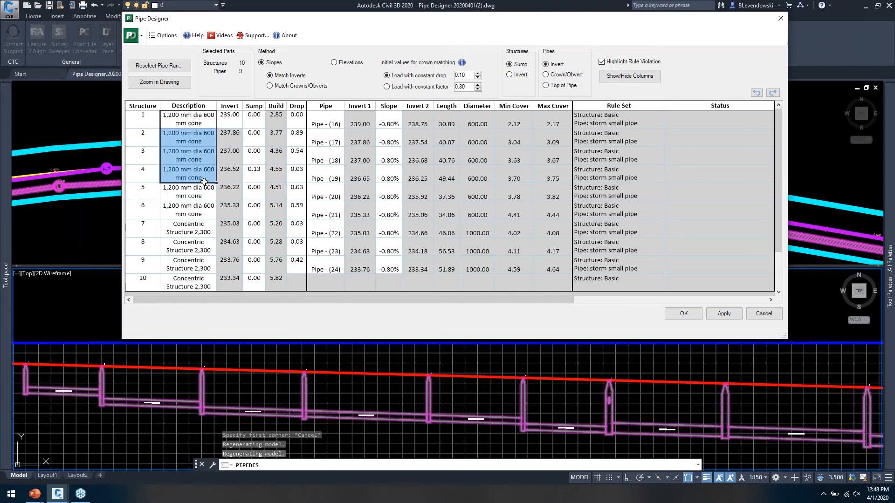
{"action": "left_click", "coordinate": [198, 120]}
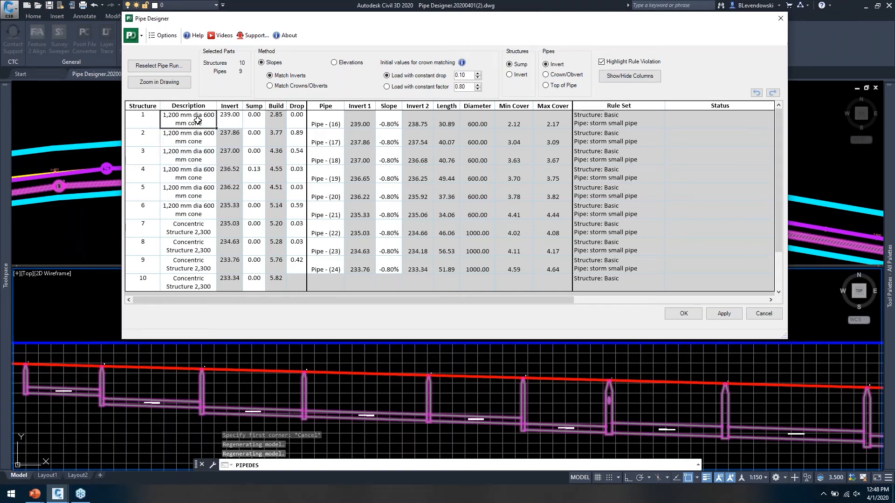
{"action": "left_click_drag", "start_coordinate": [230, 133], "coordinate": [236, 277]}
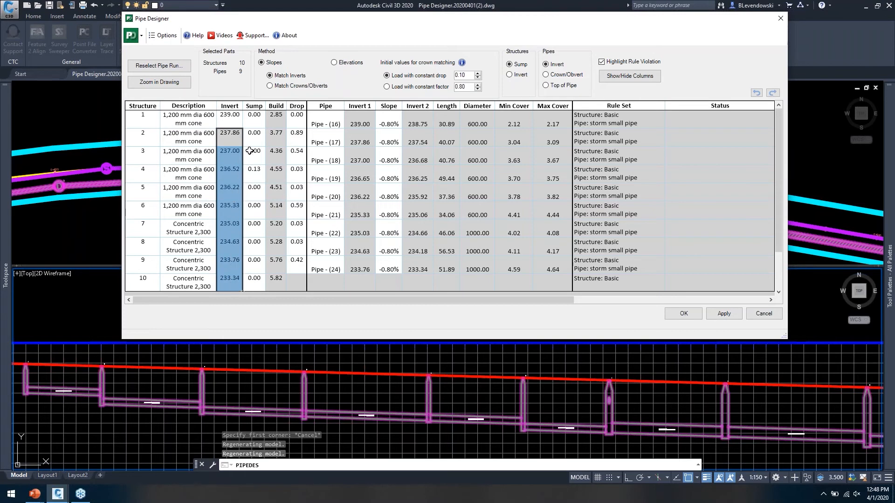
Set the invert of structure 1 to 238 and apply it to the drawing.
{"action": "left_click", "coordinate": [233, 117]}
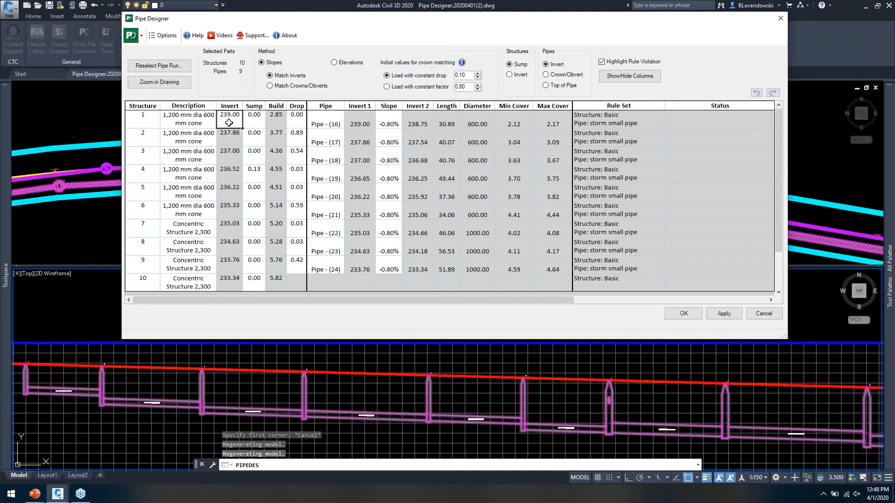
{"action": "type", "text": "238"}
{"action": "key", "text": "Tab"}
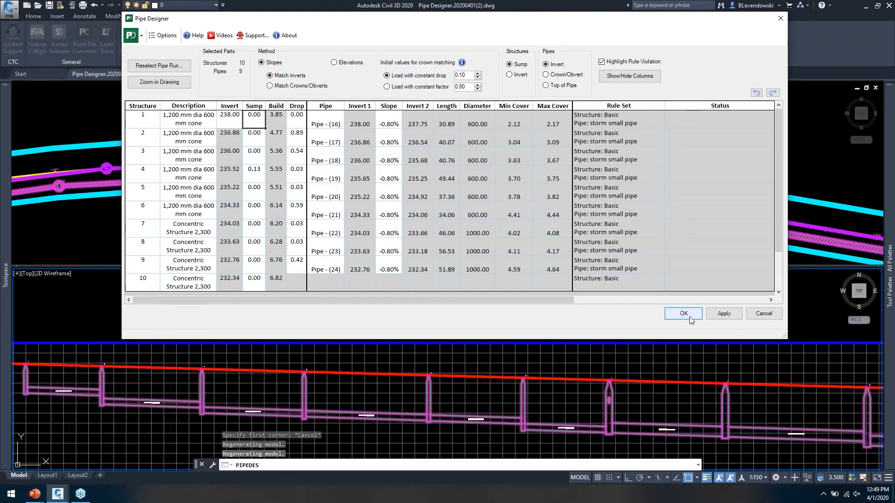
{"action": "left_click", "coordinate": [719, 313]}
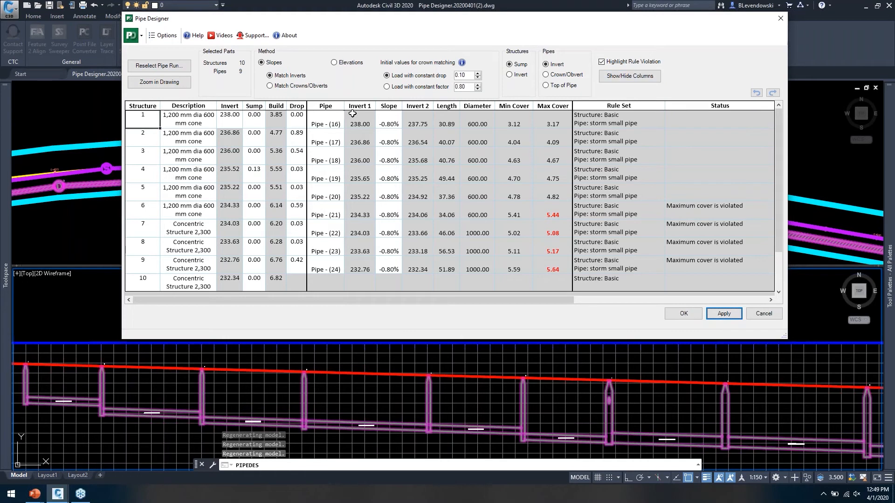
Fill the 0.00 sump down through structure 9 and the 0.03 drop across structures 1 to 9, and apply to the drawing.
{"action": "left_click", "coordinate": [260, 123]}
{"action": "left_click_drag", "start_coordinate": [264, 126], "coordinate": [256, 273]}
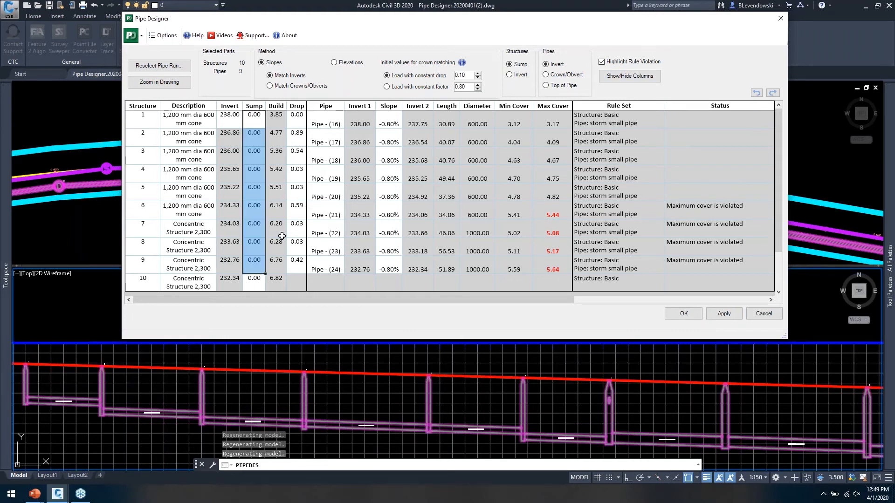
{"action": "left_click", "coordinate": [299, 174]}
{"action": "left_click_drag", "start_coordinate": [308, 184], "coordinate": [306, 122]}
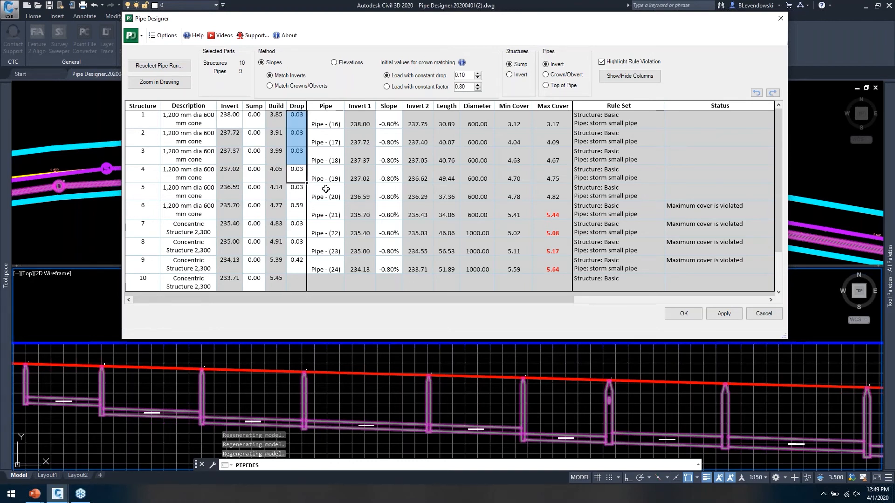
{"action": "left_click_drag", "start_coordinate": [306, 183], "coordinate": [306, 277]}
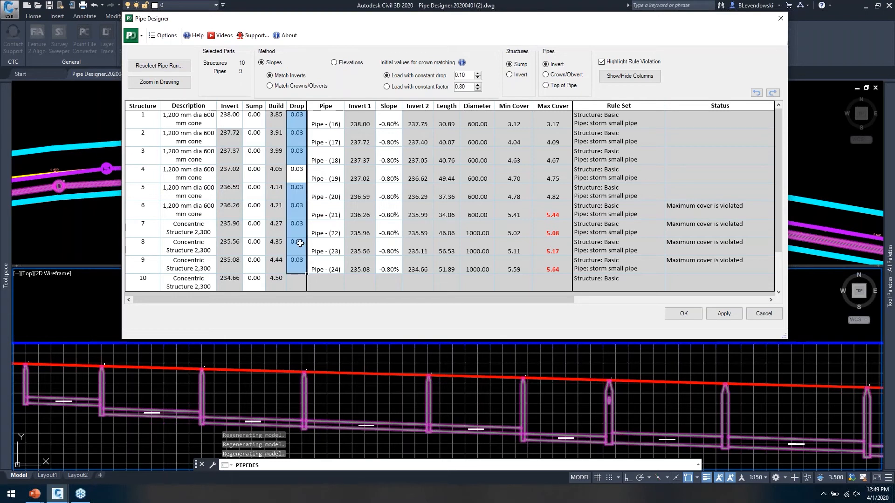
{"action": "left_click", "coordinate": [721, 313]}
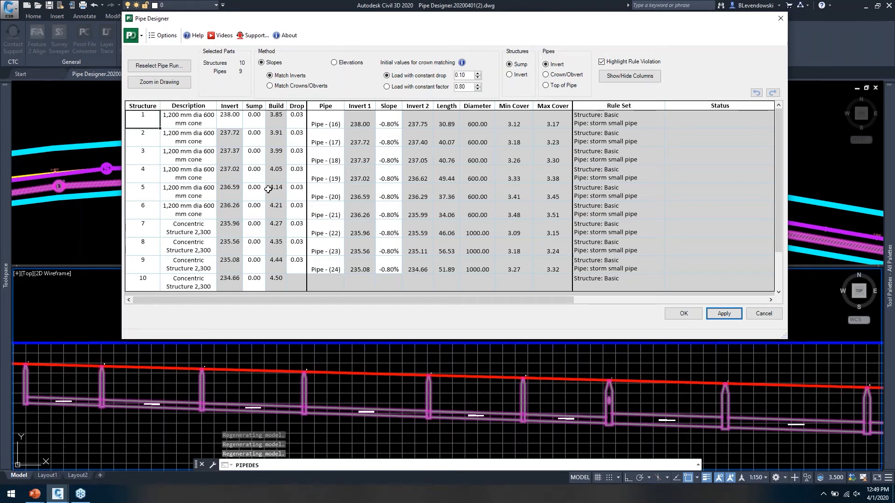
Hide the structure Description and the pipe Length, Min Cover and Max Cover columns, and narrow the Pipe Designer window.
{"action": "left_click", "coordinate": [639, 77]}
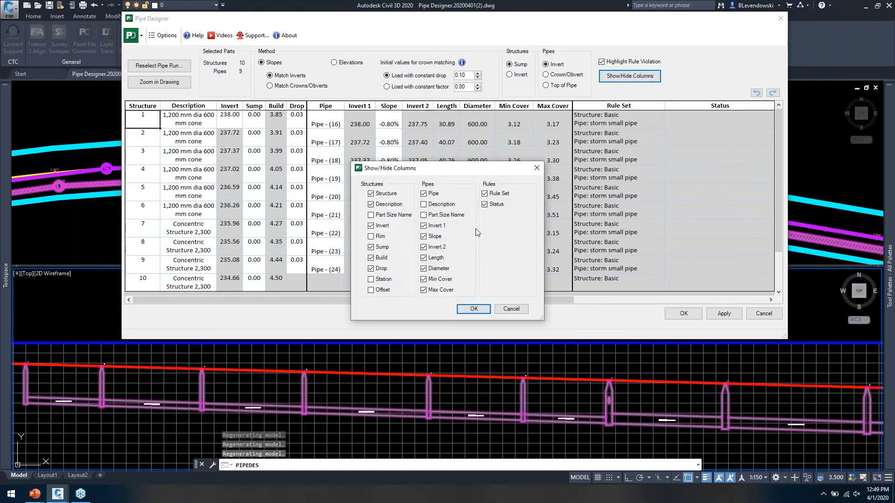
{"action": "left_click", "coordinate": [391, 205]}
{"action": "left_click", "coordinate": [439, 279]}
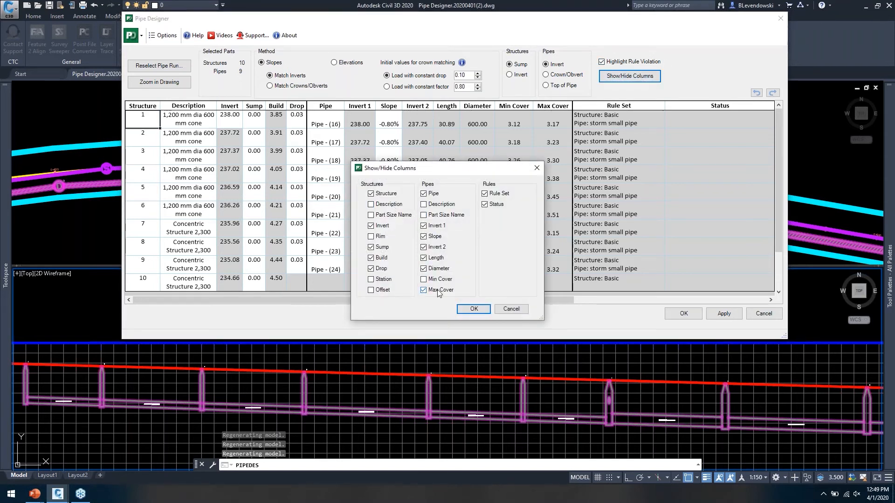
{"action": "left_click", "coordinate": [438, 259]}
{"action": "left_click", "coordinate": [474, 309]}
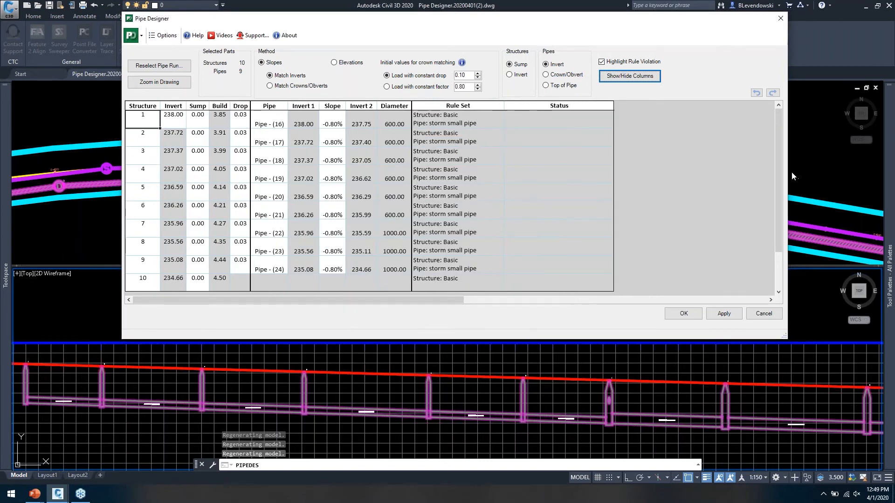
{"action": "left_click_drag", "start_coordinate": [787, 169], "coordinate": [668, 169]}
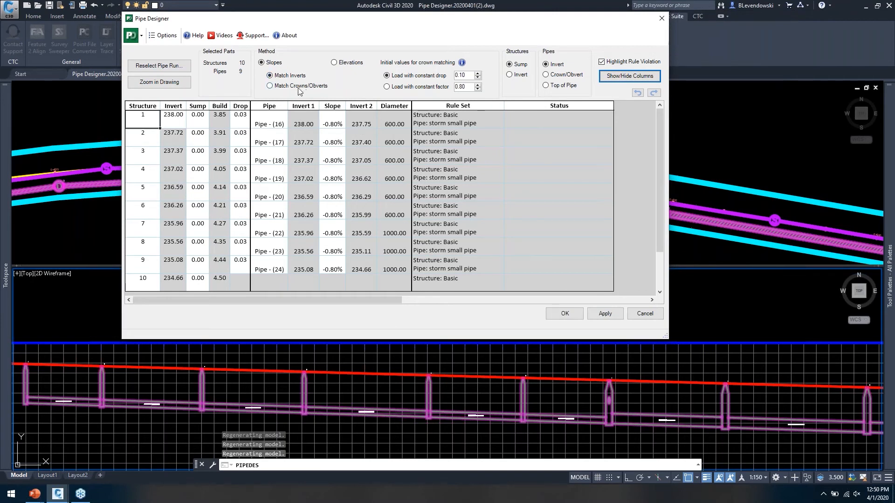
Try the Elevations method to compare its editable slope and invert cells, and return to the Slopes method.
{"action": "left_click_drag", "start_coordinate": [387, 21], "coordinate": [409, 18]}
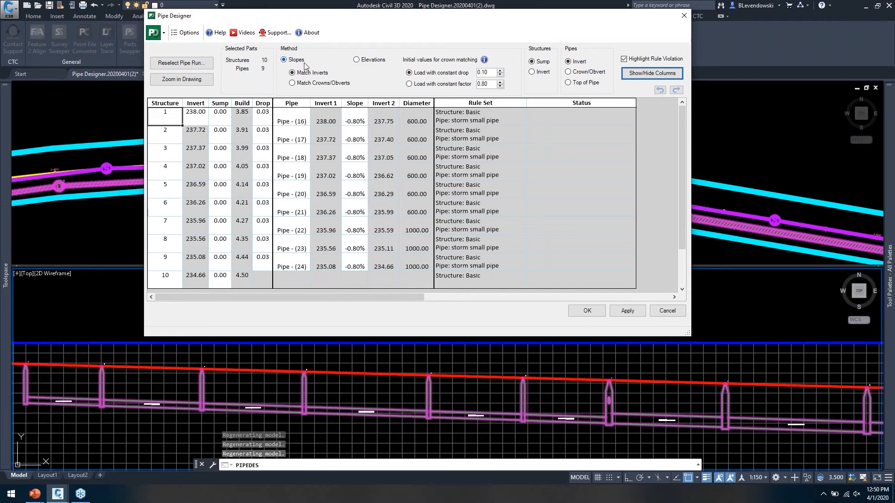
{"action": "left_click_drag", "start_coordinate": [355, 119], "coordinate": [362, 263]}
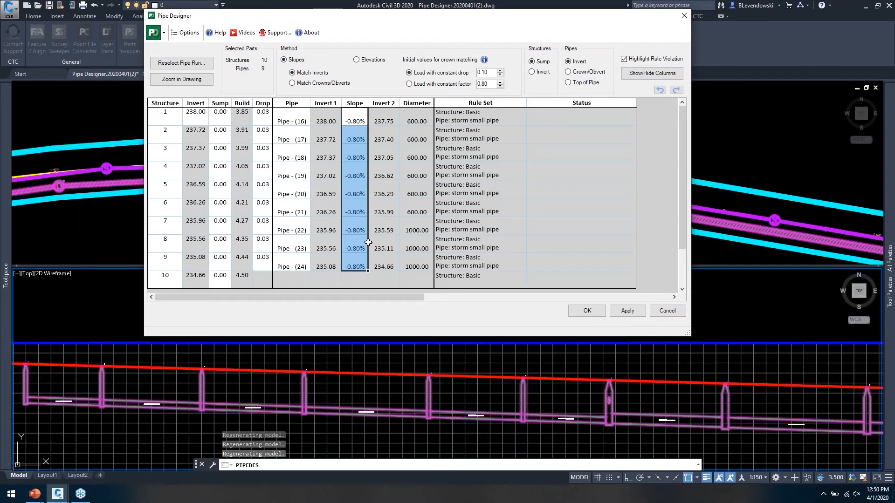
{"action": "left_click", "coordinate": [293, 120]}
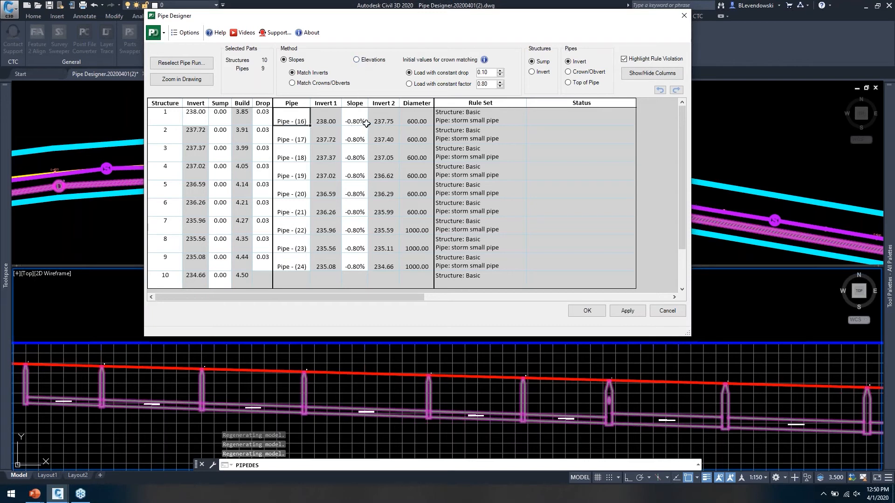
{"action": "left_click", "coordinate": [359, 61]}
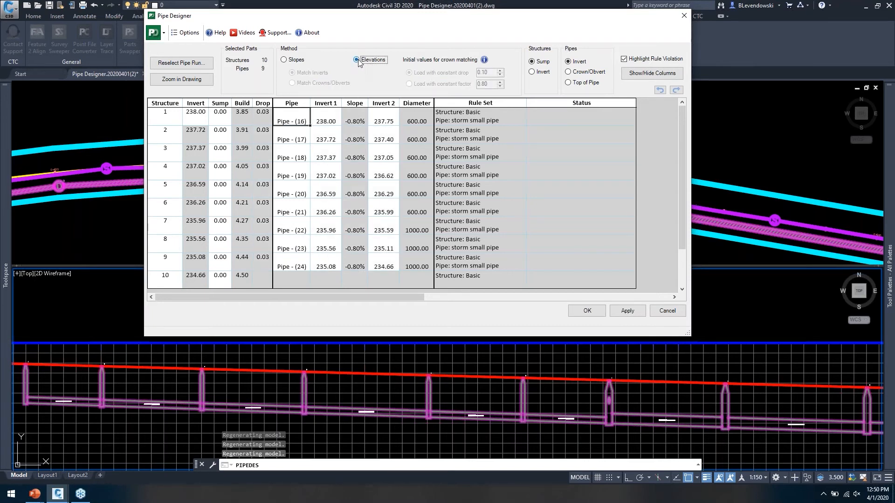
{"action": "left_click_drag", "start_coordinate": [355, 126], "coordinate": [350, 253]}
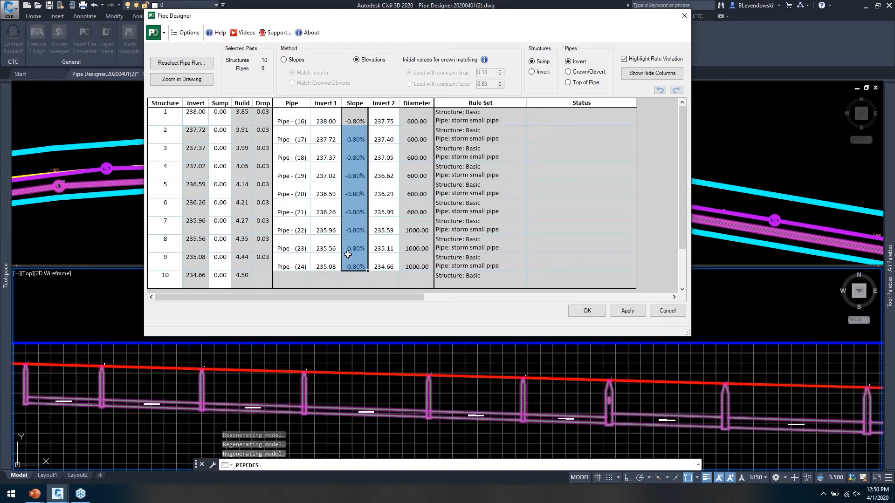
{"action": "left_click", "coordinate": [335, 114]}
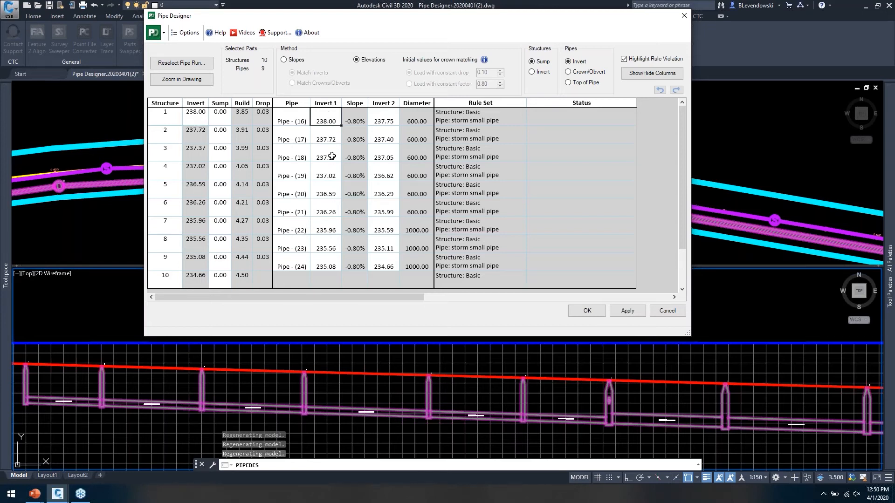
{"action": "left_click_drag", "start_coordinate": [392, 21], "coordinate": [384, 18]}
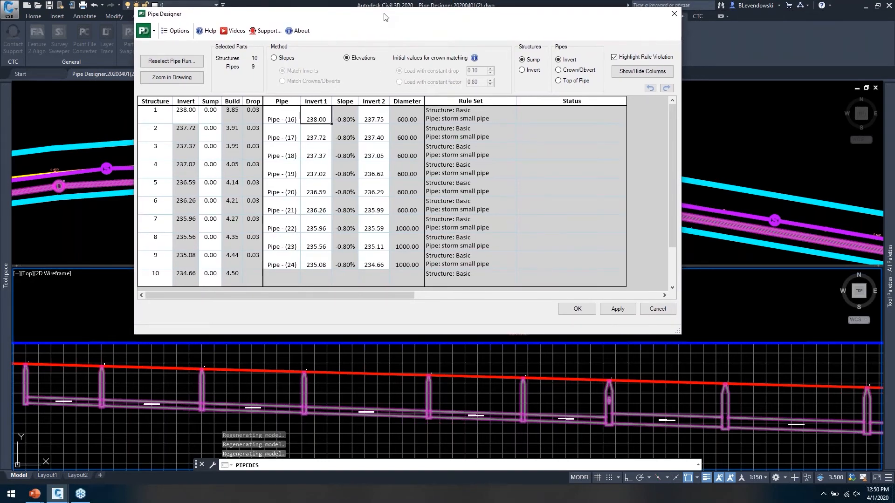
{"action": "left_click", "coordinate": [284, 58]}
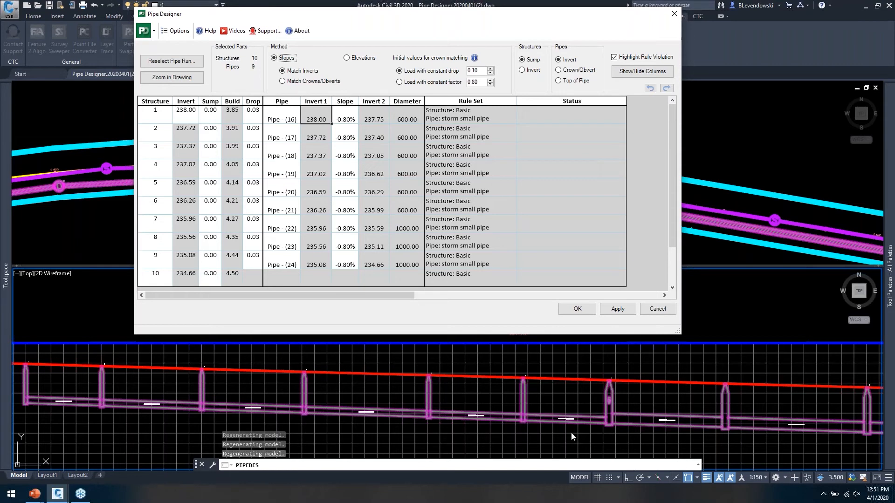
Use Zoom in Drawing to center the profile on structure 7, between the 600 mm and 1000 mm pipes, and return to the table.
{"action": "left_click", "coordinate": [175, 77]}
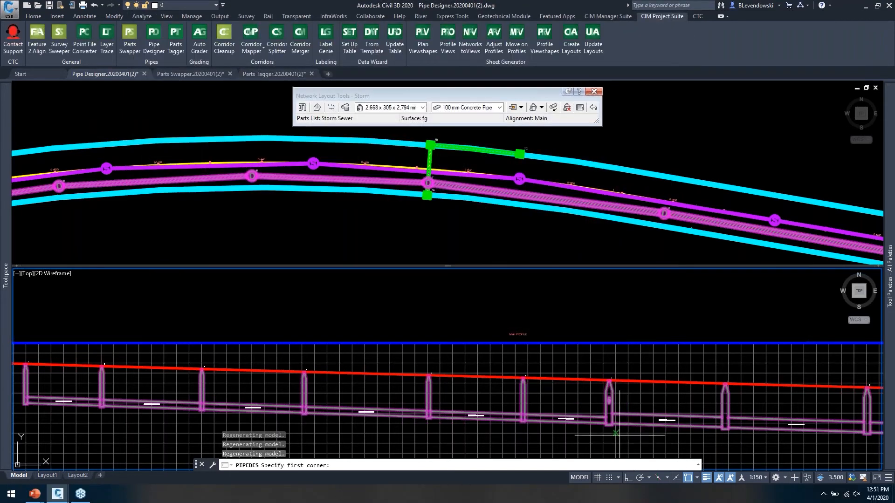
{"action": "scroll", "coordinate": [552, 422], "scroll_direction": "up", "scroll_amount": 2}
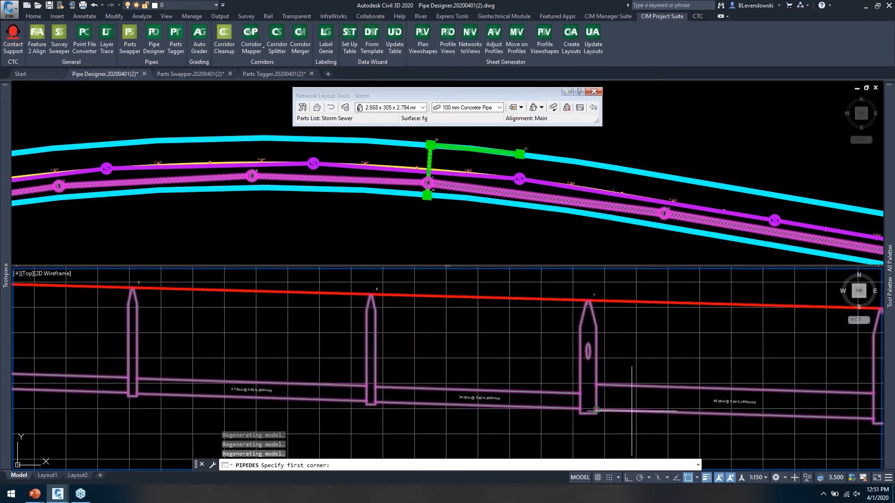
{"action": "scroll", "coordinate": [552, 423], "scroll_direction": "up", "scroll_amount": 1}
{"action": "scroll", "coordinate": [553, 422], "scroll_direction": "up", "scroll_amount": 2}
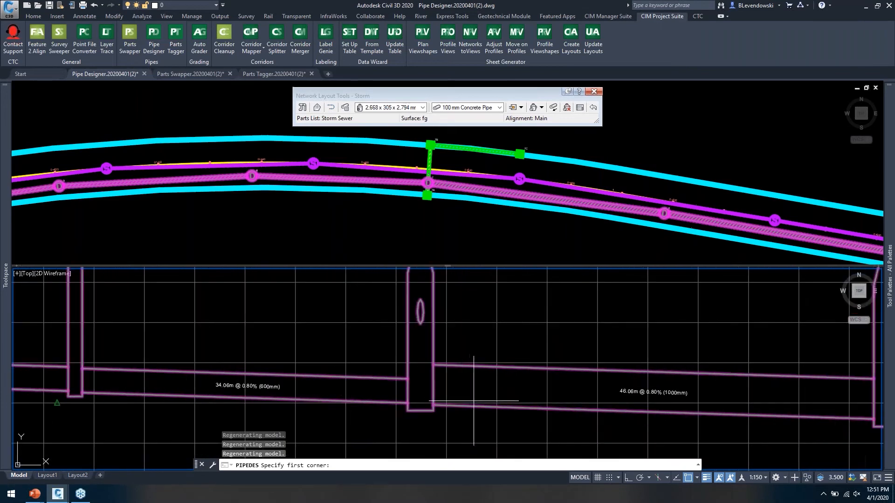
{"action": "scroll", "coordinate": [369, 401], "scroll_direction": "up", "scroll_amount": 1}
{"action": "middle_click_drag", "start_coordinate": [418, 373], "coordinate": [438, 383]}
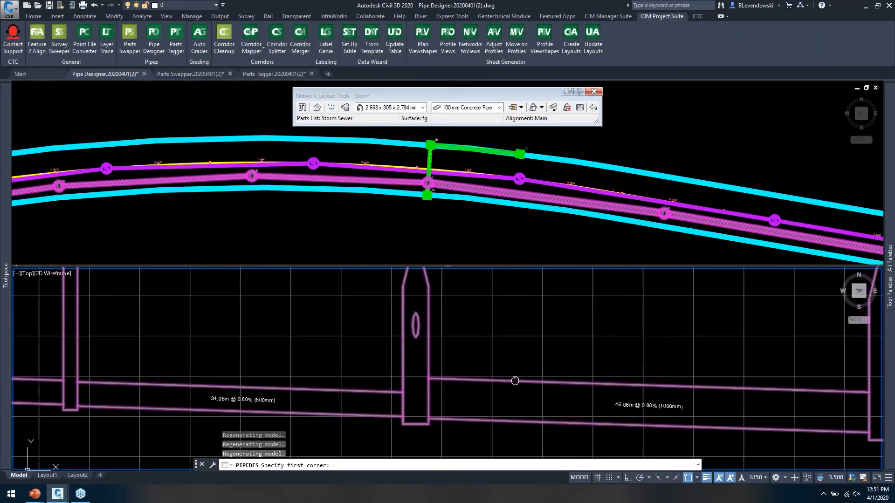
{"action": "left_click", "coordinate": [438, 383]}
Switch the slope method to Match Crowns/Obverts, loading initial values with the constant drop of 0.10.
{"action": "left_click_drag", "start_coordinate": [413, 19], "coordinate": [427, 20]}
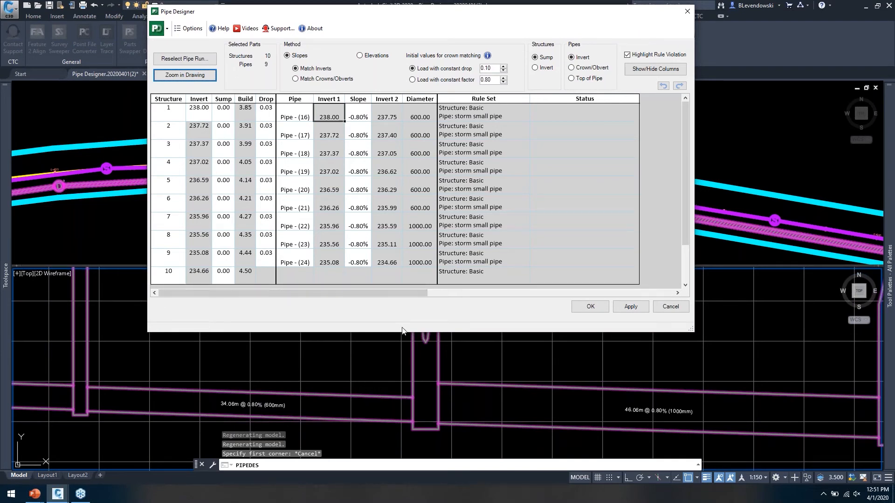
{"action": "left_click", "coordinate": [332, 82]}
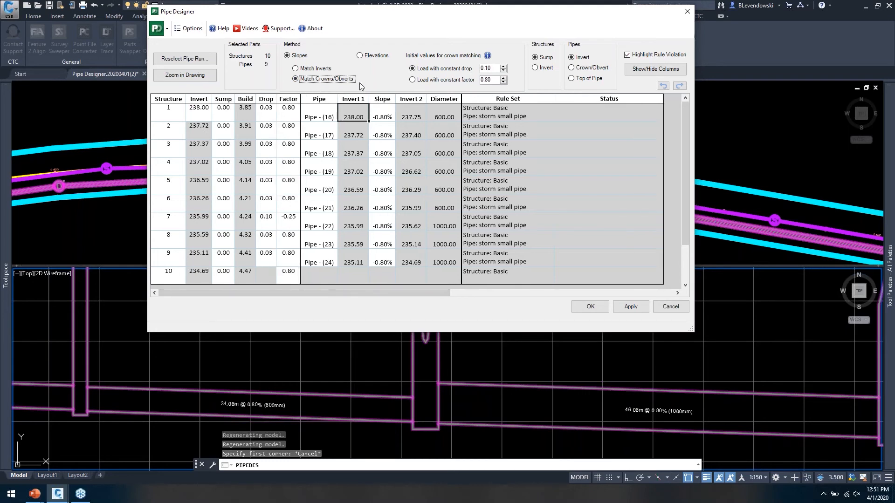
Copy structure 6's factor of 0.80 and drop of 0.03 down to structure 7 and apply the changes to the drawing.
{"action": "mouse_move", "coordinate": [288, 111]}
{"action": "left_mouse_down"}
{"action": "mouse_move", "coordinate": [289, 272]}
{"action": "mouse_move", "coordinate": [284, 117]}
{"action": "left_mouse_up"}
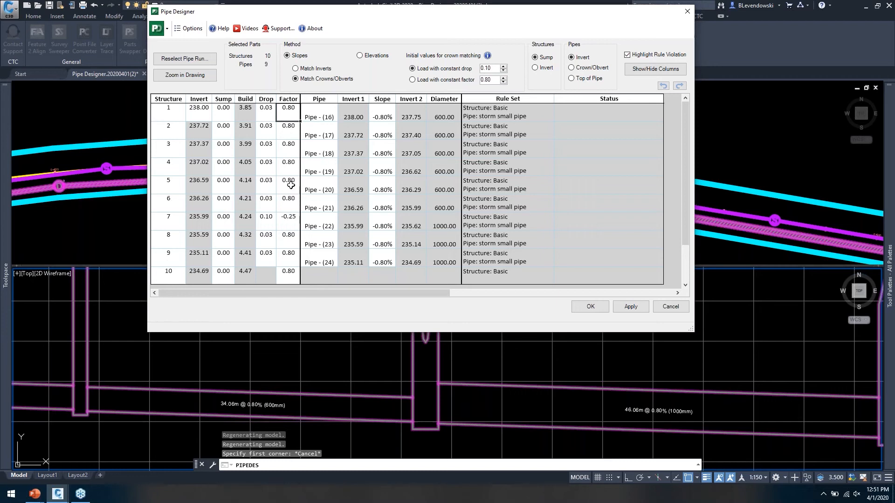
{"action": "left_click", "coordinate": [289, 224]}
{"action": "left_click", "coordinate": [291, 202]}
{"action": "left_click_drag", "start_coordinate": [303, 227], "coordinate": [302, 232]}
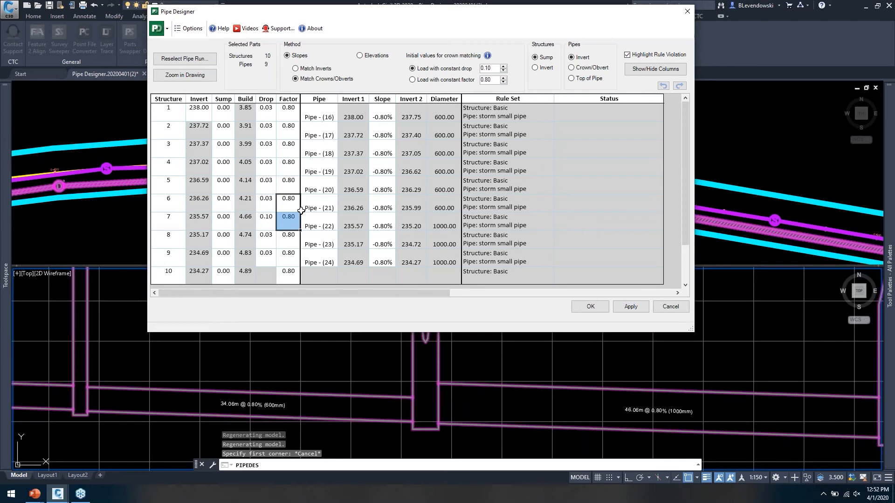
{"action": "left_click", "coordinate": [273, 203]}
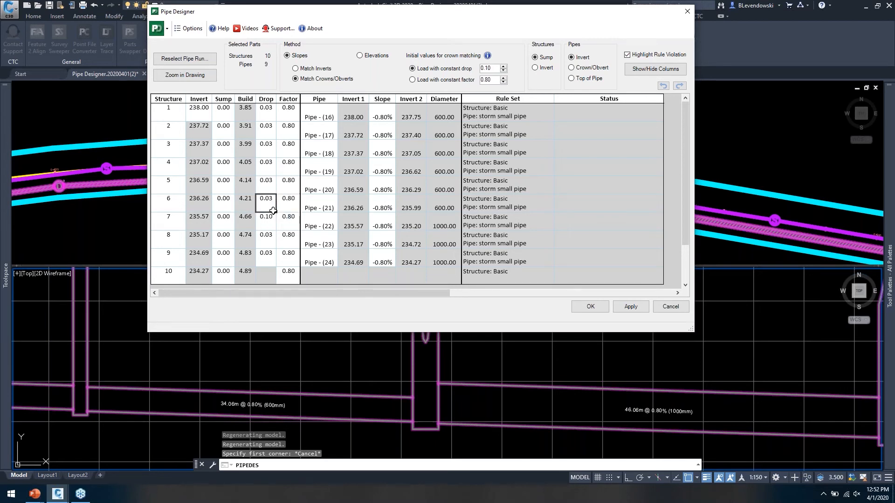
{"action": "left_click_drag", "start_coordinate": [276, 217], "coordinate": [275, 242]}
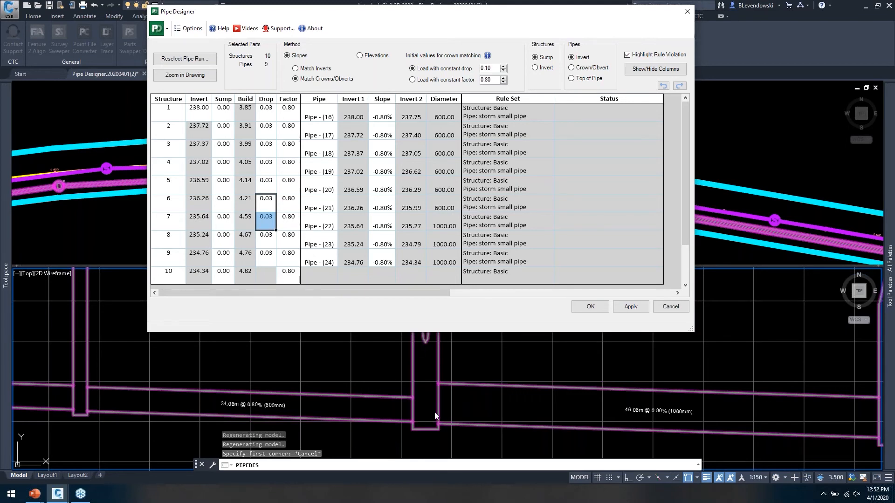
{"action": "left_click", "coordinate": [631, 309]}
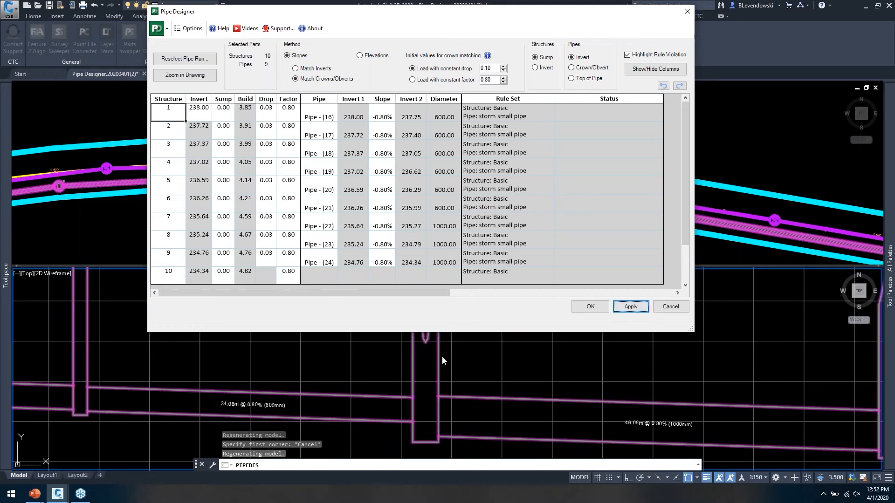
Set the crown matching factor to 1 for structures 2 through 10 and apply the change to the profile.
{"action": "left_click", "coordinate": [297, 117]}
{"action": "type", "text": "1"}
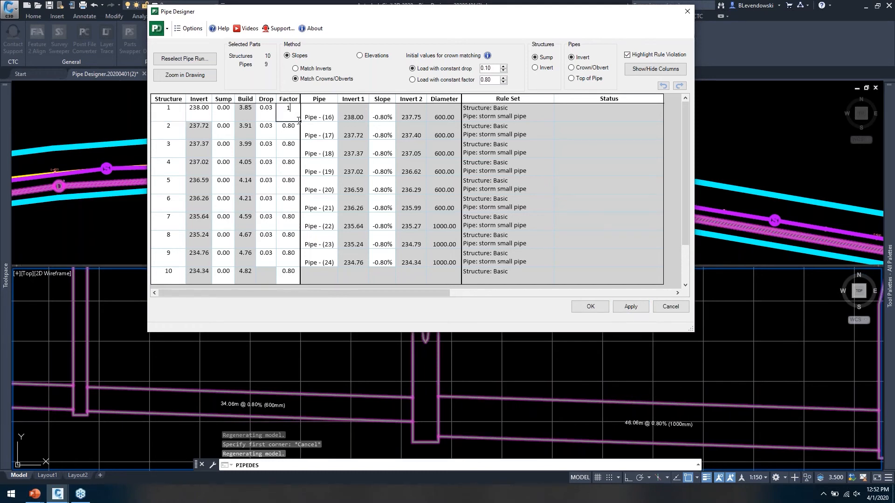
{"action": "left_click", "coordinate": [297, 135]}
{"action": "type", "text": "1"}
{"action": "left_click_drag", "start_coordinate": [299, 145], "coordinate": [301, 284]}
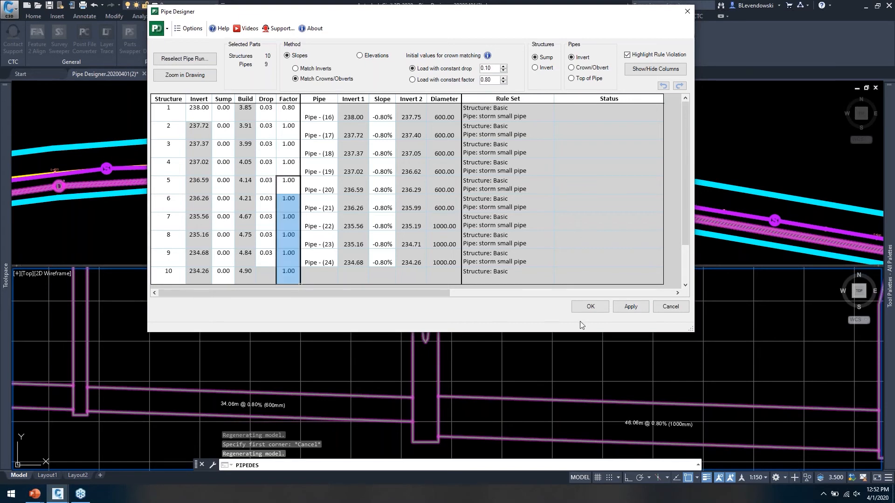
{"action": "left_click", "coordinate": [629, 307]}
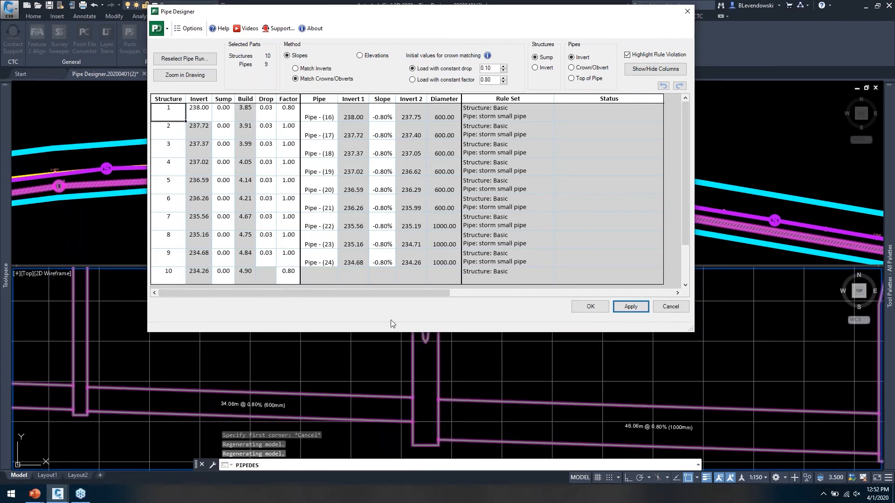
Fill structure 1's factor of 0.80 down to structure 10 and apply it to the drawing.
{"action": "left_click", "coordinate": [267, 204]}
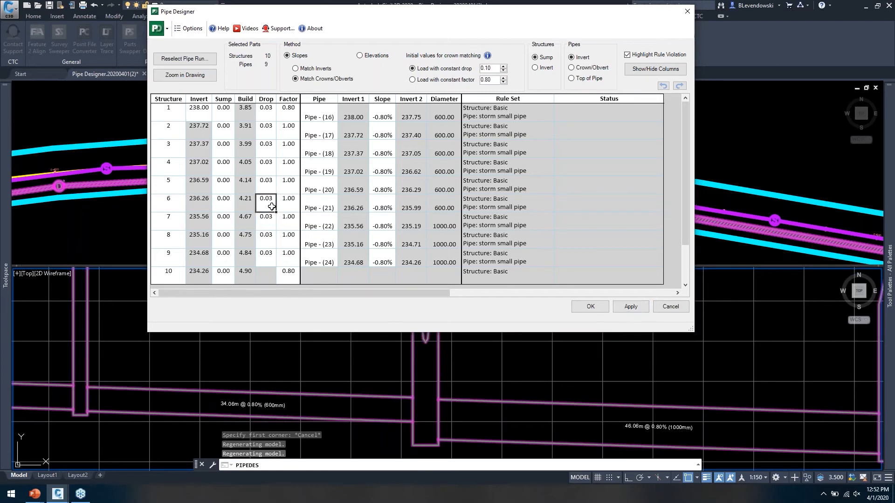
{"action": "left_click", "coordinate": [291, 113]}
{"action": "left_click_drag", "start_coordinate": [297, 121], "coordinate": [300, 284]}
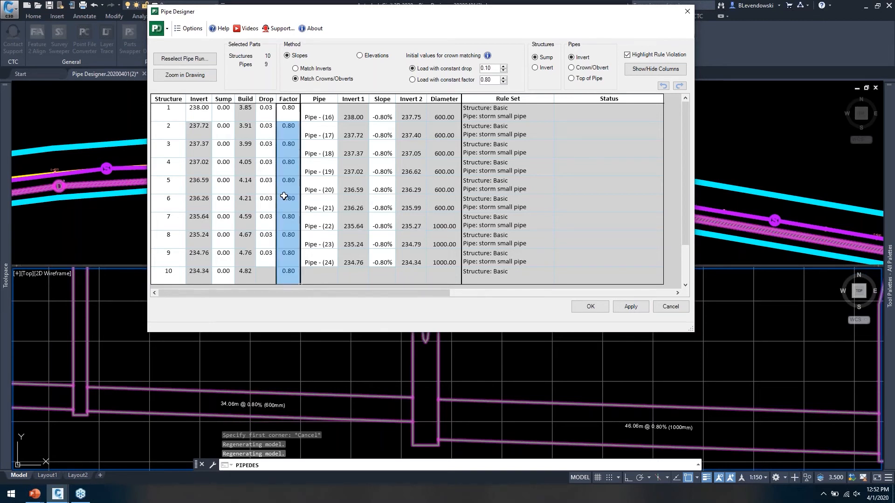
{"action": "left_click", "coordinate": [634, 308]}
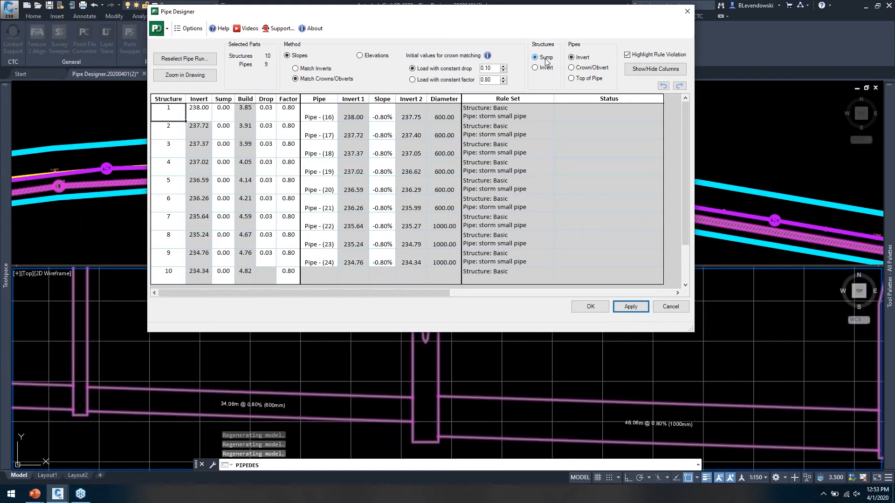
Compare which sump, invert and slope cells are editable under the Sump and Invert structure options.
{"action": "left_click_drag", "start_coordinate": [224, 129], "coordinate": [228, 275]}
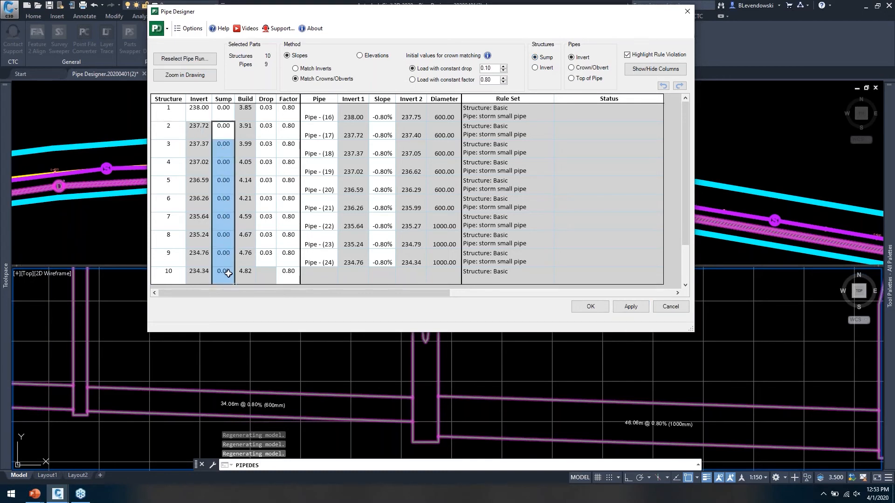
{"action": "left_click_drag", "start_coordinate": [202, 129], "coordinate": [196, 274]}
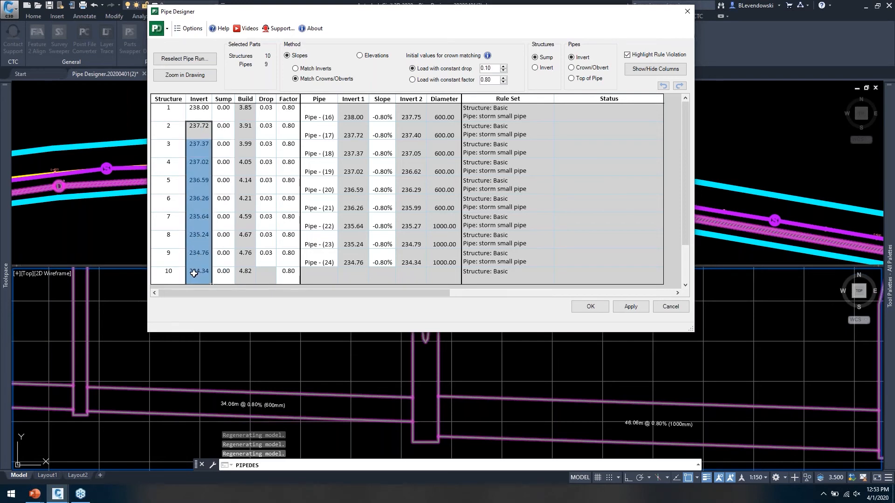
{"action": "left_click_drag", "start_coordinate": [389, 114], "coordinate": [392, 260]}
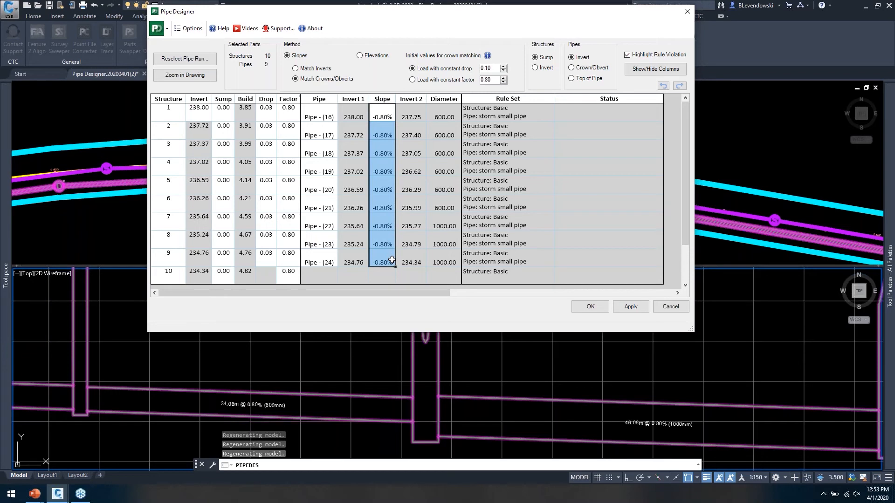
{"action": "left_click", "coordinate": [545, 68]}
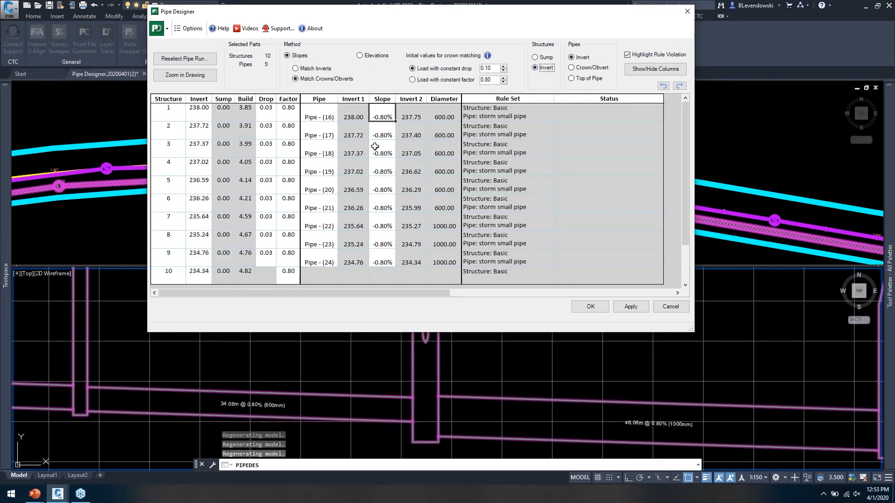
{"action": "left_click_drag", "start_coordinate": [201, 148], "coordinate": [202, 237]}
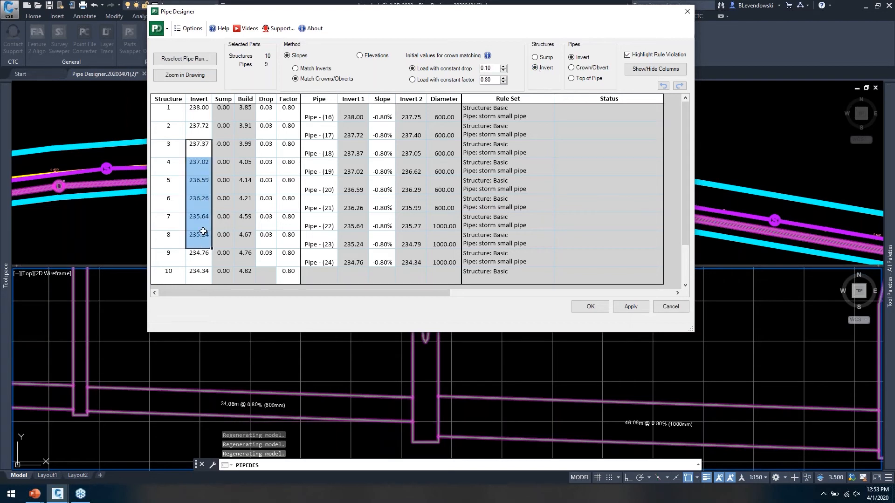
{"action": "left_click", "coordinate": [202, 205]}
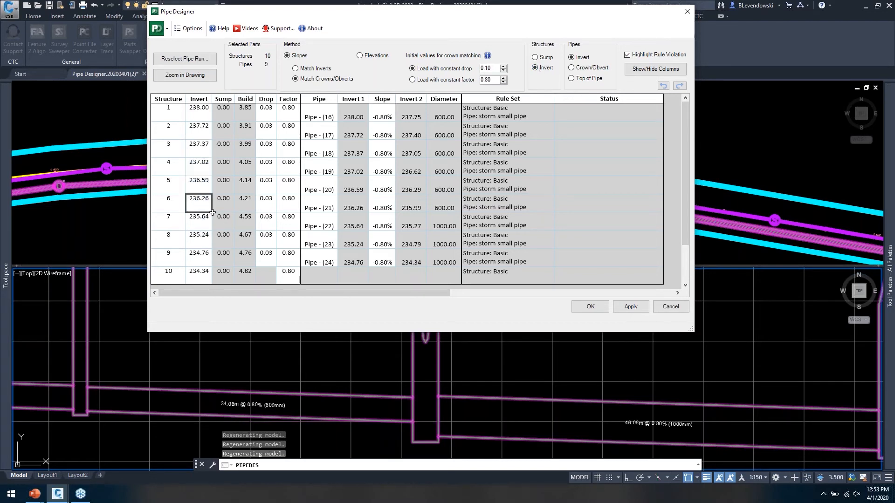
Return the structure control to Sump and display the pipe elevations as Top of Pipe.
{"action": "left_click", "coordinate": [535, 57]}
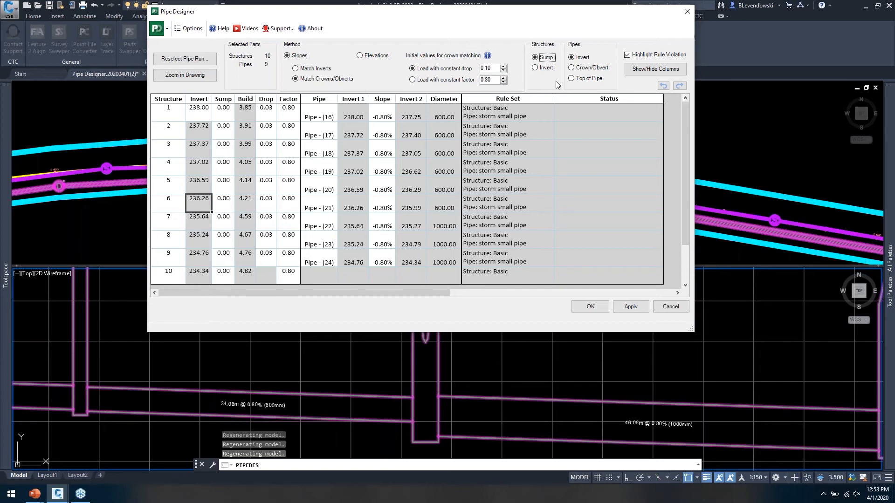
{"action": "left_click", "coordinate": [586, 67]}
{"action": "left_click", "coordinate": [597, 79]}
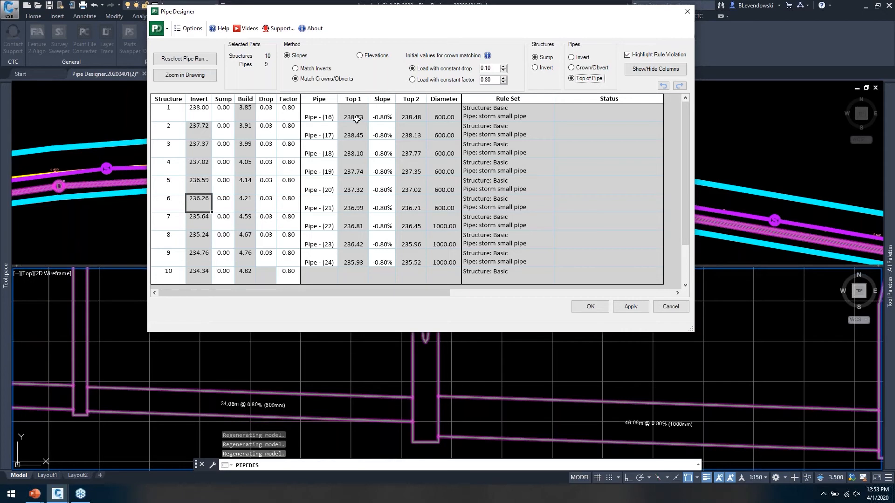
Use Zoom in Drawing to bring the upstream end of the storm profile into view, and move the Pipe Designer window clear of it.
{"action": "left_click", "coordinate": [185, 75]}
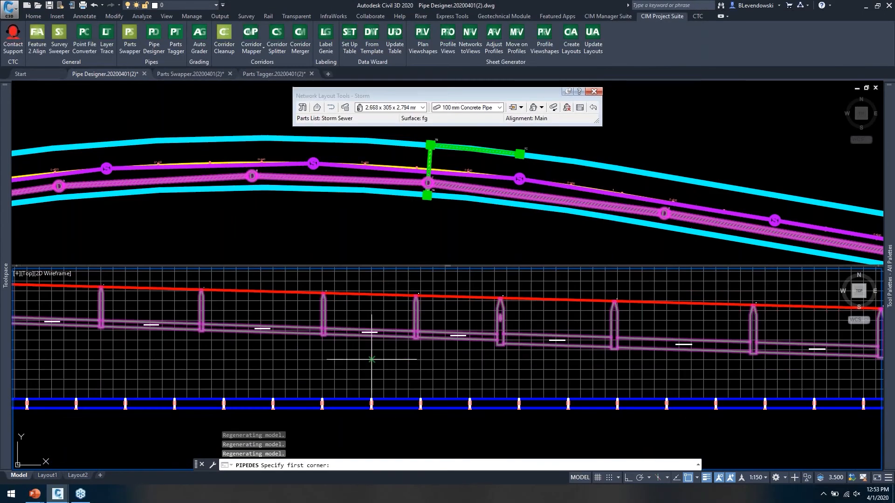
{"action": "middle_click_drag", "start_coordinate": [489, 373], "coordinate": [535, 404]}
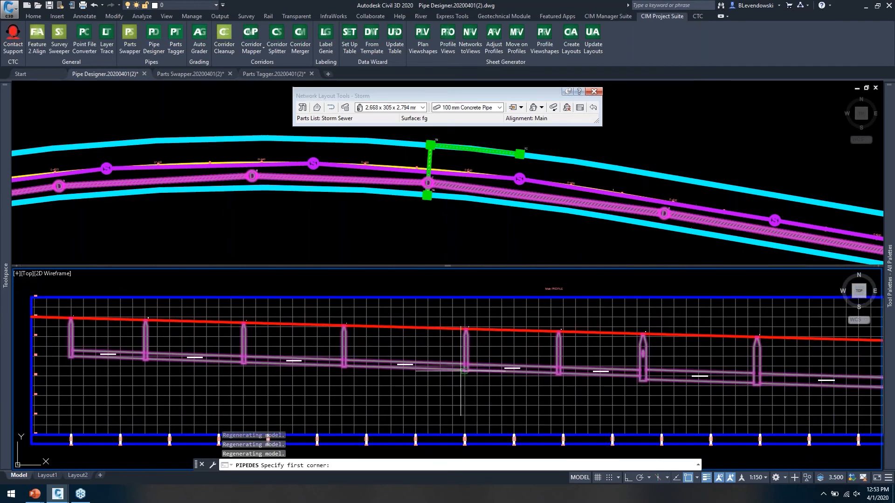
{"action": "key", "text": "Escape"}
{"action": "left_click_drag", "start_coordinate": [418, 12], "coordinate": [442, 8]}
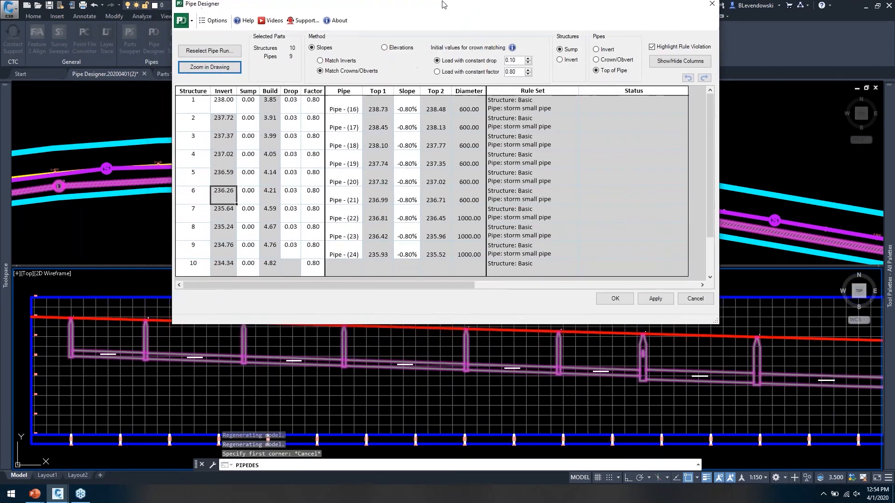
Set the invert of structure 1 to 237 and apply it to the pipe run.
{"action": "left_click", "coordinate": [226, 108]}
{"action": "type", "text": "23"}
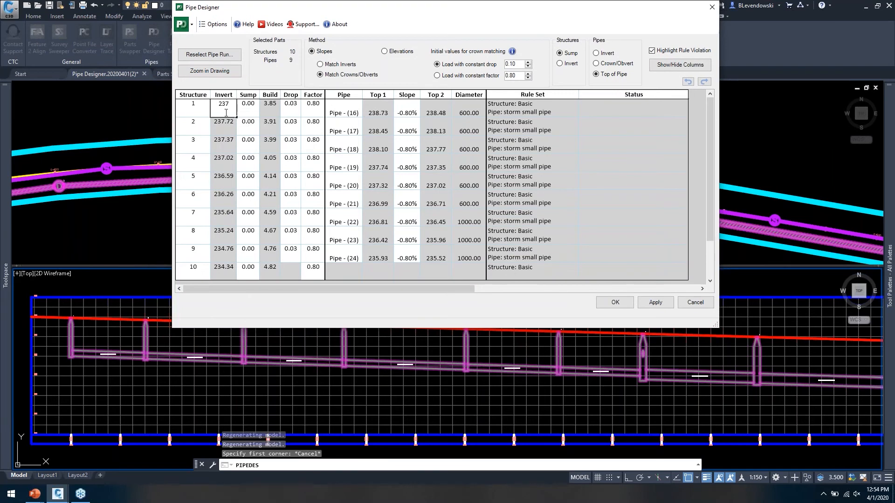
{"action": "type", "text": "7"}
{"action": "key", "text": "Tab"}
{"action": "left_click", "coordinate": [659, 304]}
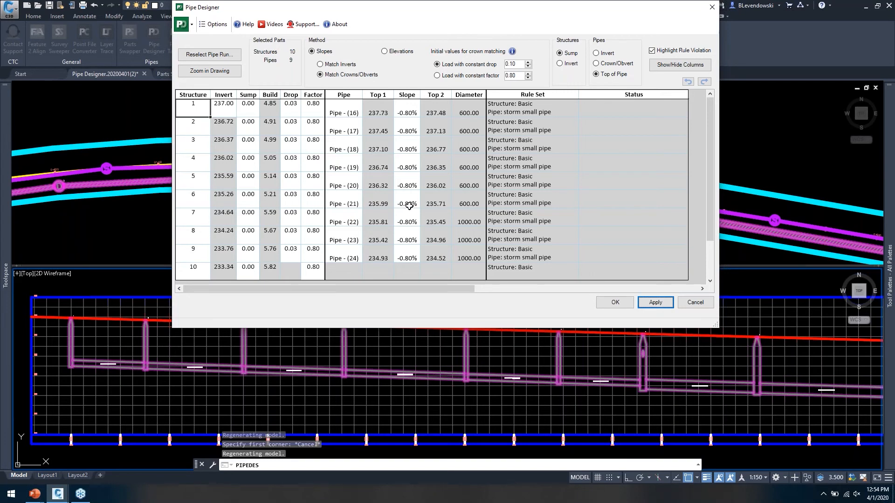
Set the slopes of Pipe - (16) through Pipe - (22) to -1%, apply them, and close Pipe Designer with the edits accepted.
{"action": "left_click", "coordinate": [407, 110]}
{"action": "type", "text": "-"}
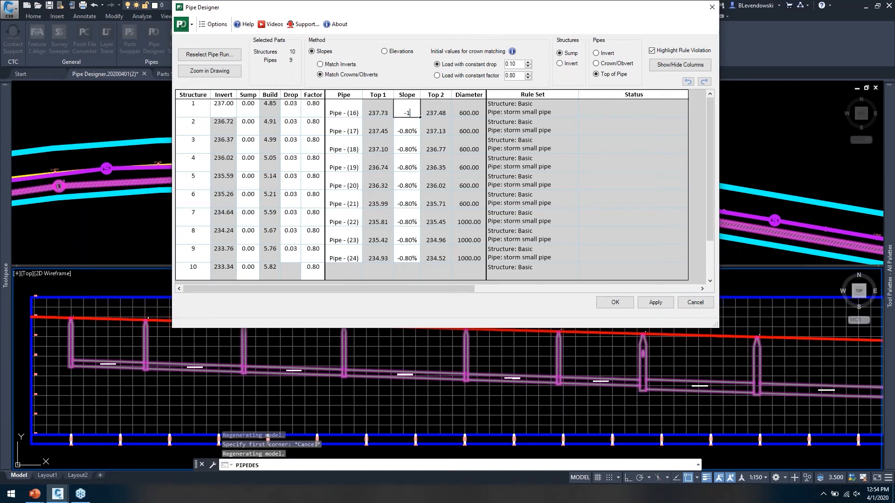
{"action": "type", "text": "1"}
{"action": "key", "text": "Return"}
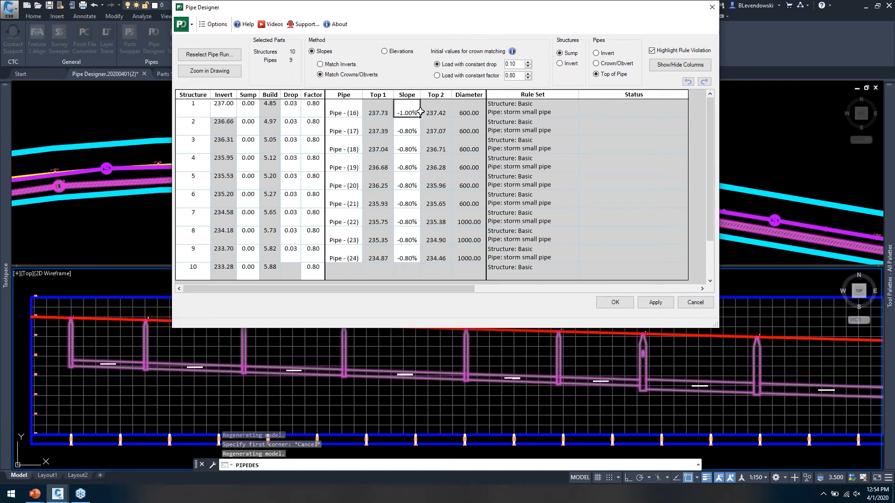
{"action": "left_click", "coordinate": [410, 131]}
{"action": "type", "text": "-1."}
{"action": "key", "text": "Return"}
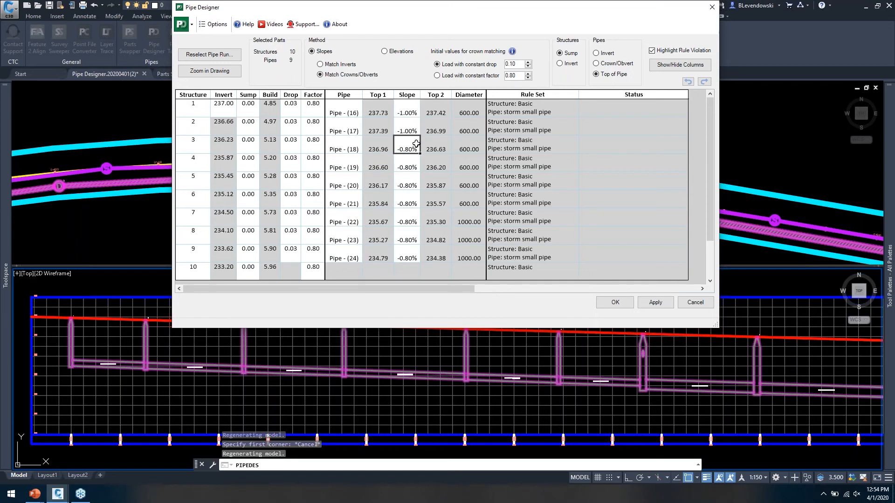
{"action": "left_click_drag", "start_coordinate": [416, 131], "coordinate": [418, 223]}
{"action": "left_click", "coordinate": [655, 302]}
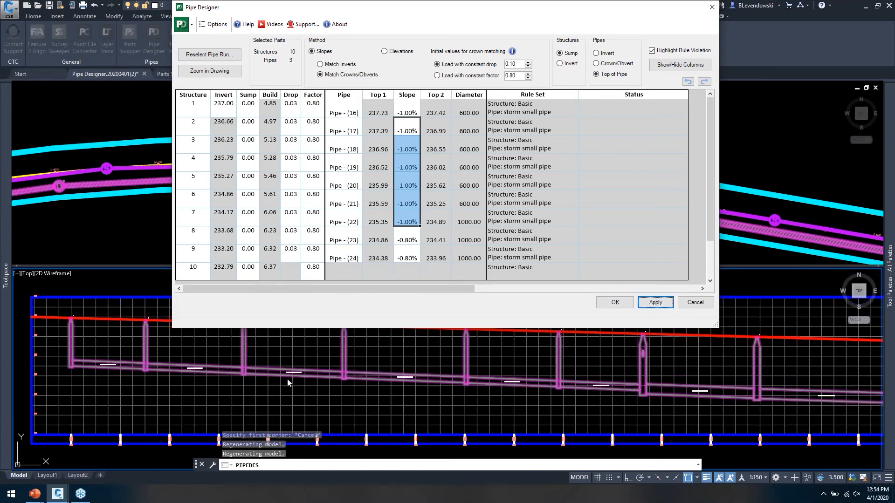
{"action": "left_click", "coordinate": [612, 302]}
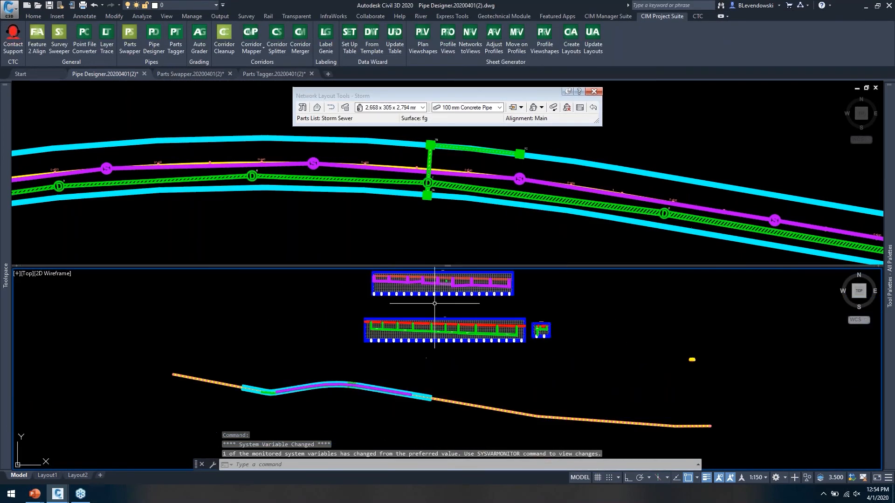
Start Pipe Designer on the purple pipe run in the other profile view, selecting from its downstream end structure to its upstream end structure.
{"action": "scroll", "coordinate": [422, 361], "scroll_direction": "up", "scroll_amount": 3}
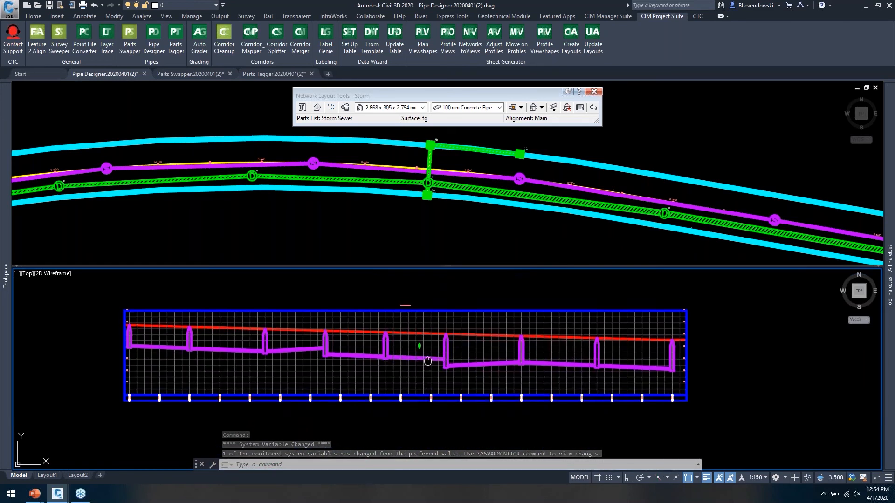
{"action": "left_click", "coordinate": [154, 41]}
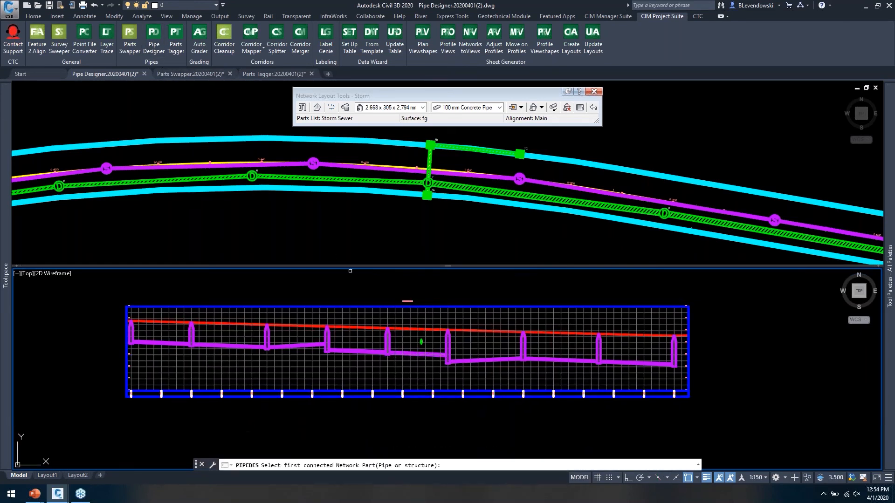
{"action": "scroll", "coordinate": [676, 349], "scroll_direction": "up", "scroll_amount": 2}
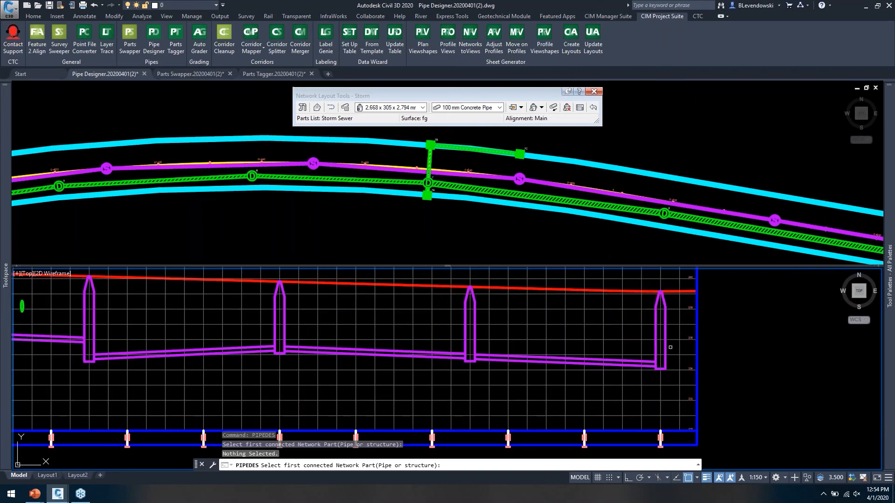
{"action": "left_click", "coordinate": [670, 347]}
{"action": "scroll", "coordinate": [682, 351], "scroll_direction": "down", "scroll_amount": 1}
{"action": "scroll", "coordinate": [292, 287], "scroll_direction": "up", "scroll_amount": 3}
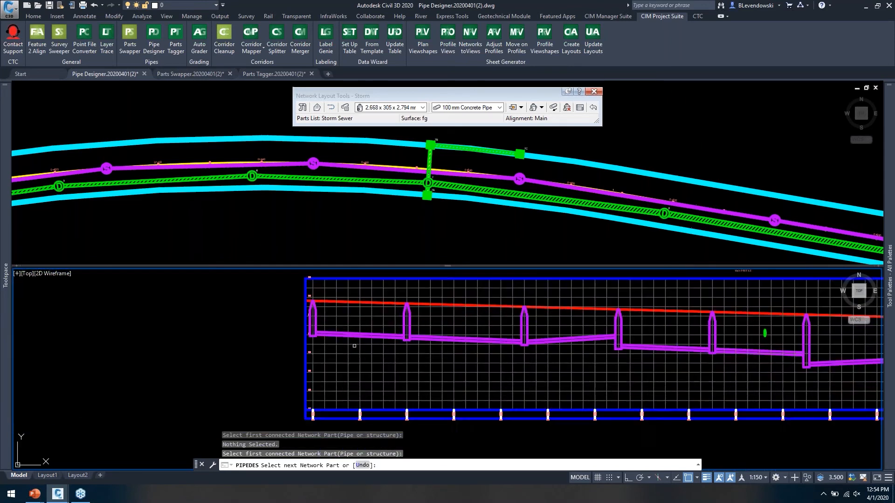
{"action": "left_click", "coordinate": [292, 287]}
{"action": "scroll", "coordinate": [291, 303], "scroll_direction": "down", "scroll_amount": 5}
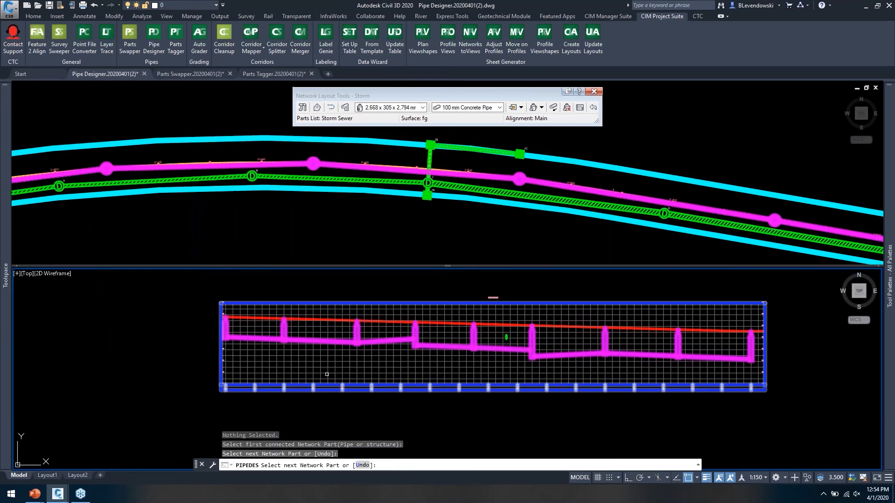
{"action": "key", "text": "Return"}
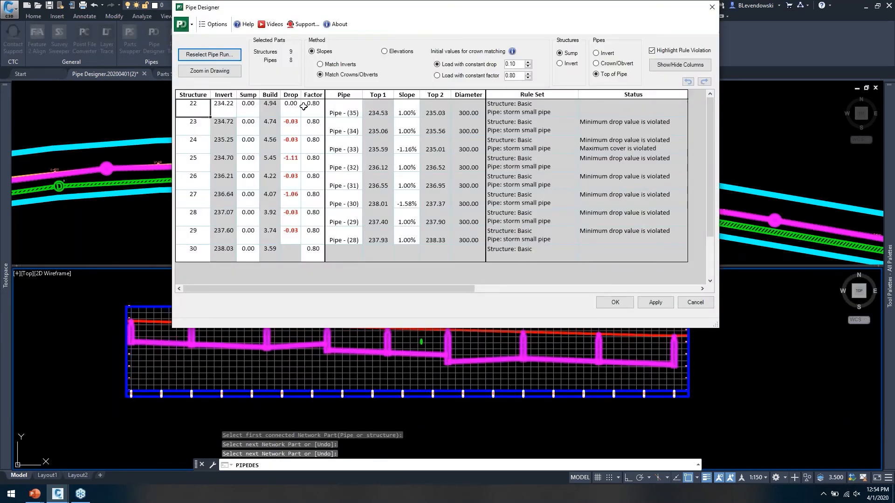
Zoom to structure 22 in plan and in its profile view, shorten the Pipe Designer window to see it, and close Pipe Designer without edits.
{"action": "right_click", "coordinate": [196, 108]}
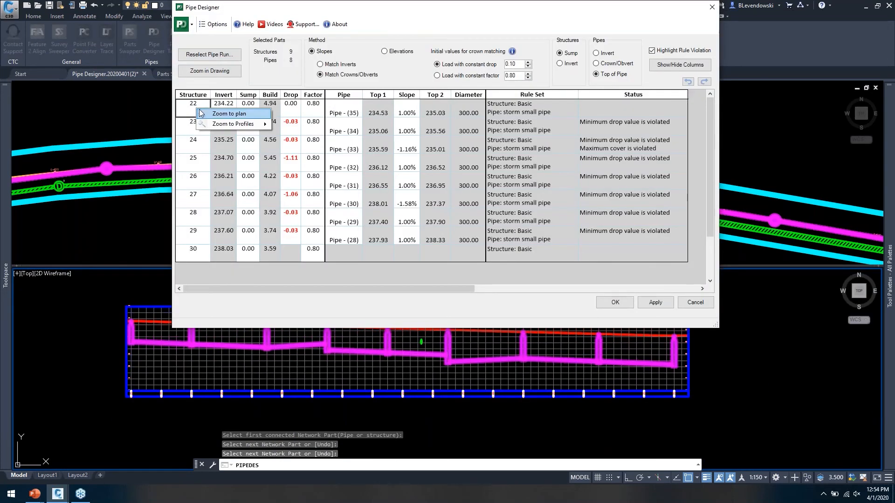
{"action": "left_click", "coordinate": [221, 116]}
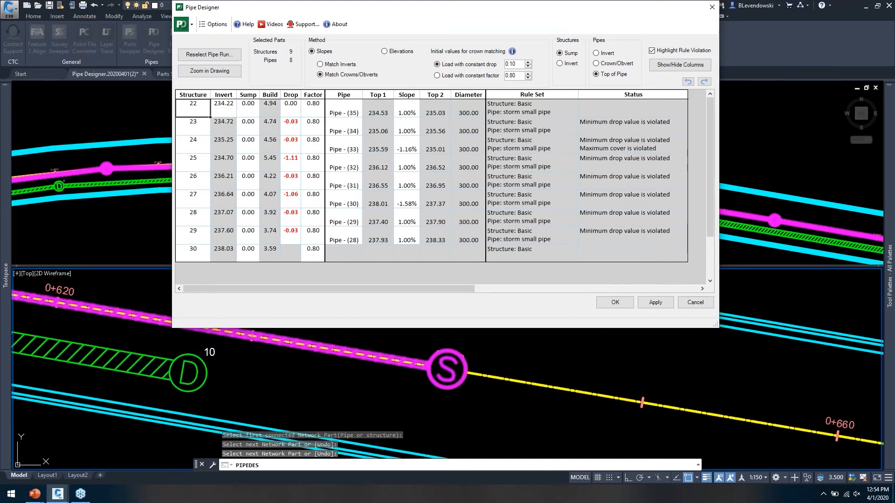
{"action": "right_click", "coordinate": [196, 107]}
{"action": "mouse_move", "coordinate": [233, 122]}
{"action": "left_click", "coordinate": [292, 122]}
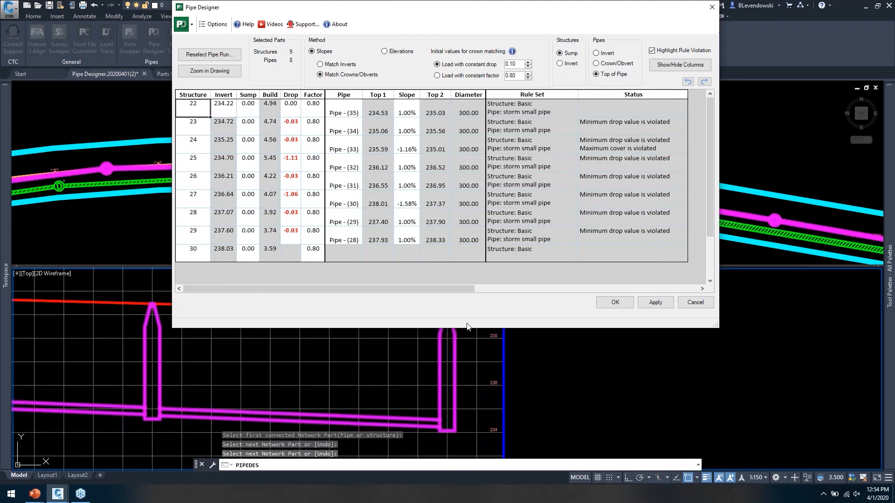
{"action": "left_click_drag", "start_coordinate": [464, 329], "coordinate": [470, 302]}
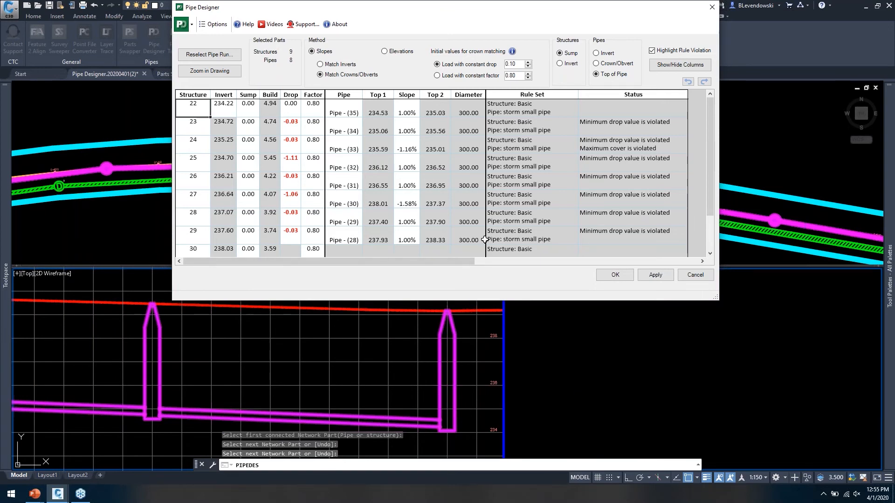
{"action": "left_click", "coordinate": [717, 8]}
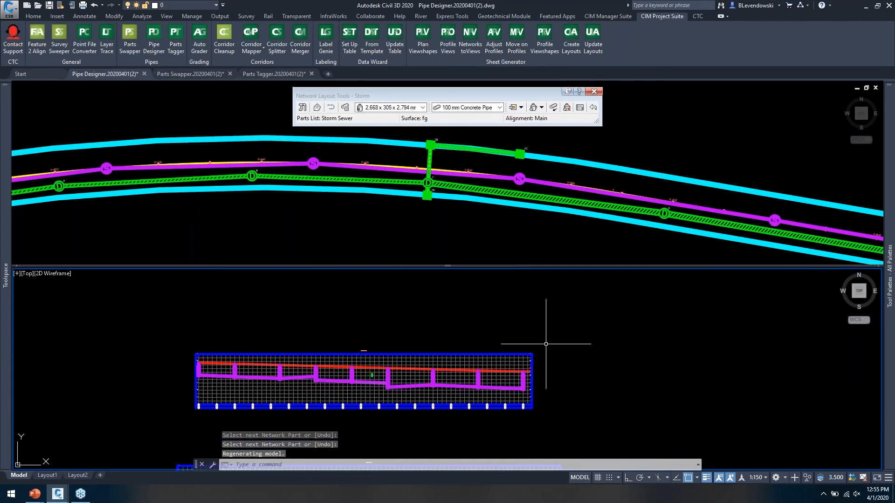
Bring the short green branch's profile view into view in the lower viewport and close Network Layout Tools over the plan.
{"action": "scroll", "coordinate": [540, 356], "scroll_direction": "down", "scroll_amount": 5}
{"action": "middle_click_drag", "start_coordinate": [569, 359], "coordinate": [511, 323]}
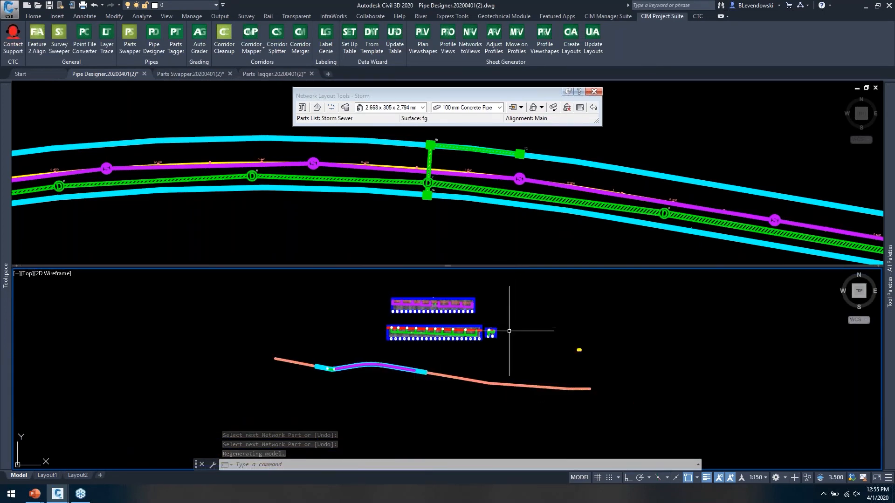
{"action": "scroll", "coordinate": [511, 329], "scroll_direction": "up", "scroll_amount": 6}
{"action": "middle_click_drag", "start_coordinate": [399, 364], "coordinate": [384, 405]}
{"action": "left_click", "coordinate": [488, 252]}
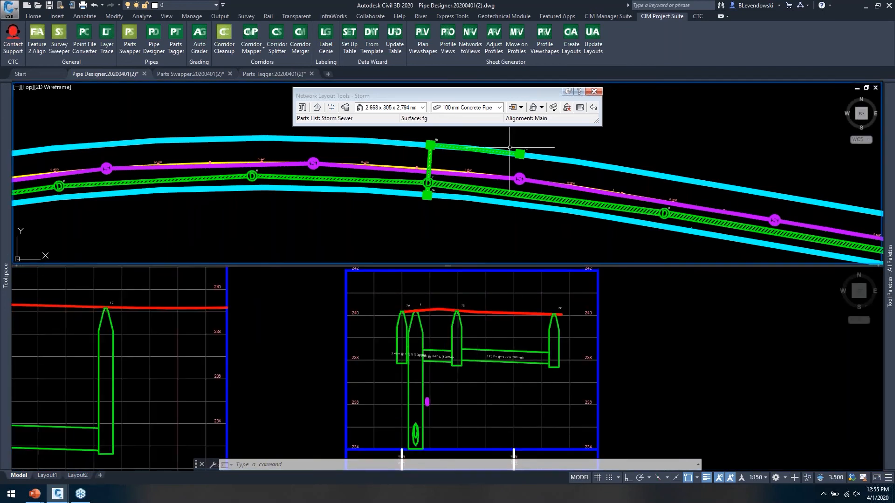
{"action": "left_click", "coordinate": [591, 91]}
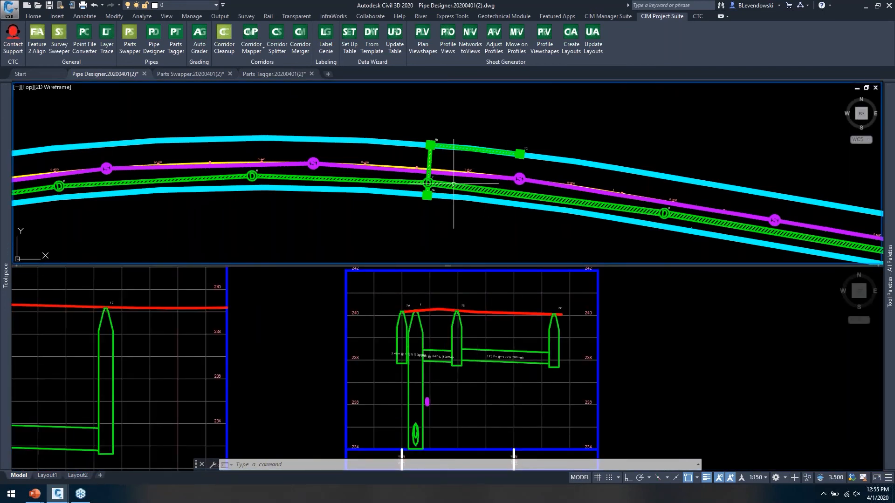
Examine the storm branch through structures 7A, 7, 7B and 7C in plan and in its profile view.
{"action": "scroll", "coordinate": [445, 161], "scroll_direction": "up", "scroll_amount": 1}
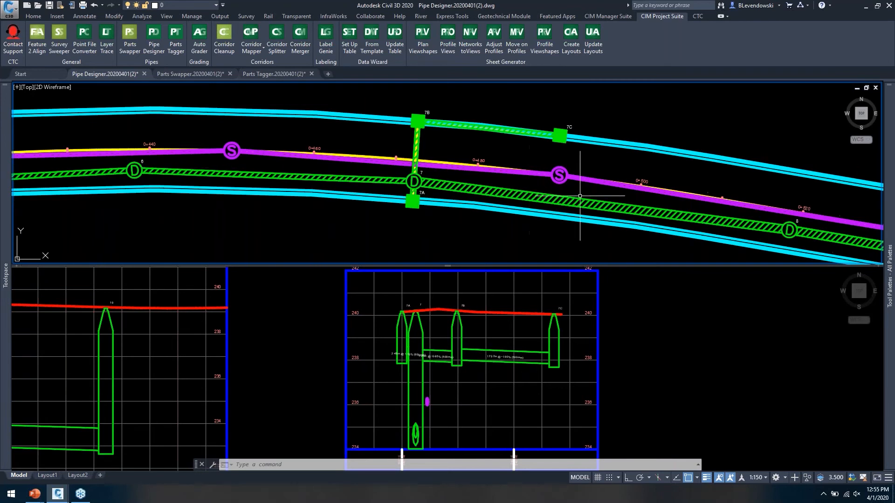
{"action": "middle_click_drag", "start_coordinate": [567, 173], "coordinate": [544, 171]}
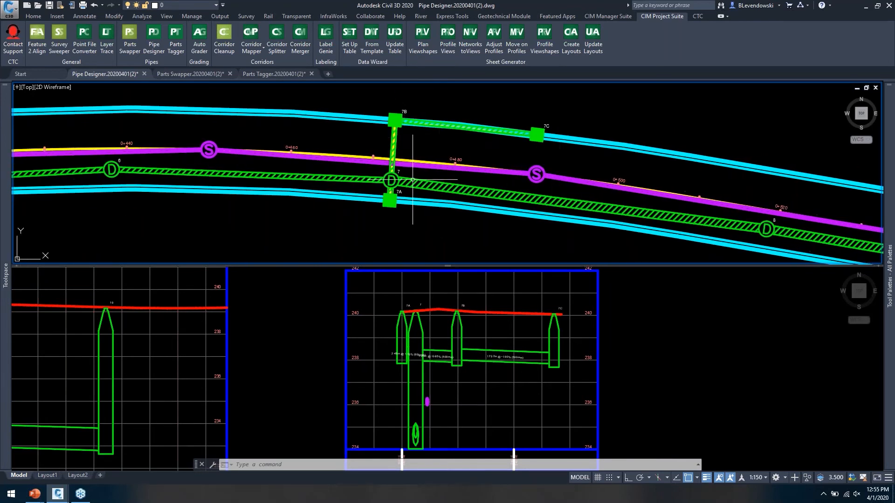
{"action": "scroll", "coordinate": [399, 194], "scroll_direction": "up", "scroll_amount": 1}
{"action": "middle_click_drag", "start_coordinate": [399, 194], "coordinate": [384, 233]}
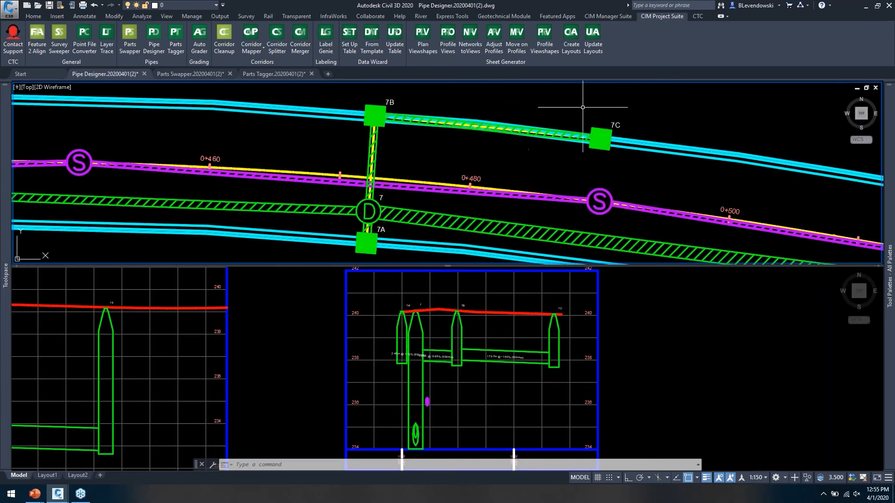
{"action": "left_click", "coordinate": [514, 352]}
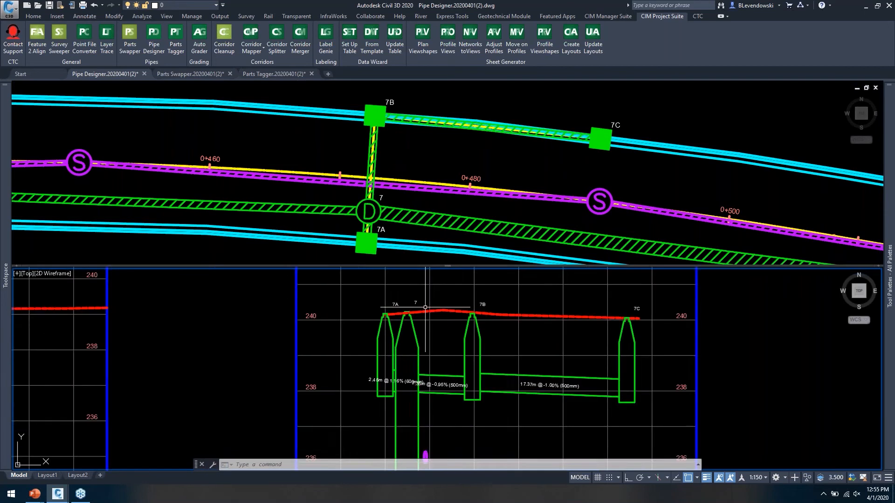
{"action": "scroll", "coordinate": [428, 308], "scroll_direction": "up", "scroll_amount": 2}
{"action": "scroll", "coordinate": [460, 311], "scroll_direction": "down", "scroll_amount": 3}
{"action": "middle_click_drag", "start_coordinate": [459, 310], "coordinate": [444, 297]}
Start Pipe Designer on the storm branch from structure 7A to structure 7C, and shorten its window clear of the profile view.
{"action": "left_click", "coordinate": [188, 121]}
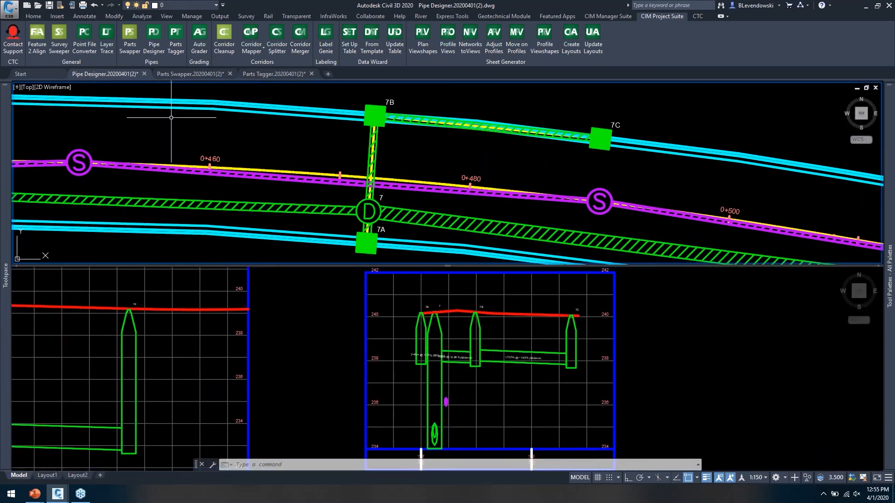
{"action": "left_click", "coordinate": [153, 37]}
{"action": "left_click", "coordinate": [401, 346]}
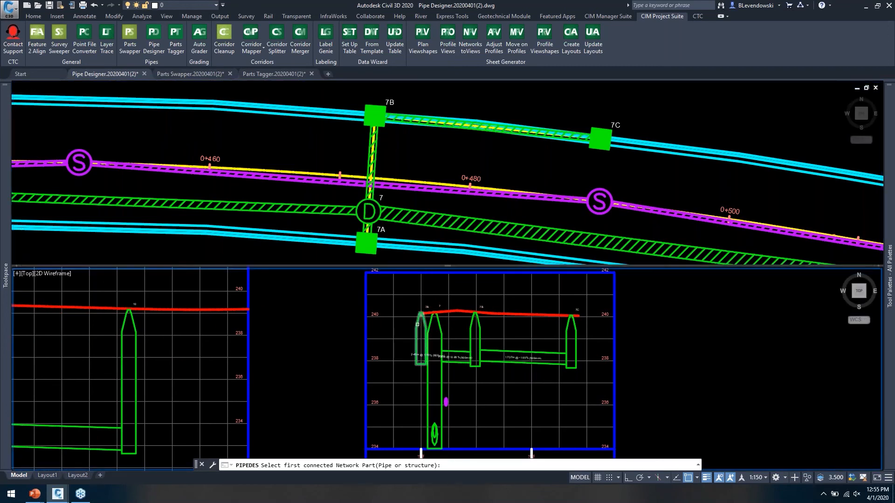
{"action": "left_click", "coordinate": [420, 326]}
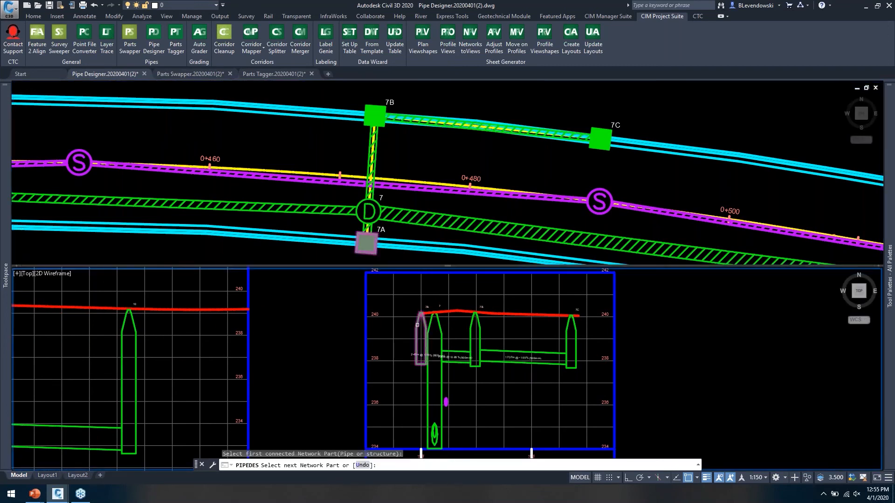
{"action": "left_click", "coordinate": [575, 328]}
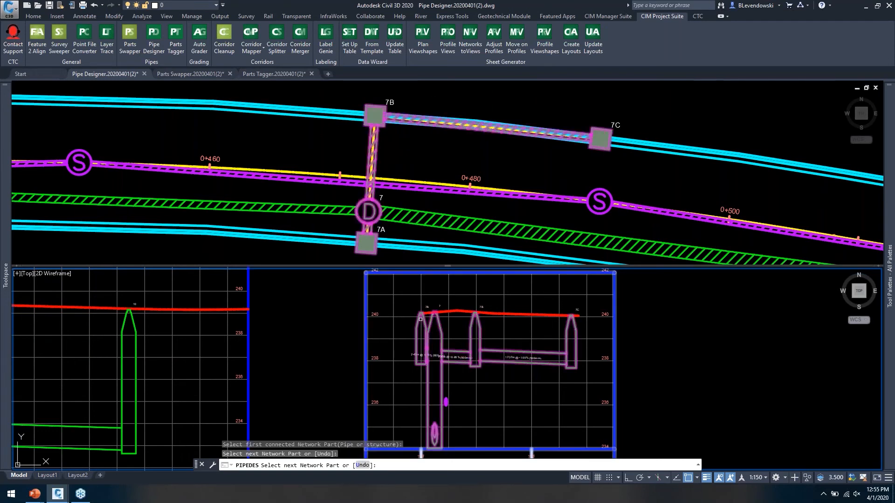
{"action": "key", "text": "Return"}
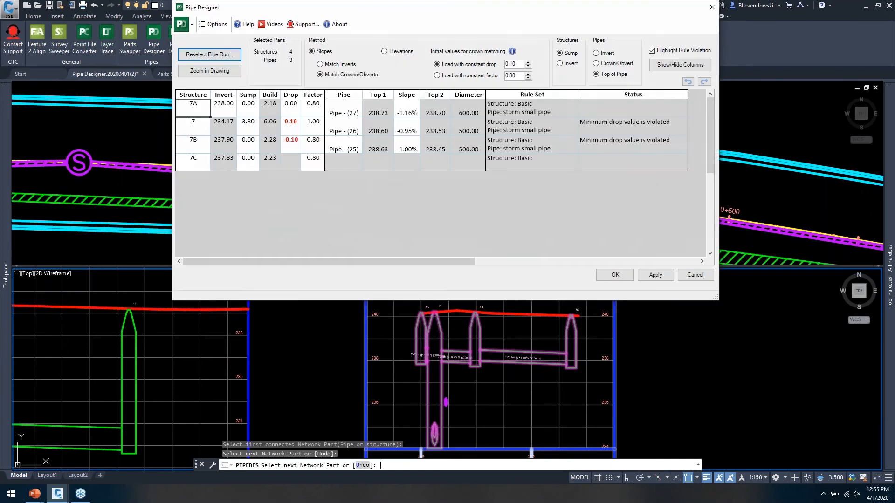
{"action": "mouse_move", "coordinate": [379, 303]}
{"action": "left_mouse_down"}
{"action": "mouse_move", "coordinate": [405, 212]}
{"action": "mouse_move", "coordinate": [413, 220]}
{"action": "left_mouse_up"}
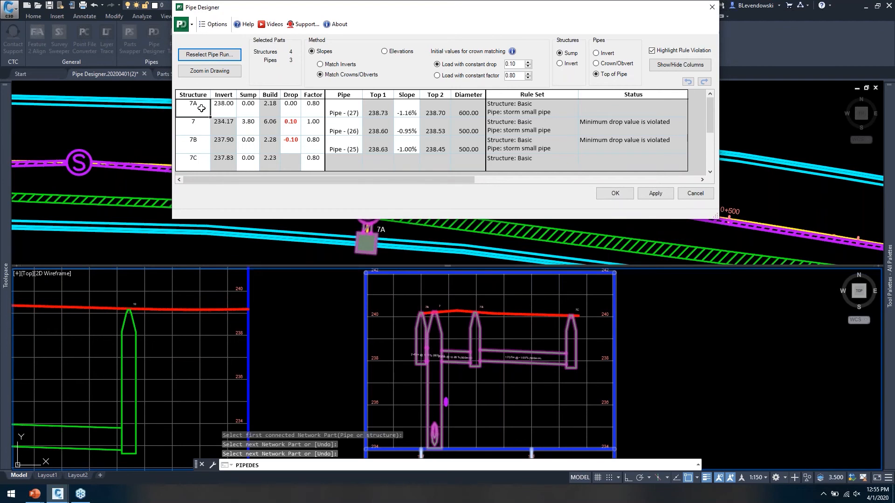
Set the slope of Pipe - (27) to -1% and the slopes of Pipe - (26) and Pipe - (25) to 1%.
{"action": "left_click", "coordinate": [222, 108]}
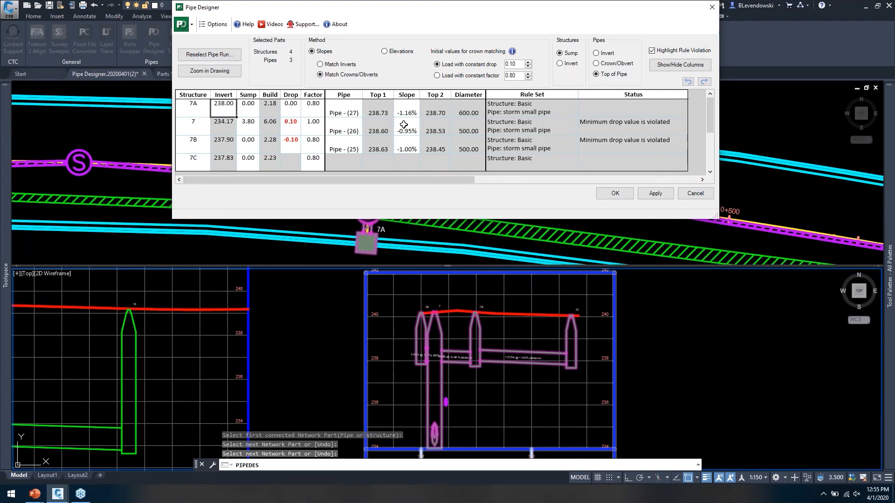
{"action": "left_click", "coordinate": [409, 110]}
{"action": "type", "text": "-1"}
{"action": "key", "text": "Return"}
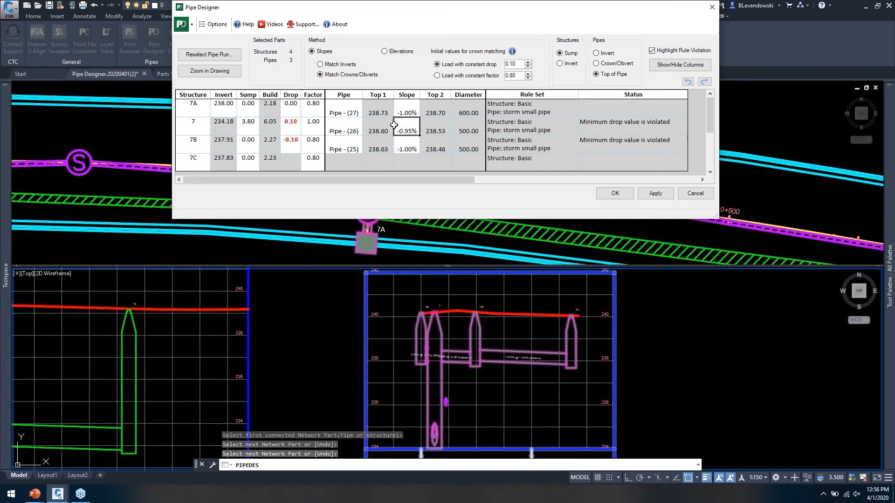
{"action": "type", "text": "1"}
{"action": "key", "text": "Return"}
{"action": "type", "text": "1"}
{"action": "key", "text": "Tab"}
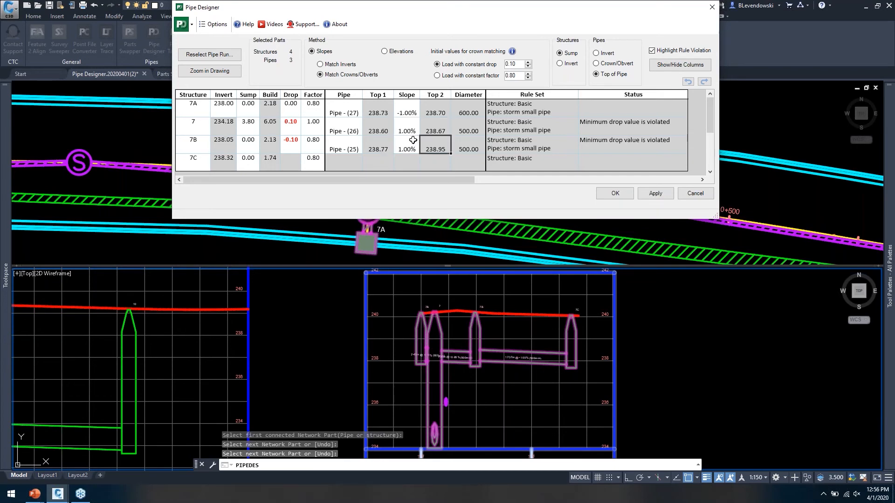
Set the invert of structure 7A to 237 with structure 7's invert left unlocked.
{"action": "left_click", "coordinate": [227, 106]}
{"action": "type", "text": "237"}
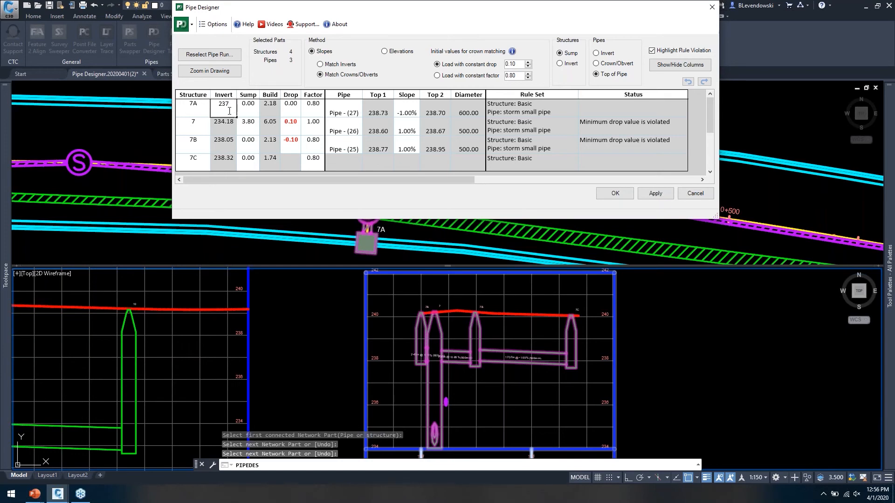
{"action": "key", "text": "Tab"}
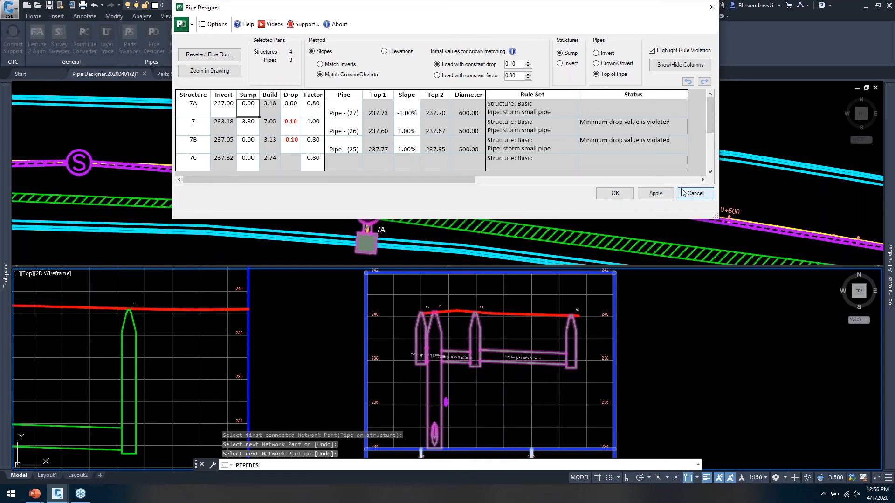
Undo all invert and slope edits made to the branch run in Pipe Designer.
{"action": "left_click", "coordinate": [688, 81]}
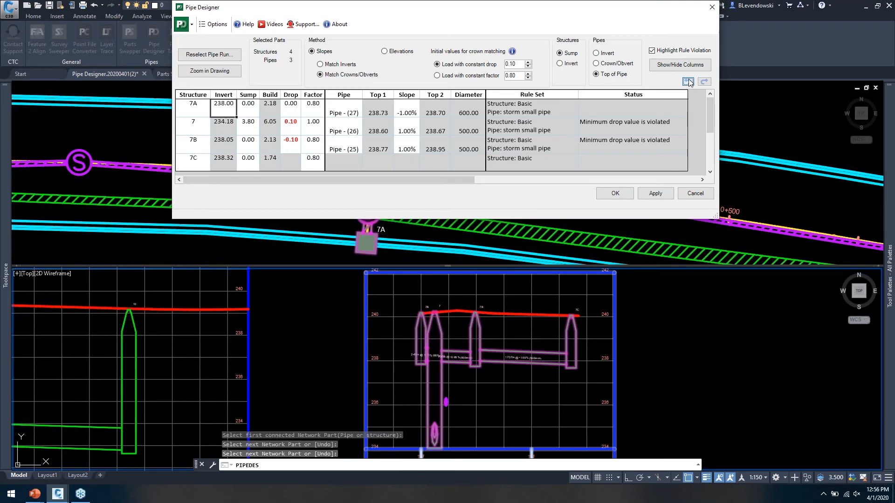
{"action": "left_click", "coordinate": [688, 82]}
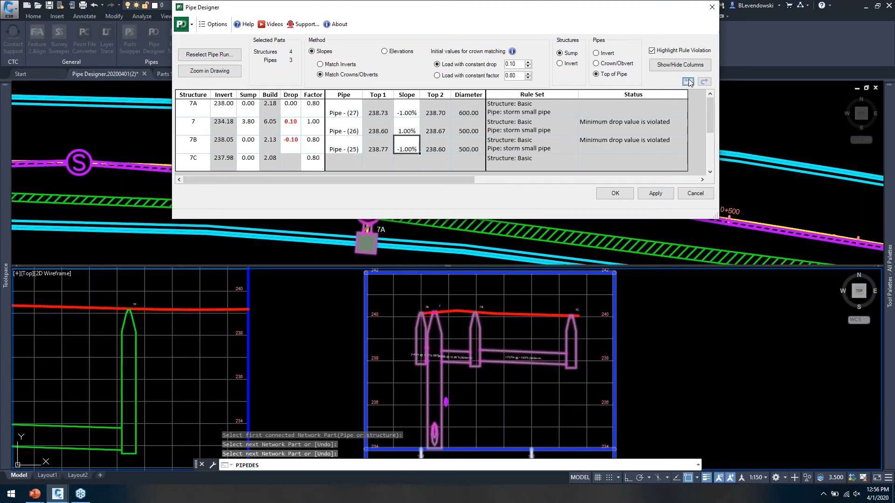
{"action": "left_click", "coordinate": [688, 81]}
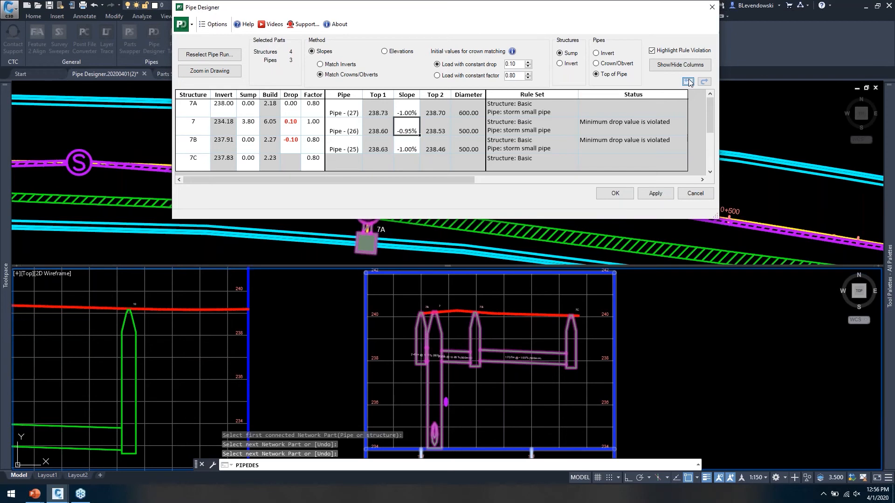
{"action": "left_click", "coordinate": [687, 82]}
{"action": "left_click", "coordinate": [687, 82]}
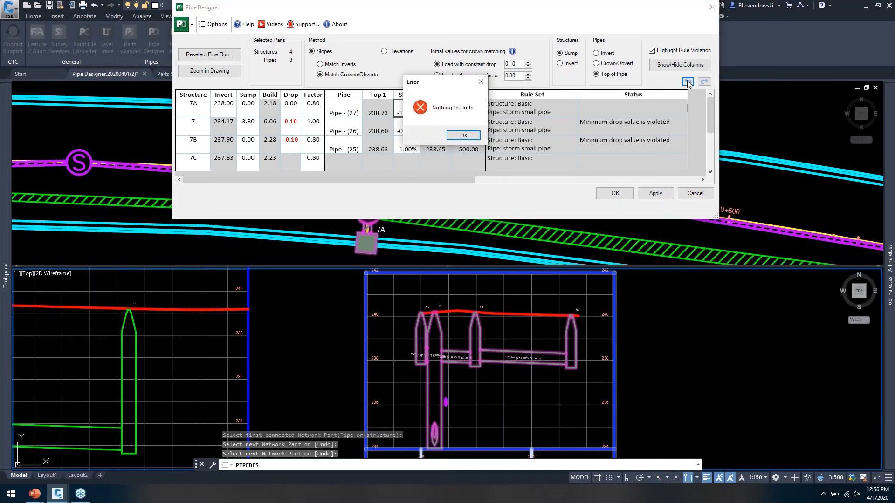
{"action": "left_click", "coordinate": [475, 137]}
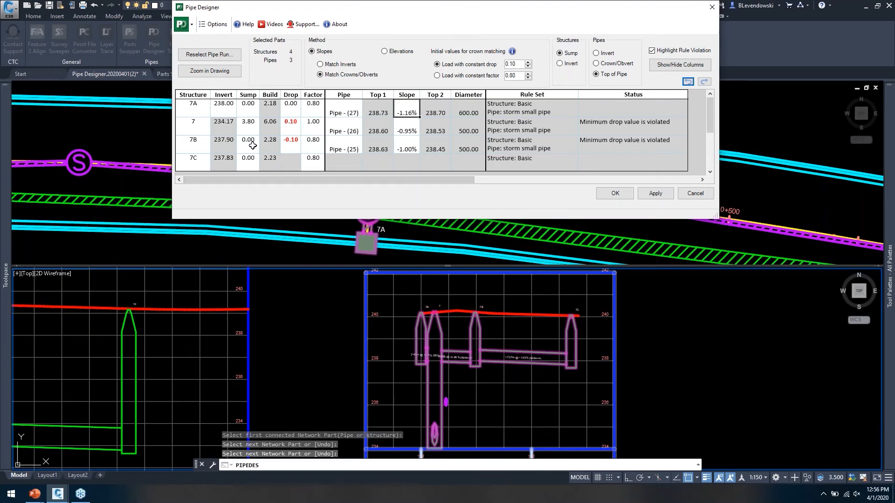
Lock the invert of structure 7, leaving its sump to adjust, and check its invert and sump cells.
{"action": "right_click", "coordinate": [200, 127]}
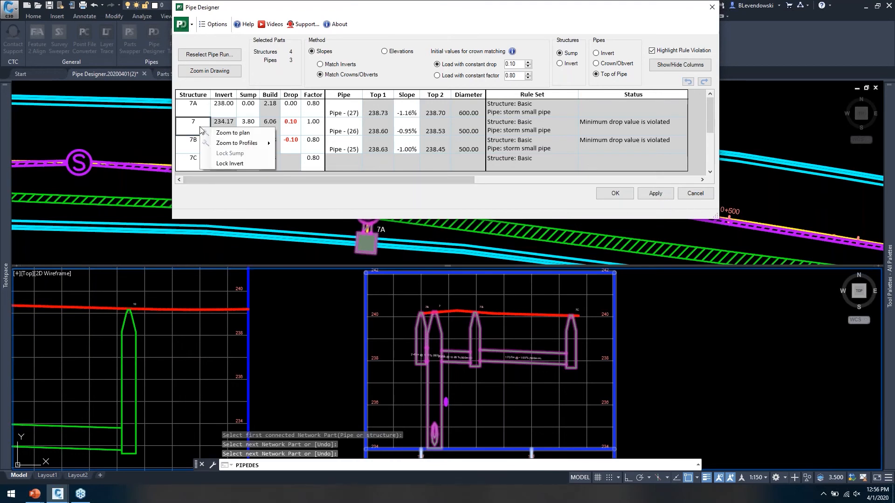
{"action": "left_click", "coordinate": [228, 163]}
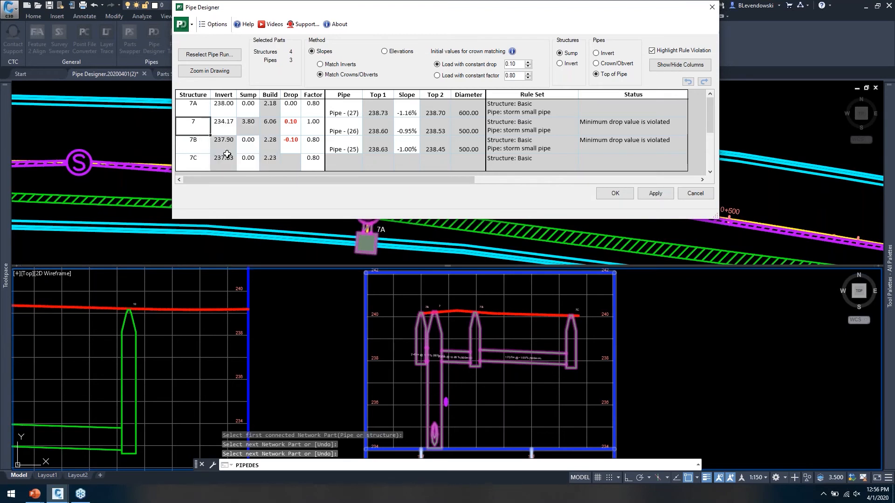
{"action": "left_click", "coordinate": [225, 125]}
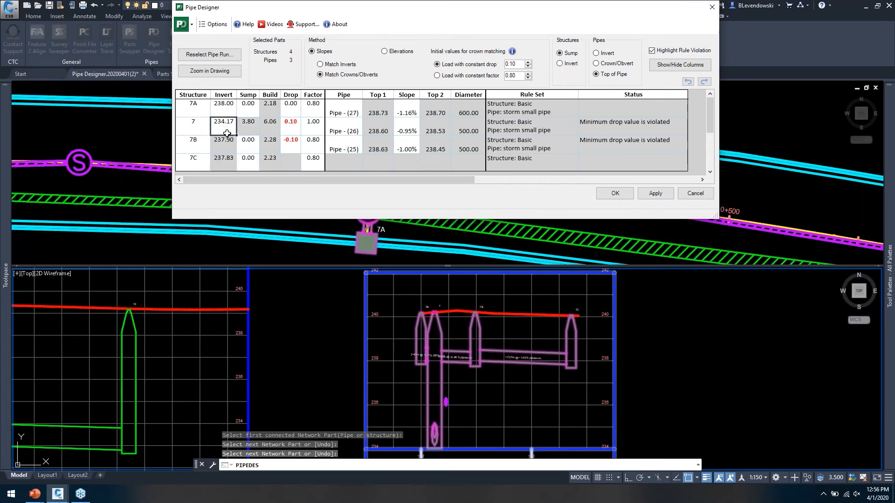
{"action": "left_click", "coordinate": [248, 126]}
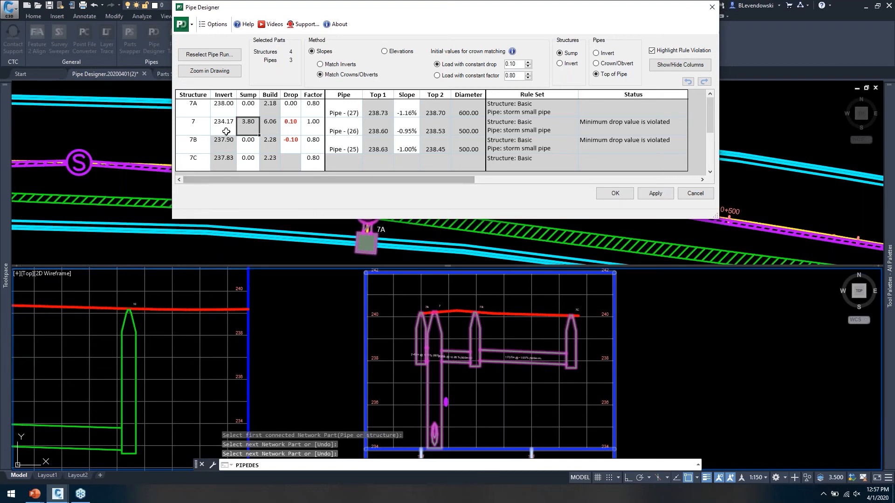
Set the invert of structure 7A to 237 and check the sump of structure 7.
{"action": "left_click", "coordinate": [223, 110]}
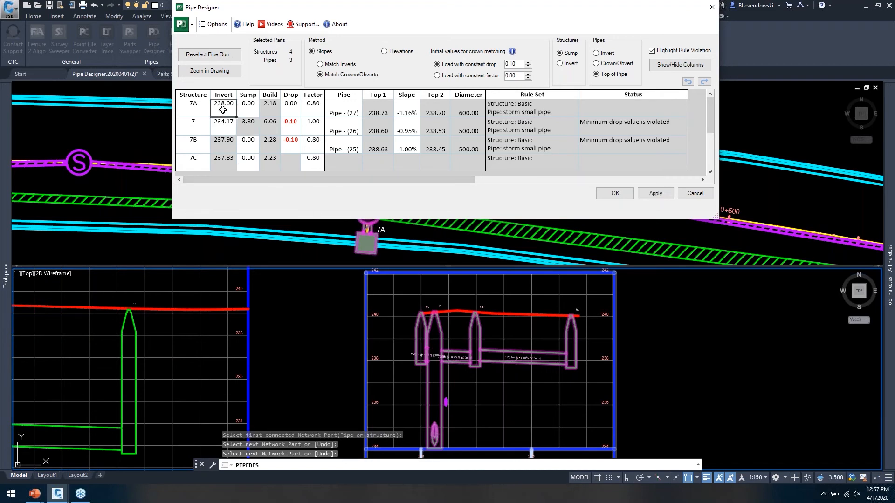
{"action": "type", "text": "237"}
{"action": "key", "text": "Return"}
{"action": "left_click", "coordinate": [248, 126]}
With structure 7's invert locked, set Pipe - (27) to a -1% slope and Pipe - (26) and Pipe - (25) to 1%.
{"action": "left_click", "coordinate": [406, 112]}
{"action": "type", "text": "-1"}
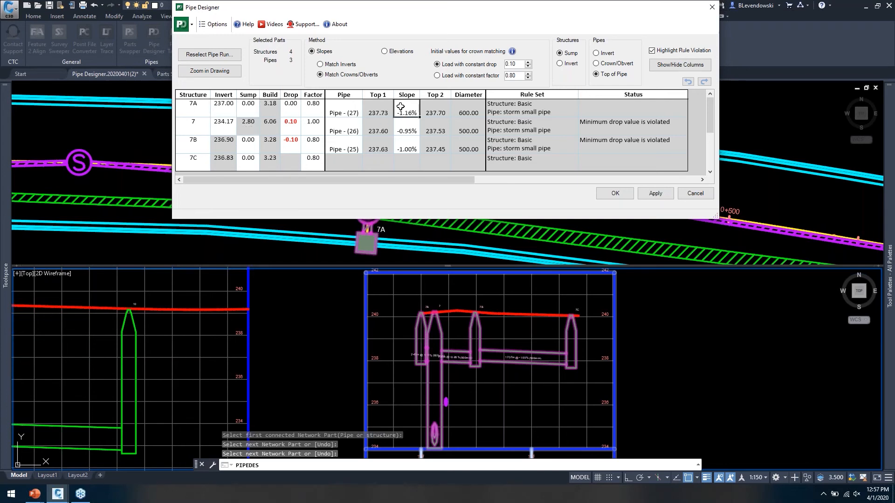
{"action": "key", "text": "Return"}
{"action": "left_click", "coordinate": [403, 129]}
{"action": "type", "text": "1"}
{"action": "key", "text": "Return"}
{"action": "type", "text": "1"}
{"action": "key", "text": "Return"}
{"action": "left_click", "coordinate": [226, 125]}
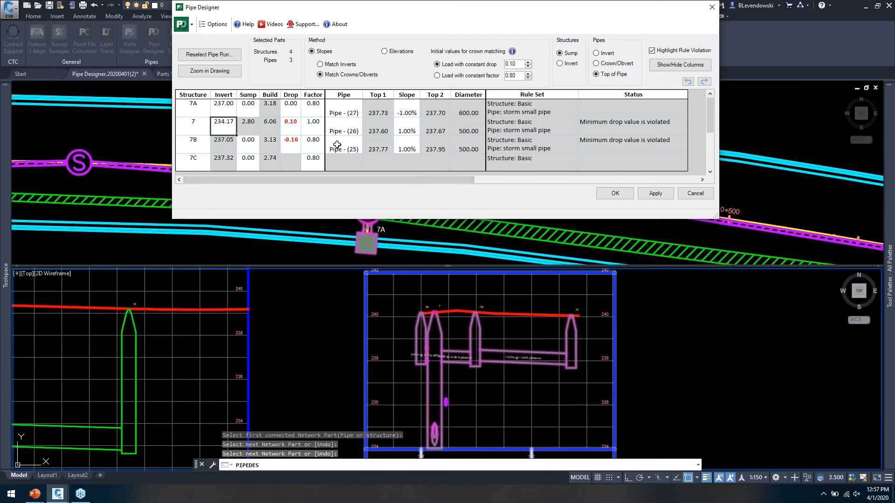
Set the drop values at structures 7A, 7 and 7B to 0.03.
{"action": "left_click", "coordinate": [292, 114]}
{"action": "type", "text": ".03"}
{"action": "key", "text": "Return"}
{"action": "type", "text": ".03"}
{"action": "key", "text": "Return"}
{"action": "type", "text": ".03"}
{"action": "key", "text": "Return"}
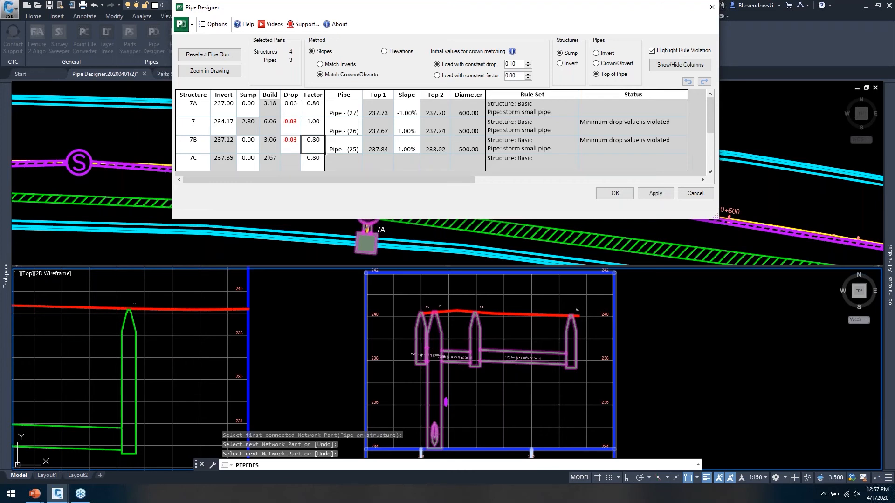
Turn off rule-violation highlighting and apply the branch run edits to the drawing.
{"action": "left_click", "coordinate": [291, 127]}
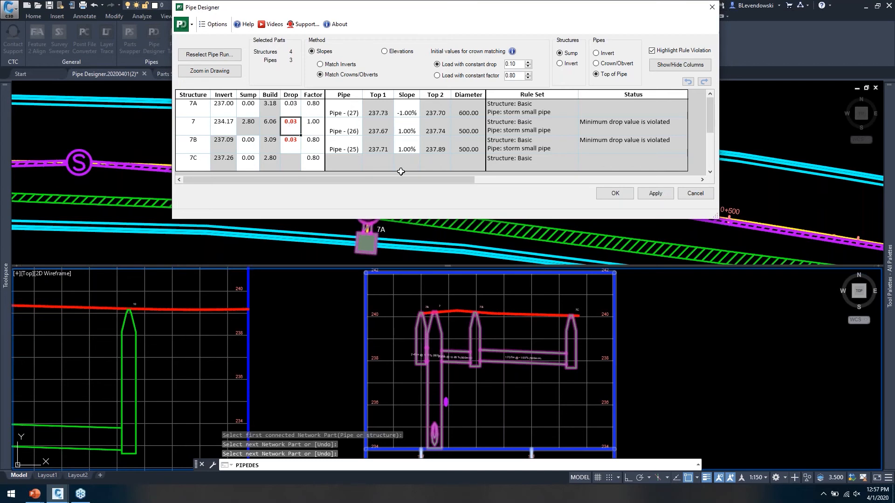
{"action": "left_click", "coordinate": [681, 50]}
{"action": "left_click", "coordinate": [659, 195]}
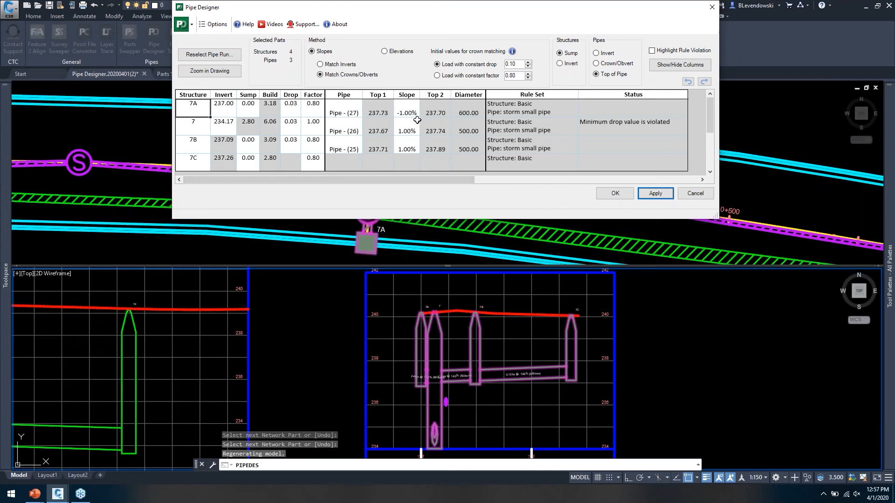
Review the pipe slope cells and the profile-zoom and lock options offered for structure 7.
{"action": "left_click_drag", "start_coordinate": [409, 107], "coordinate": [414, 148]}
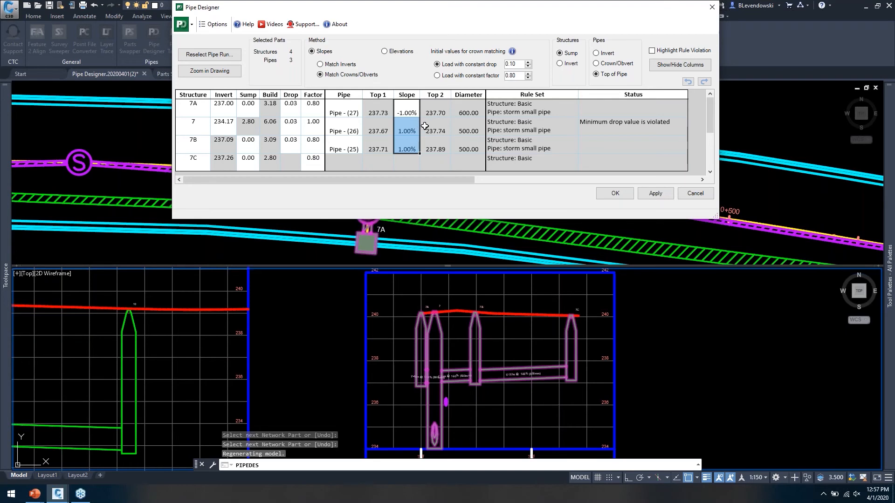
{"action": "right_click", "coordinate": [202, 133]}
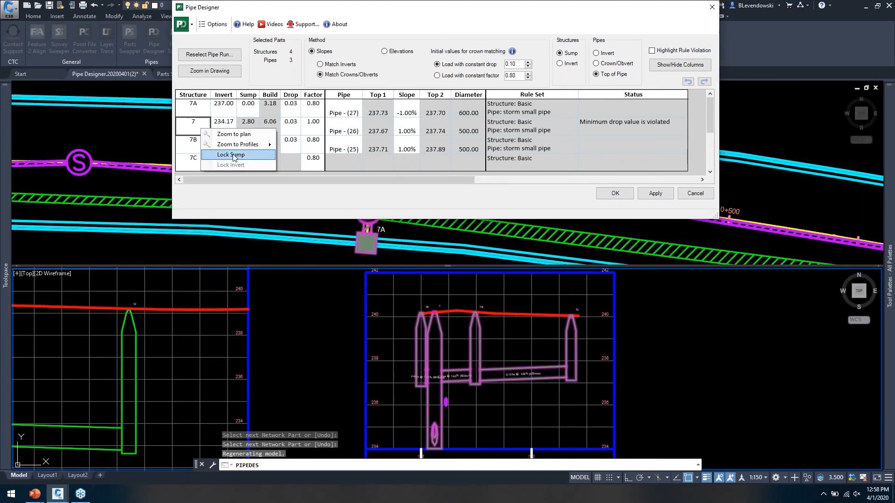
{"action": "mouse_move", "coordinate": [236, 144]}
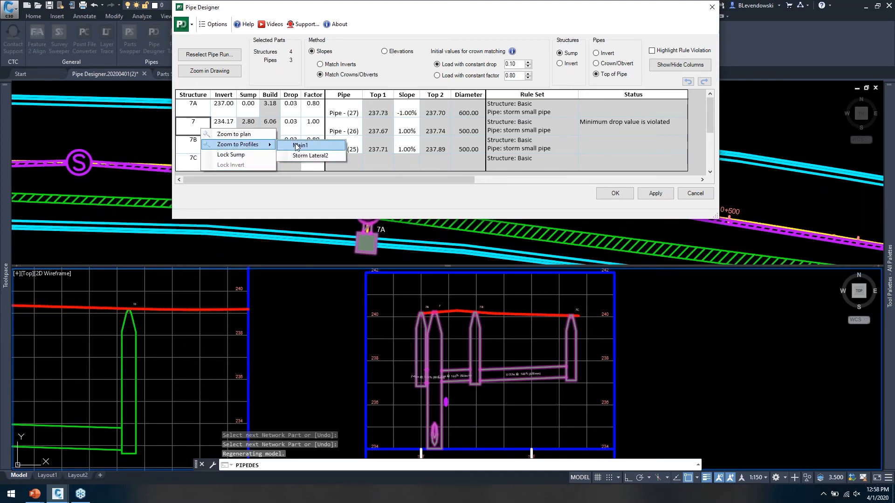
{"action": "left_click", "coordinate": [311, 182]}
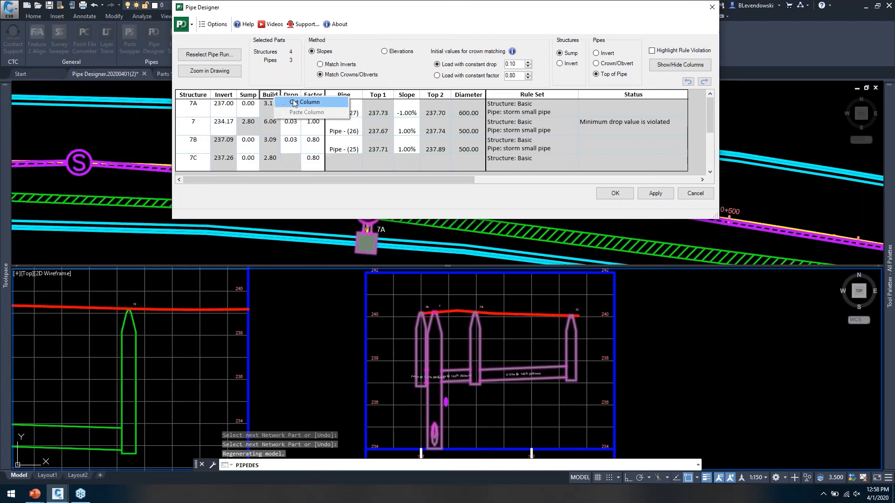
Move the Build column ahead of Sump, and check the column visibility choices without changing them.
{"action": "left_click", "coordinate": [271, 95]}
{"action": "left_click_drag", "start_coordinate": [244, 95], "coordinate": [247, 96]}
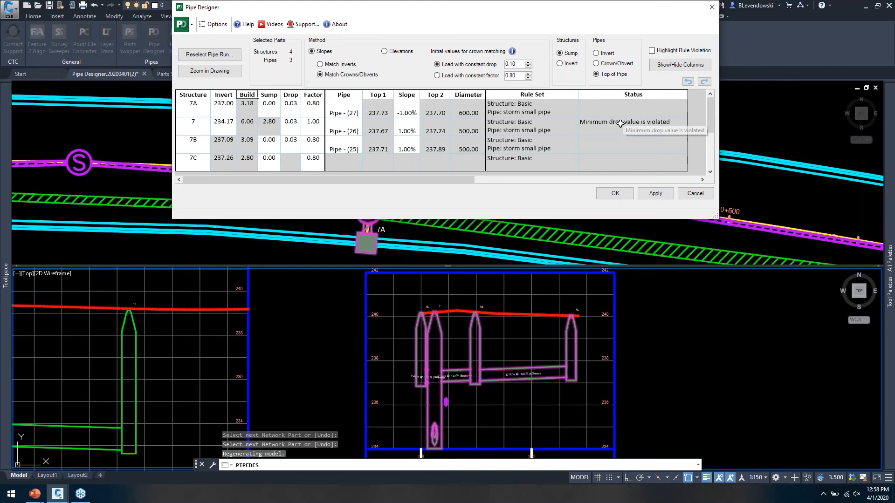
{"action": "left_click", "coordinate": [682, 65]}
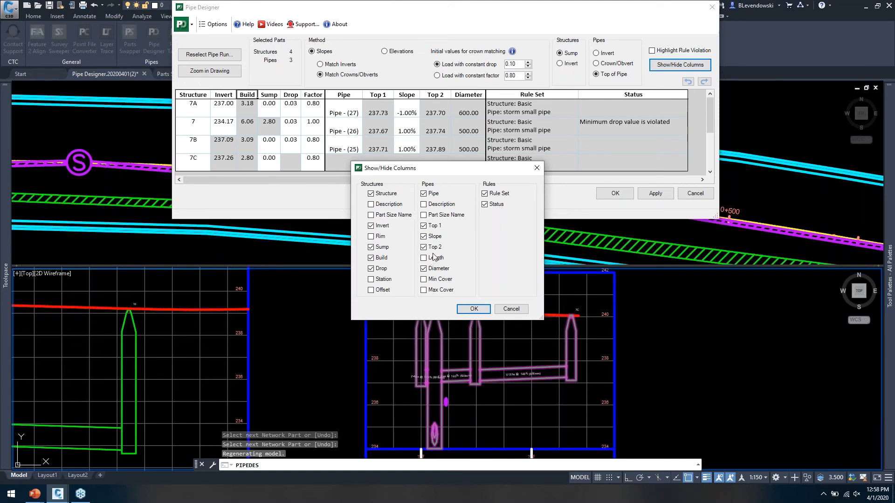
{"action": "left_click", "coordinate": [510, 309]}
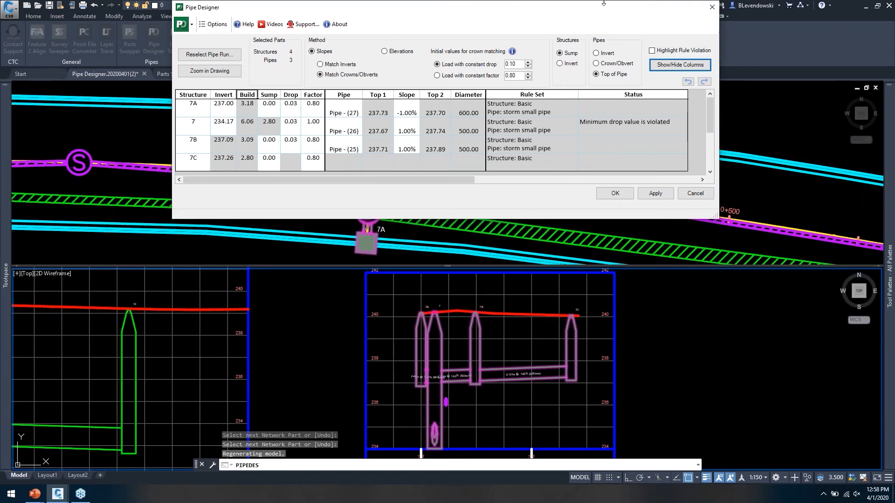
Accept the branch run edits, closing Pipe Designer, and return to the plan view.
{"action": "left_click_drag", "start_coordinate": [574, 16], "coordinate": [580, 55]}
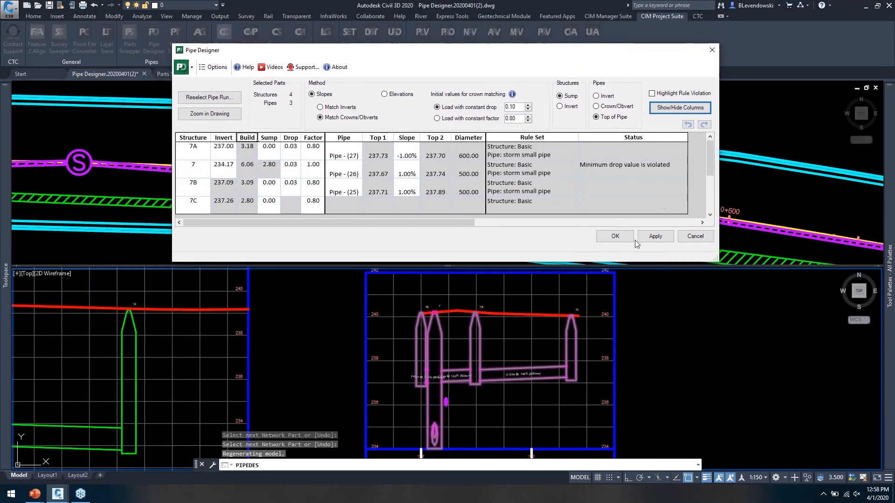
{"action": "left_click", "coordinate": [616, 236]}
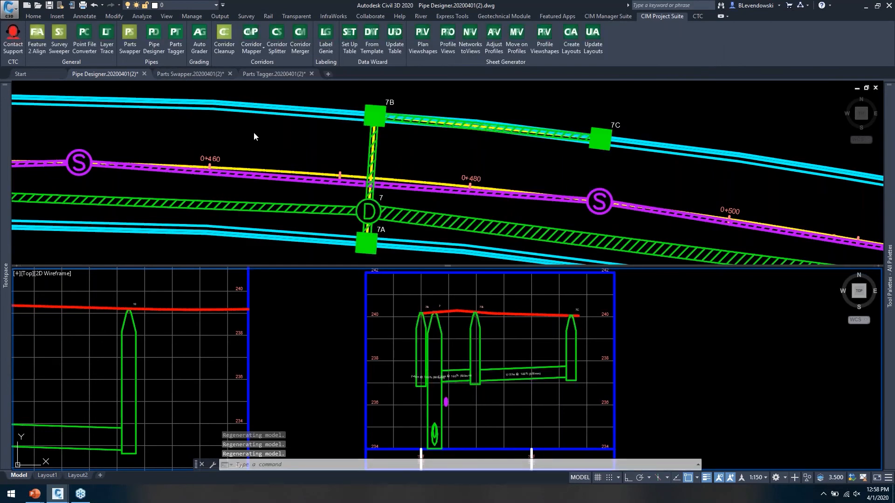
{"action": "left_click", "coordinate": [151, 135]}
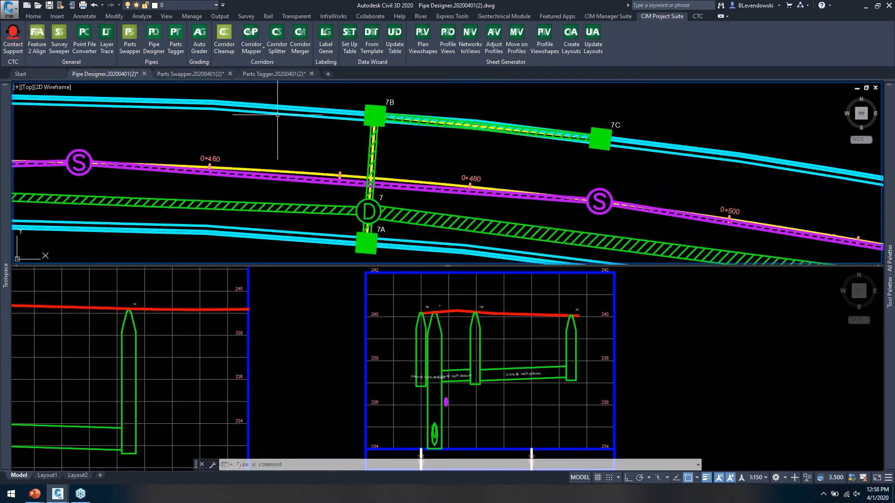
Switch to the Parts Swapper.20200401(2) drawing and look over the storm pipes in its profile and plan views.
{"action": "left_click", "coordinate": [189, 75]}
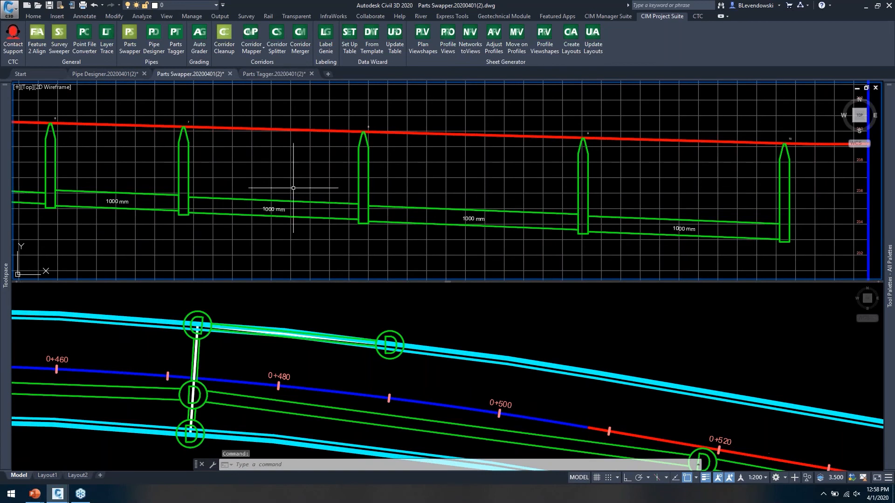
{"action": "middle_click_drag", "start_coordinate": [276, 182], "coordinate": [391, 186]}
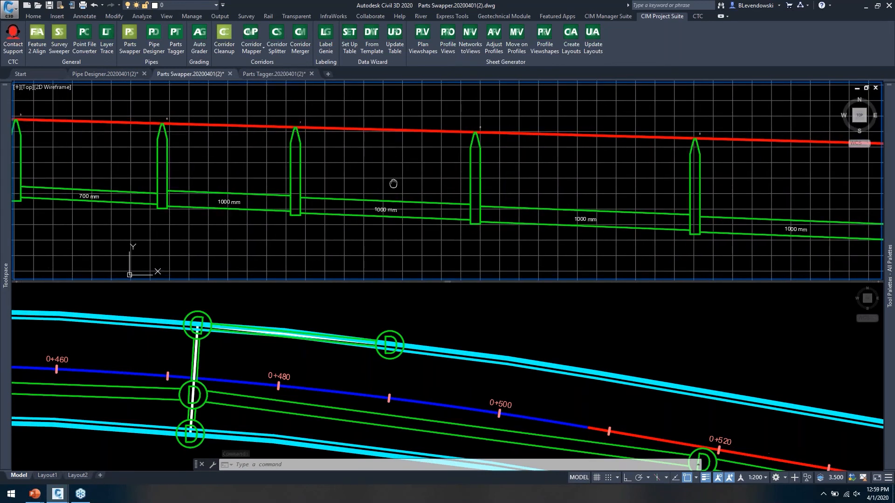
{"action": "left_click", "coordinate": [512, 316]}
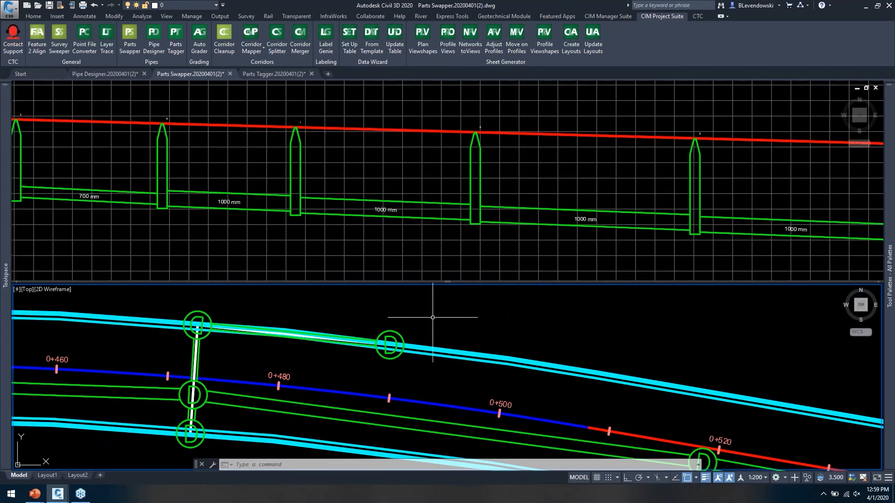
{"action": "scroll", "coordinate": [442, 315], "scroll_direction": "down", "scroll_amount": 3}
{"action": "middle_click_drag", "start_coordinate": [380, 310], "coordinate": [351, 331]}
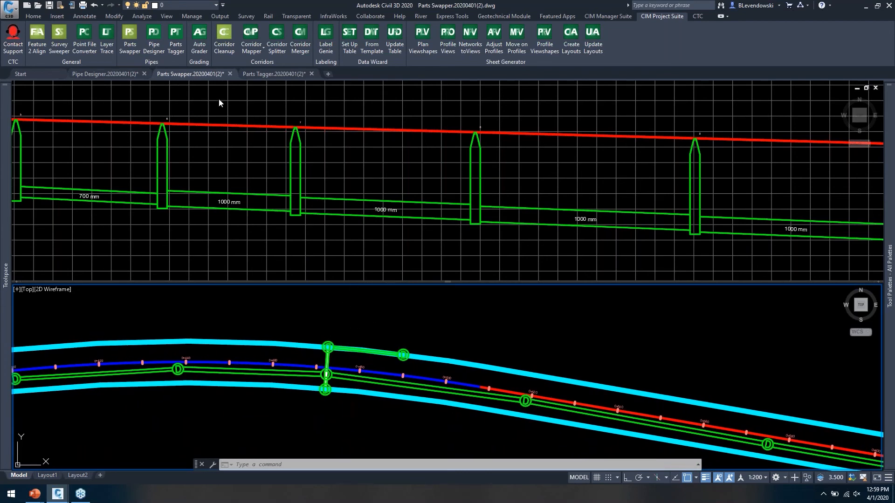
{"action": "left_click", "coordinate": [258, 95]}
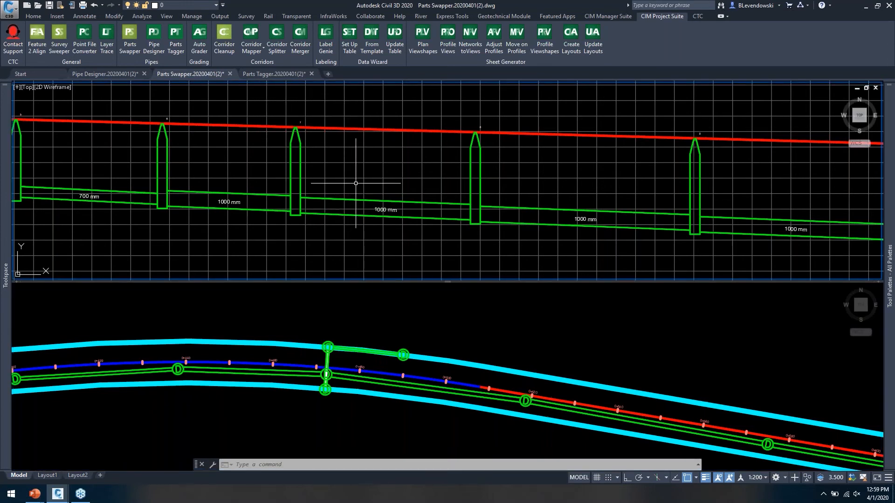
Inspect the part properties of the structure at the lateral's free end in plan, leaving them unchanged.
{"action": "left_click", "coordinate": [401, 329]}
{"action": "scroll", "coordinate": [412, 367], "scroll_direction": "up", "scroll_amount": 4}
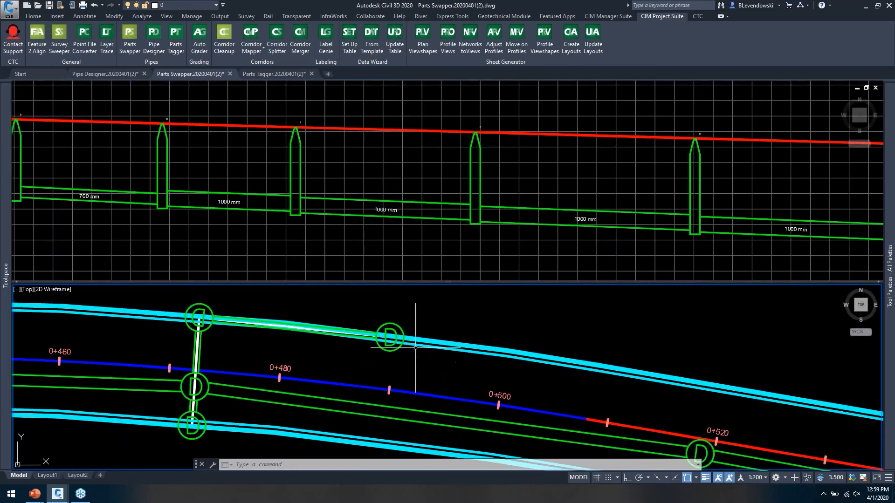
{"action": "middle_click_drag", "start_coordinate": [438, 314], "coordinate": [424, 334]}
{"action": "left_click", "coordinate": [342, 321]}
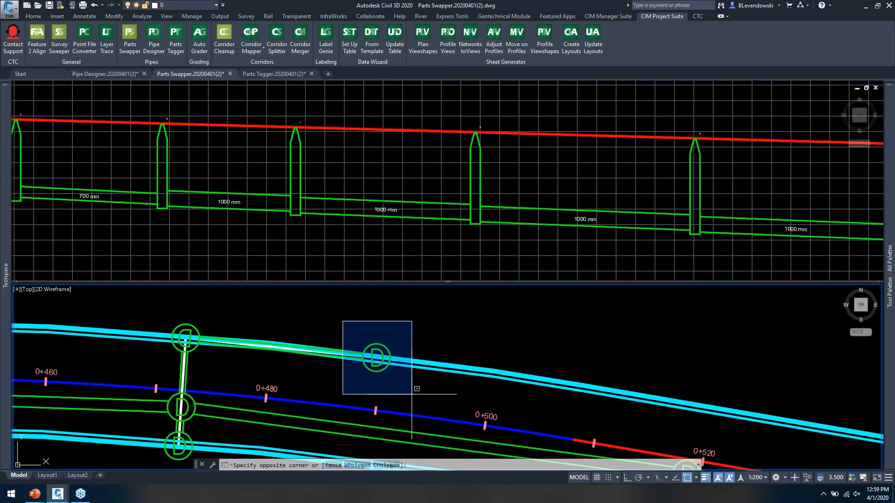
{"action": "left_click", "coordinate": [411, 393]}
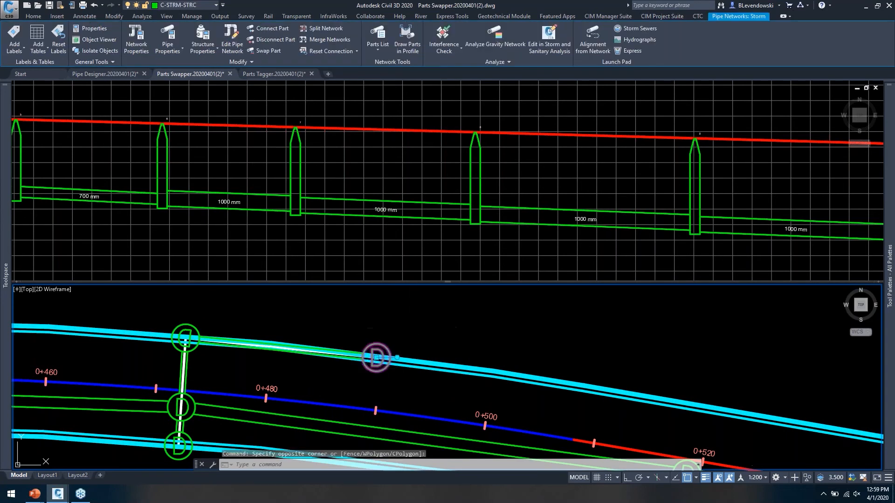
{"action": "right_click", "coordinate": [416, 92]}
{"action": "left_click", "coordinate": [459, 206]}
{"action": "left_click", "coordinate": [389, 375]}
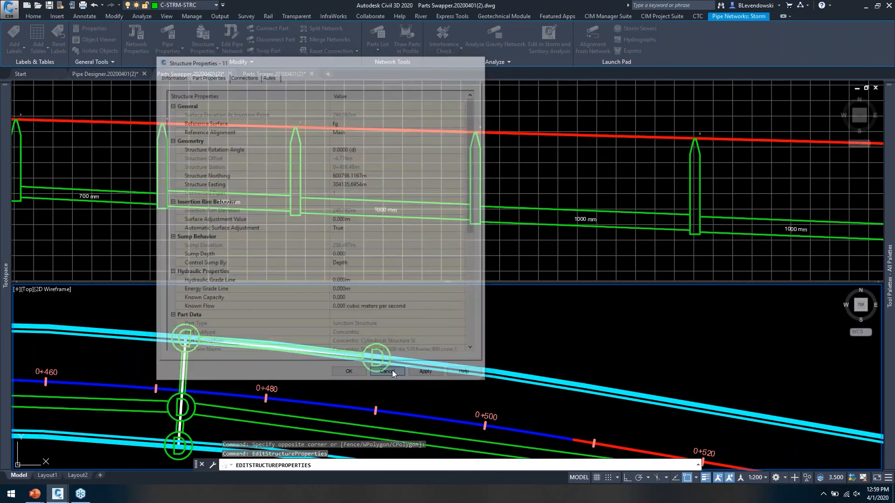
Examine the Concentric Cylindrical Structure SI sizes offered by Swap Part for the lateral's end structure, without swapping it.
{"action": "left_click", "coordinate": [348, 324]}
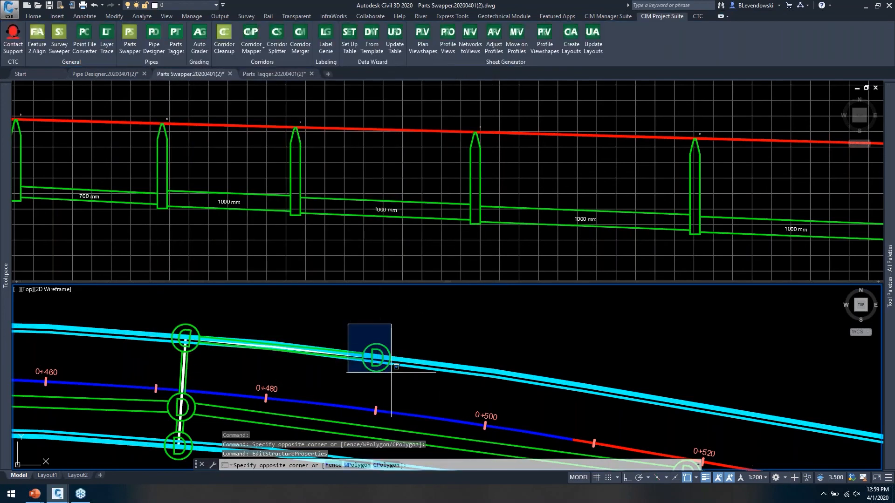
{"action": "left_click", "coordinate": [414, 385]}
{"action": "right_click", "coordinate": [418, 327]}
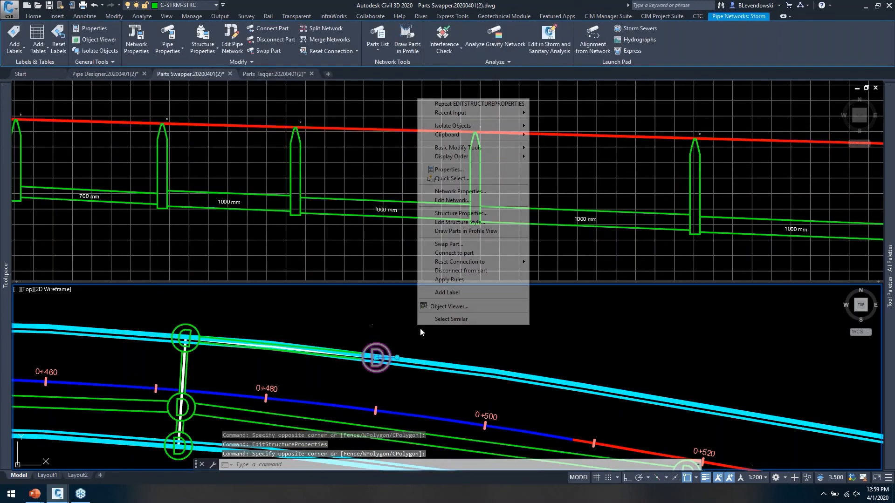
{"action": "left_click", "coordinate": [449, 244]}
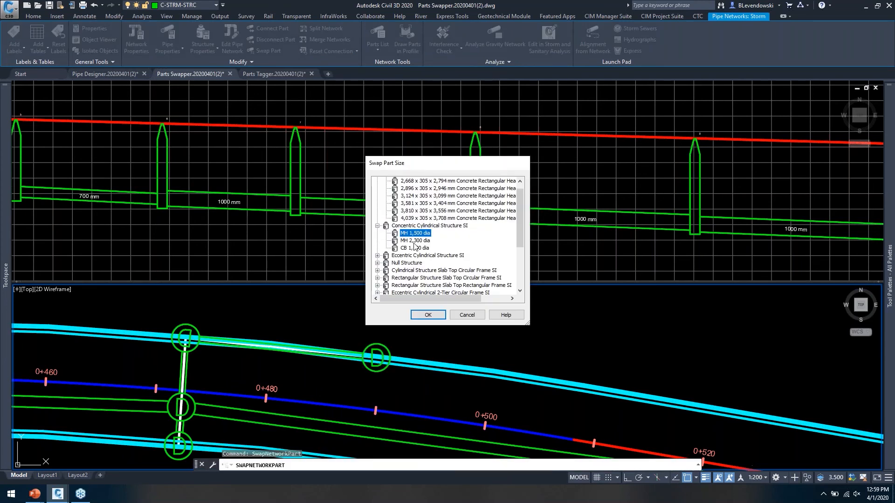
{"action": "left_click", "coordinate": [466, 315]}
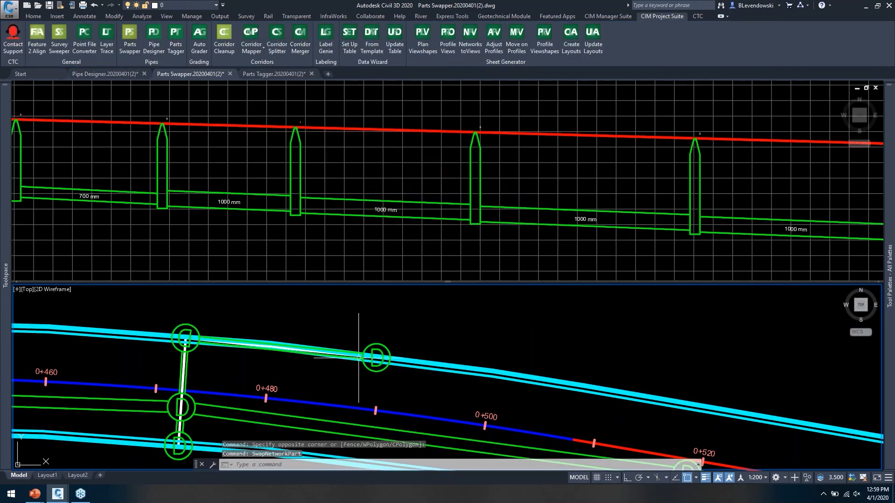
Check which editing commands are offered for the 1000 mm profile pipe next to the 700 mm one, and clear the selection.
{"action": "left_click", "coordinate": [410, 235]}
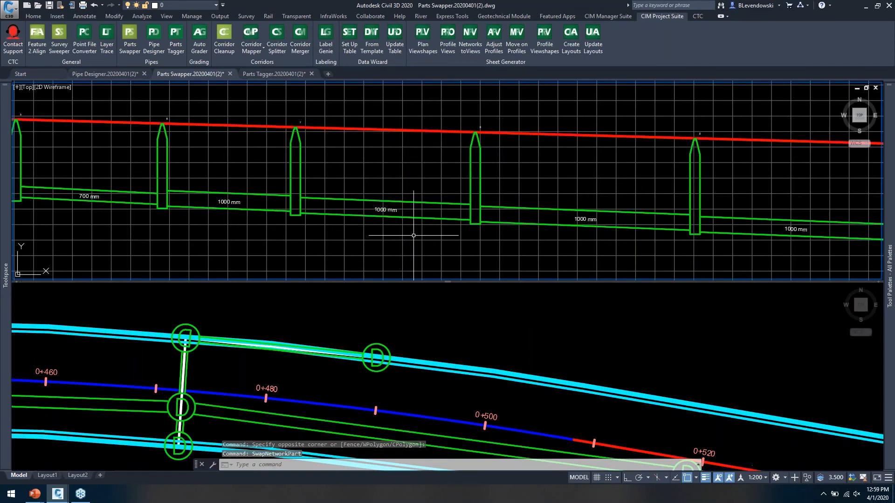
{"action": "left_click", "coordinate": [257, 194]}
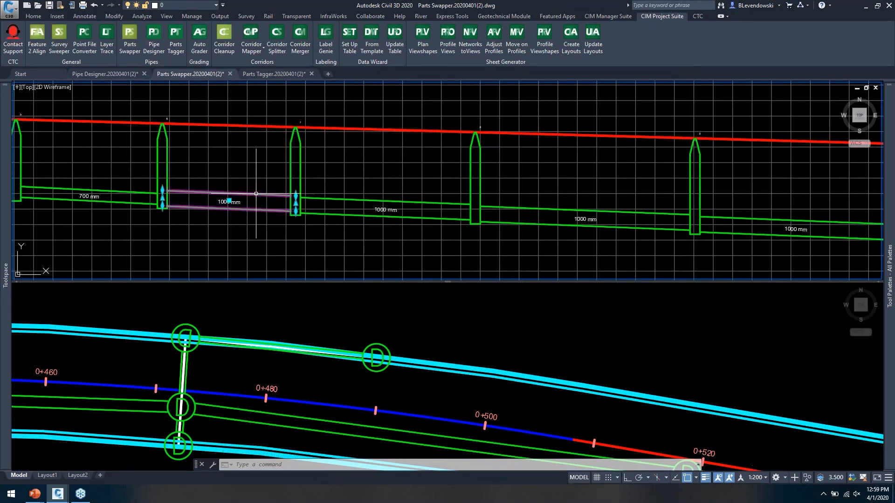
{"action": "right_click", "coordinate": [270, 198]}
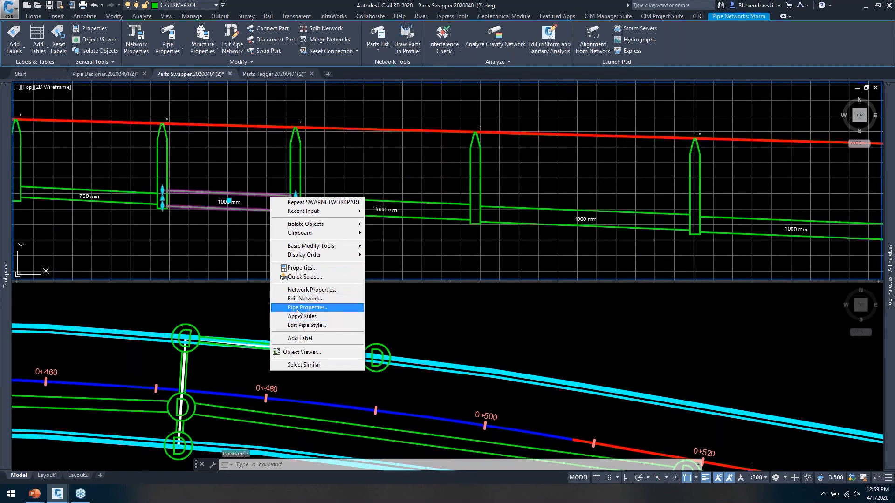
{"action": "left_click", "coordinate": [429, 313]}
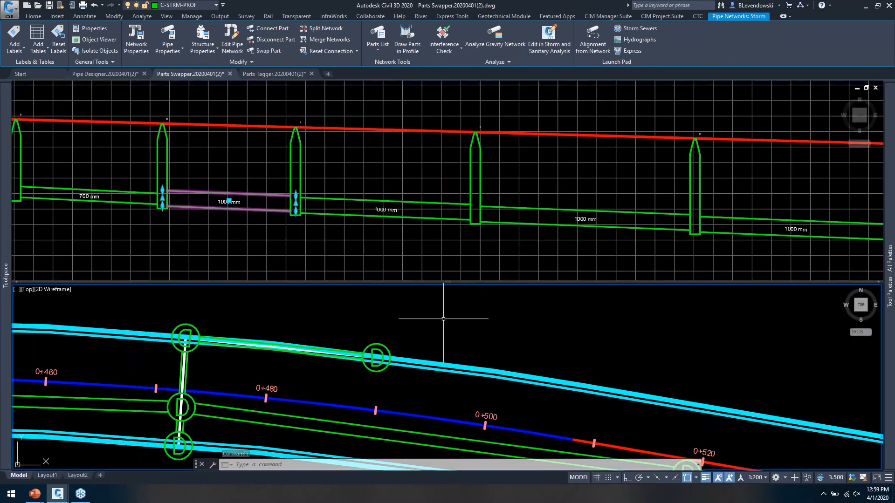
{"action": "key", "text": "Escape"}
{"action": "key", "text": "Escape"}
{"action": "middle_click_drag", "start_coordinate": [359, 313], "coordinate": [480, 320]}
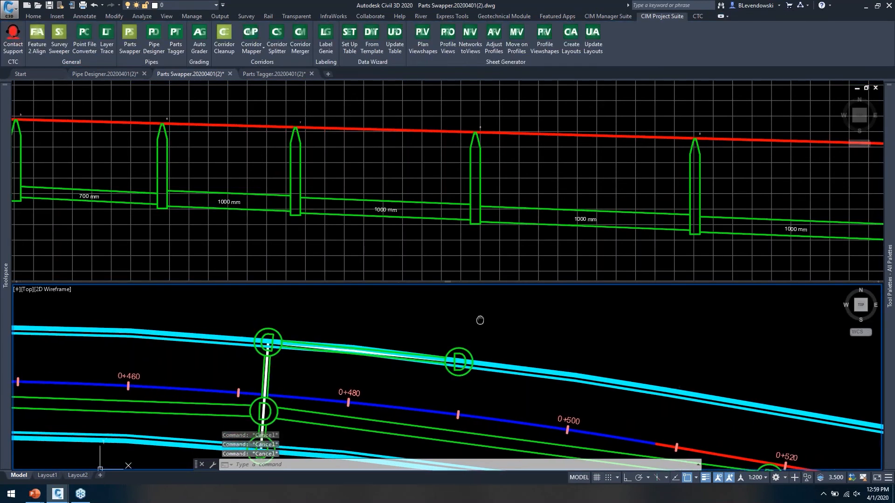
{"action": "left_click", "coordinate": [363, 239]}
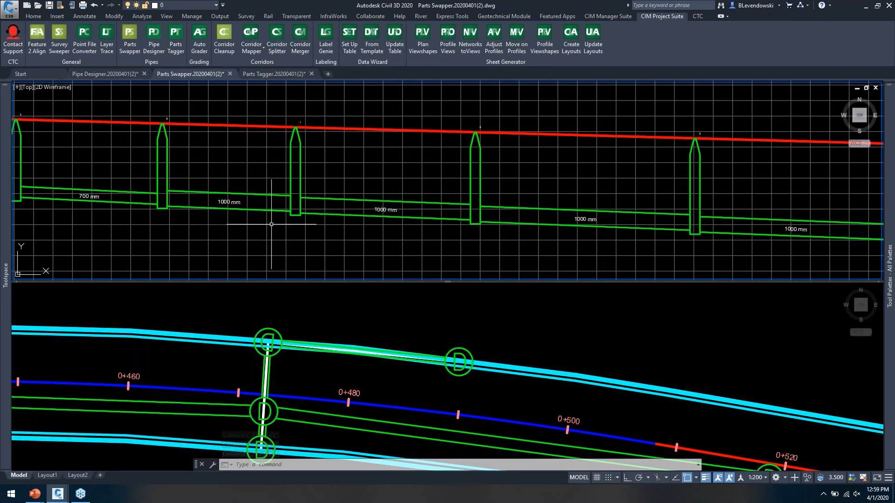
{"action": "left_click", "coordinate": [404, 353]}
{"action": "mouse_move", "coordinate": [401, 315]}
{"action": "middle_mouse_down"}
{"action": "mouse_move", "coordinate": [423, 313]}
{"action": "mouse_move", "coordinate": [409, 312]}
{"action": "middle_mouse_up"}
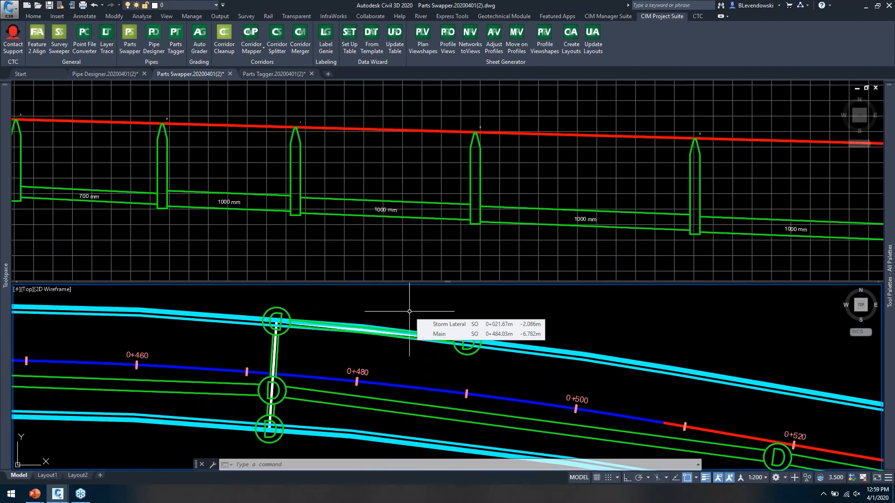
{"action": "middle_click_drag", "start_coordinate": [517, 311], "coordinate": [417, 316]}
Start Parts Swapper on multiple parts and select the four 1000 mm storm pipes in the profile view.
{"action": "left_click", "coordinate": [412, 235]}
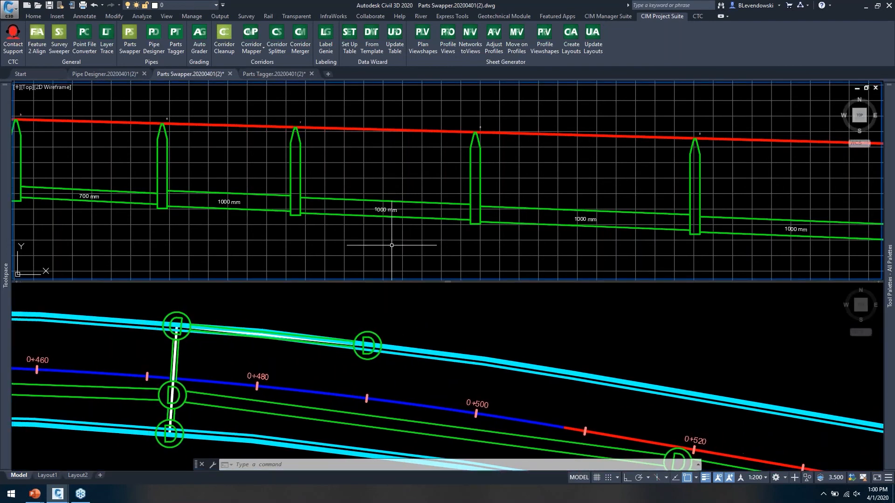
{"action": "scroll", "coordinate": [392, 245], "scroll_direction": "down", "scroll_amount": 1}
{"action": "scroll", "coordinate": [435, 242], "scroll_direction": "up", "scroll_amount": 1}
{"action": "middle_click_drag", "start_coordinate": [471, 244], "coordinate": [436, 237]}
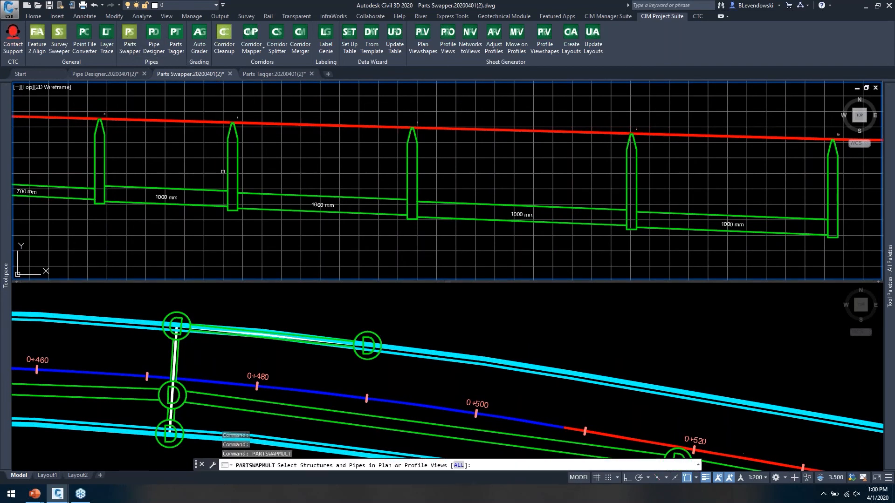
{"action": "scroll", "coordinate": [242, 197], "scroll_direction": "down", "scroll_amount": 2}
{"action": "scroll", "coordinate": [144, 185], "scroll_direction": "up", "scroll_amount": 2}
{"action": "left_click", "coordinate": [144, 185]}
{"action": "middle_click_drag", "start_coordinate": [709, 240], "coordinate": [560, 224]}
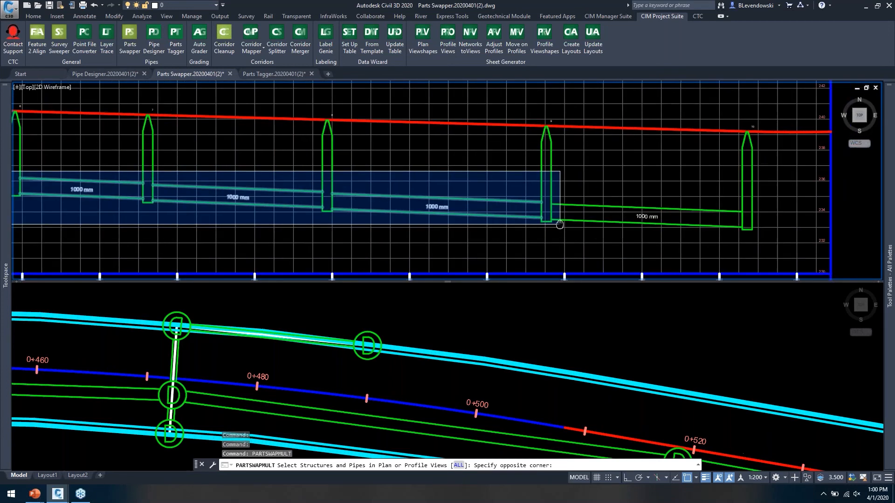
{"action": "left_click", "coordinate": [764, 243]}
{"action": "middle_click_drag", "start_coordinate": [312, 270], "coordinate": [427, 260]}
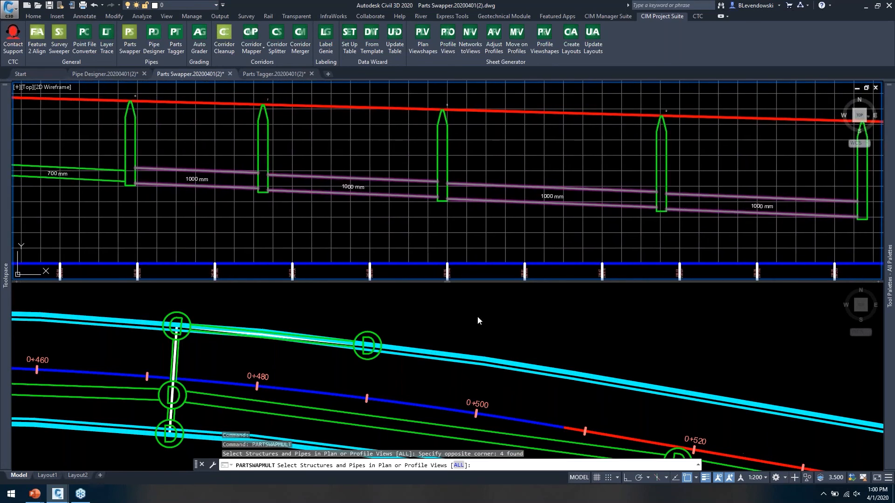
Add the three end structures of the lateral pipes in plan near station 0+470 to 0+490 and finish the part selection.
{"action": "left_click", "coordinate": [451, 314]}
{"action": "middle_click_drag", "start_coordinate": [339, 309], "coordinate": [398, 315]}
{"action": "left_click", "coordinate": [396, 313]}
{"action": "left_click", "coordinate": [446, 368]}
{"action": "left_click", "coordinate": [196, 305]}
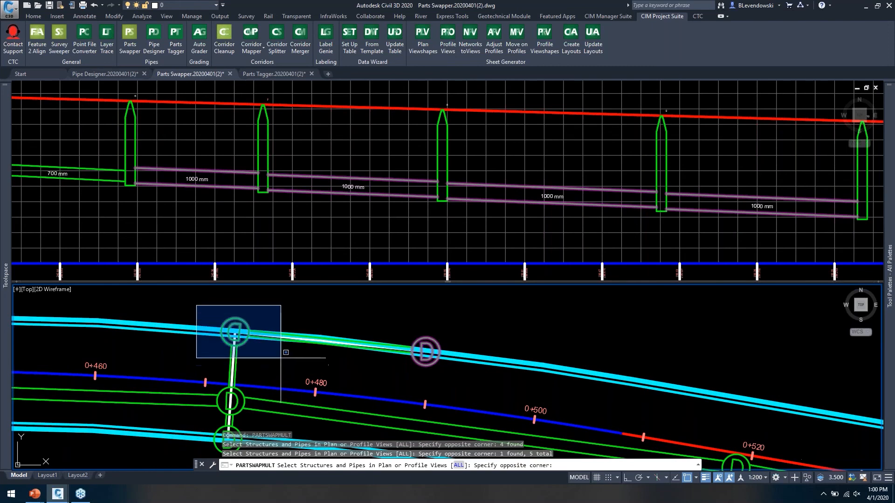
{"action": "left_click", "coordinate": [281, 358]}
{"action": "middle_click_drag", "start_coordinate": [273, 383], "coordinate": [317, 327]}
{"action": "left_click", "coordinate": [234, 423]}
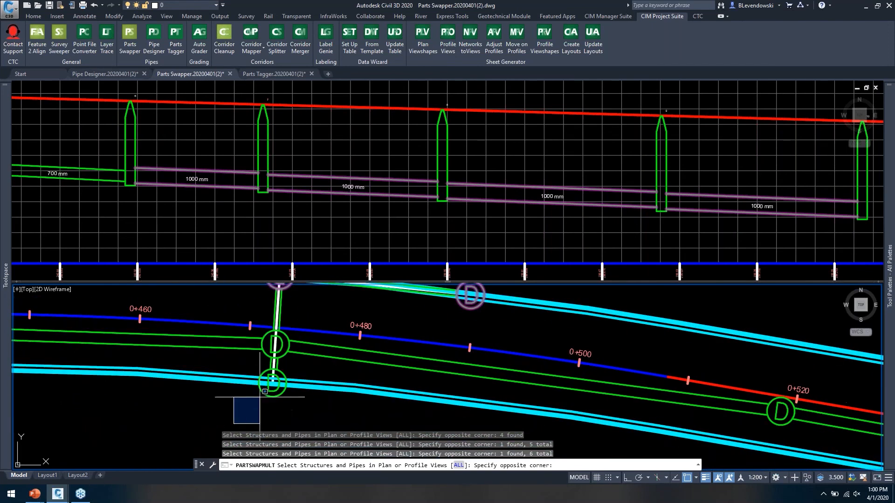
{"action": "left_click", "coordinate": [291, 362]}
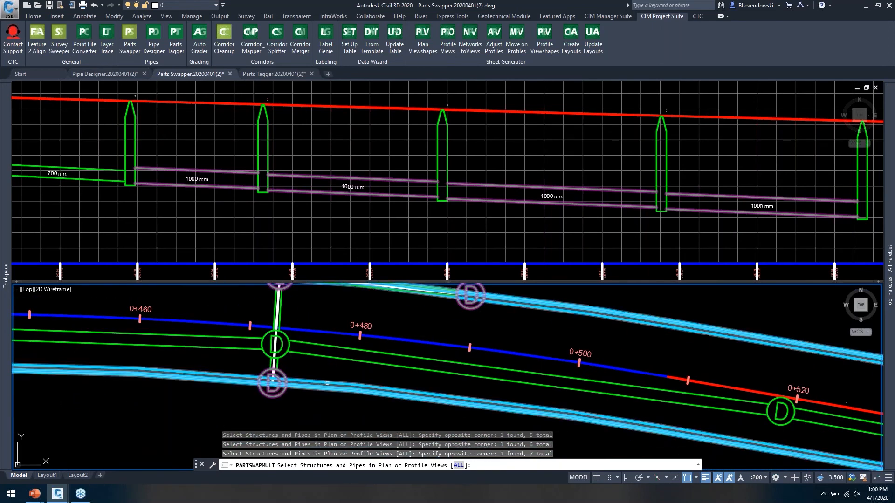
{"action": "scroll", "coordinate": [327, 383], "scroll_direction": "down", "scroll_amount": 2}
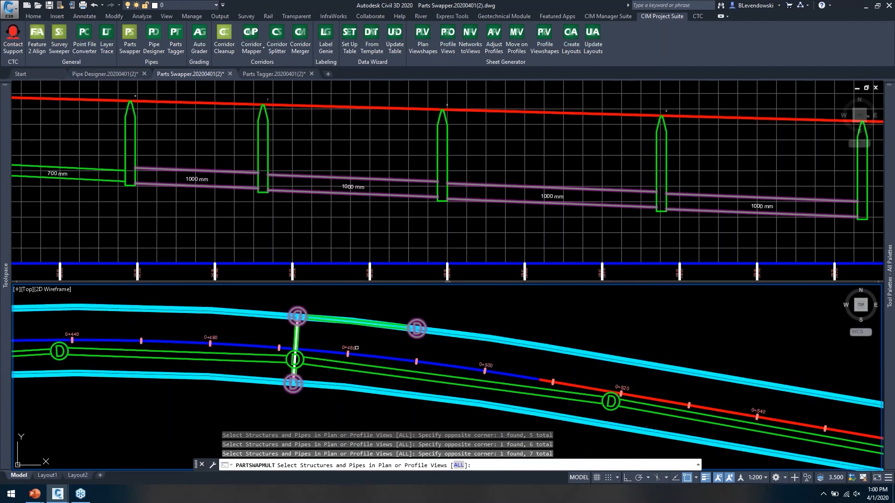
{"action": "scroll", "coordinate": [397, 352], "scroll_direction": "down", "scroll_amount": 3}
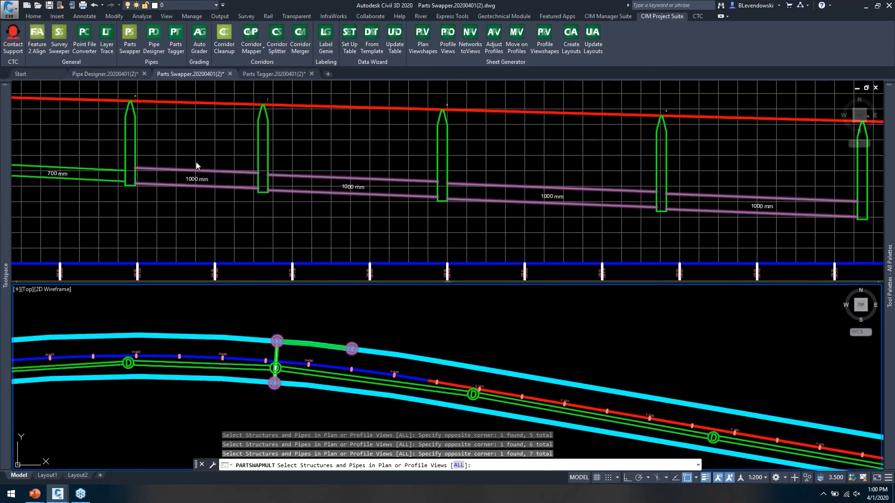
{"action": "key", "text": "Return"}
Check the part reselection and By Entire Network options in Parts Swapper, and return to By Selection.
{"action": "left_click_drag", "start_coordinate": [198, 62], "coordinate": [437, 86]}
{"action": "left_click_drag", "start_coordinate": [433, 93], "coordinate": [432, 94]}
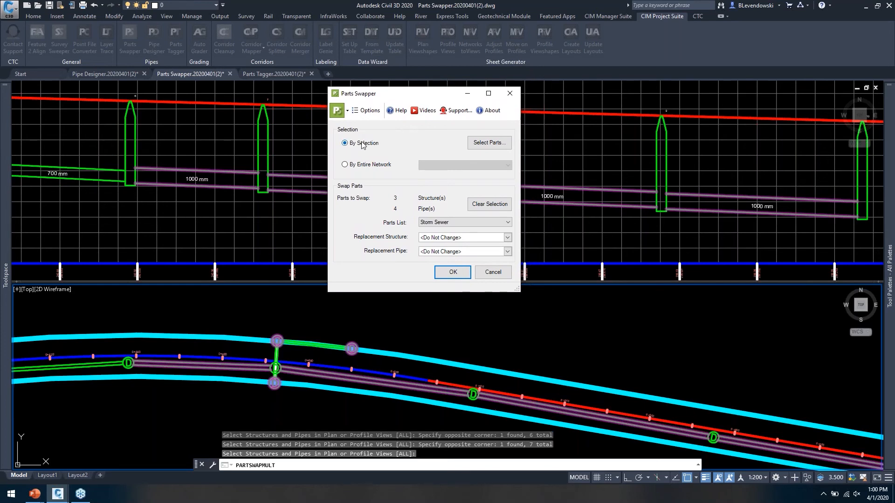
{"action": "left_click", "coordinate": [488, 142]}
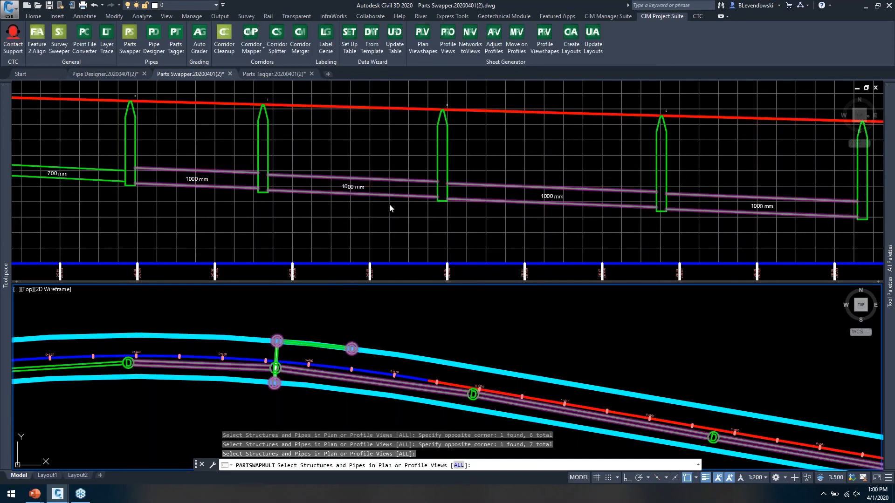
{"action": "key", "text": "Escape"}
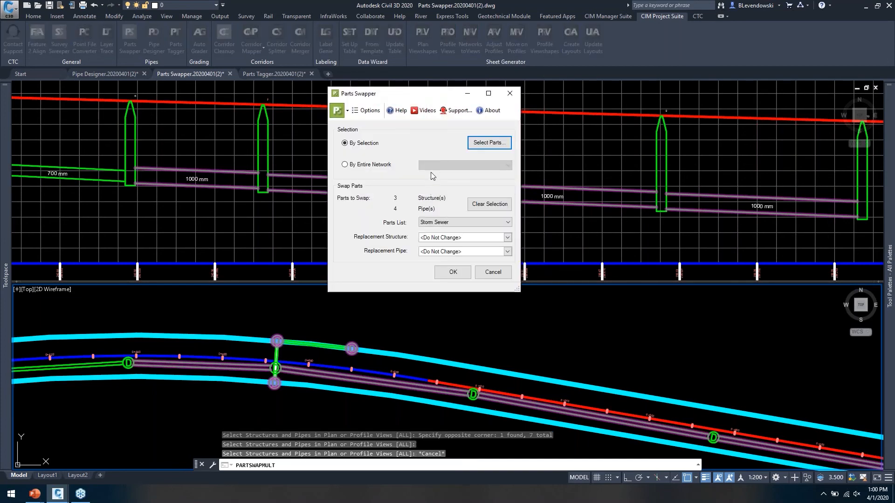
{"action": "left_click", "coordinate": [355, 165]}
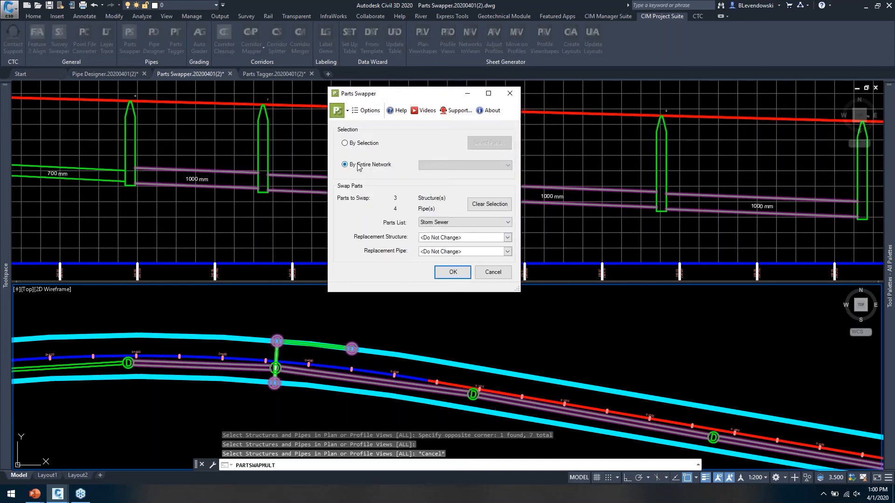
{"action": "left_click", "coordinate": [462, 166]}
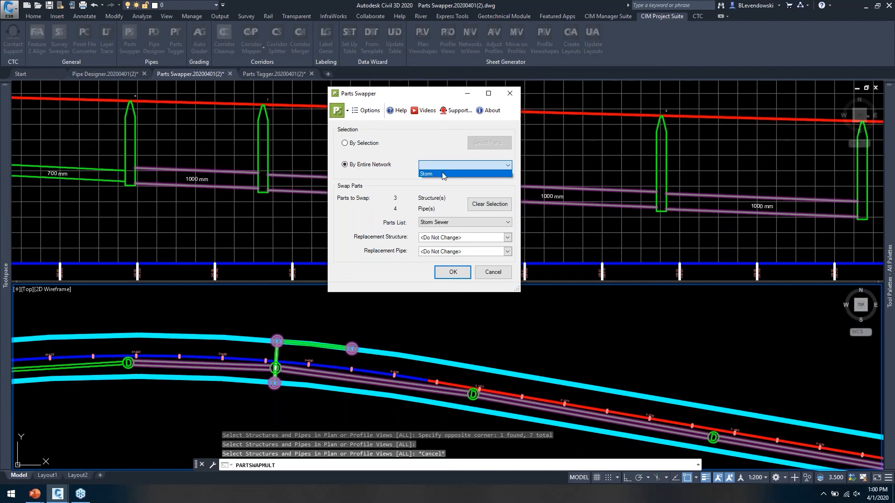
{"action": "left_click", "coordinate": [358, 144]}
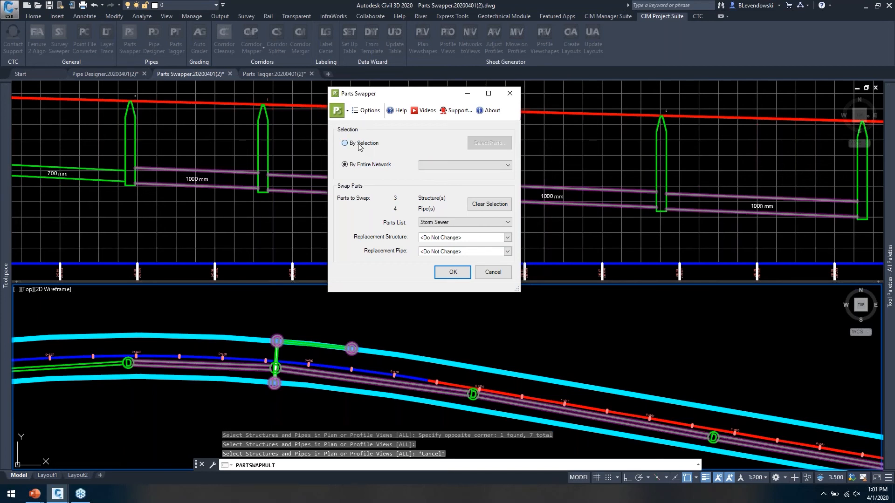
{"action": "left_click", "coordinate": [359, 145]}
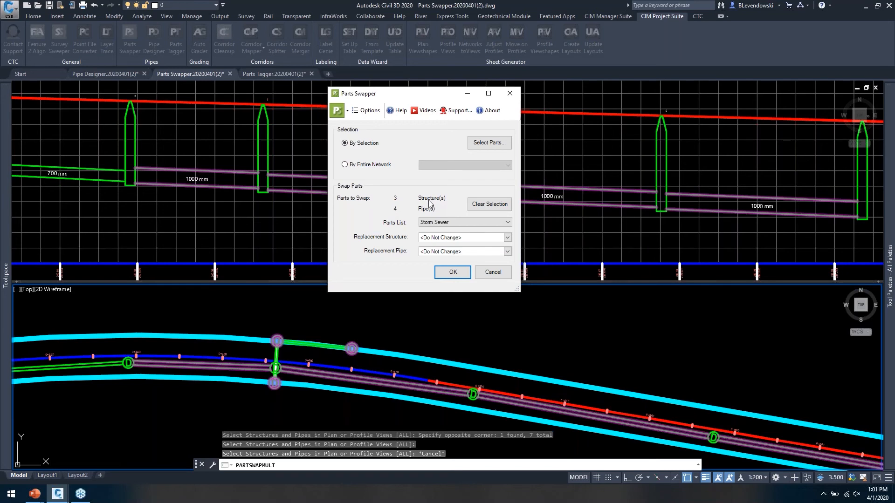
Keep the Storm Sewer parts list and choose CB 1,500 dia as replacement structure and 1,500 mm Concrete Pipe as replacement pipe.
{"action": "left_click", "coordinate": [462, 223]}
{"action": "left_click", "coordinate": [444, 223]}
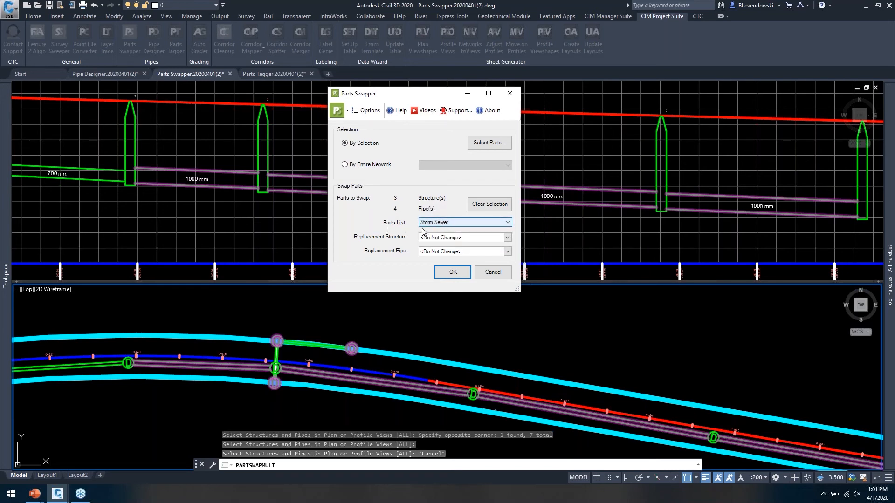
{"action": "left_click", "coordinate": [508, 237]}
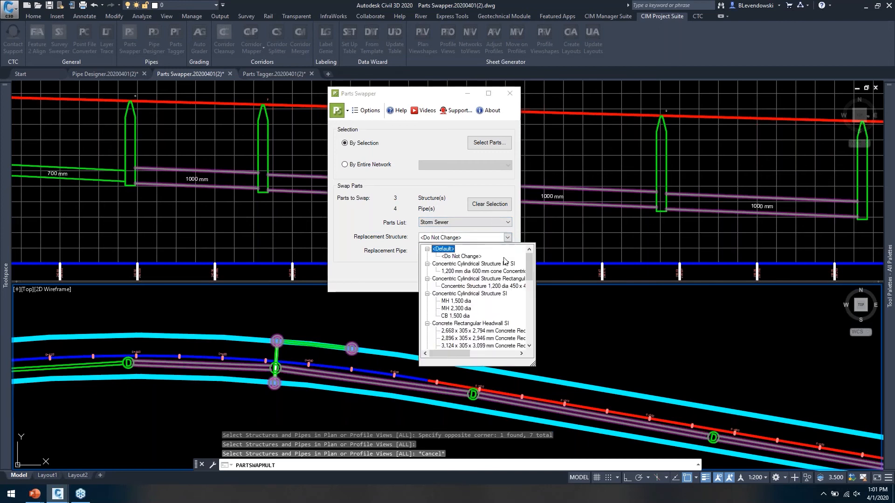
{"action": "left_click", "coordinate": [455, 316]}
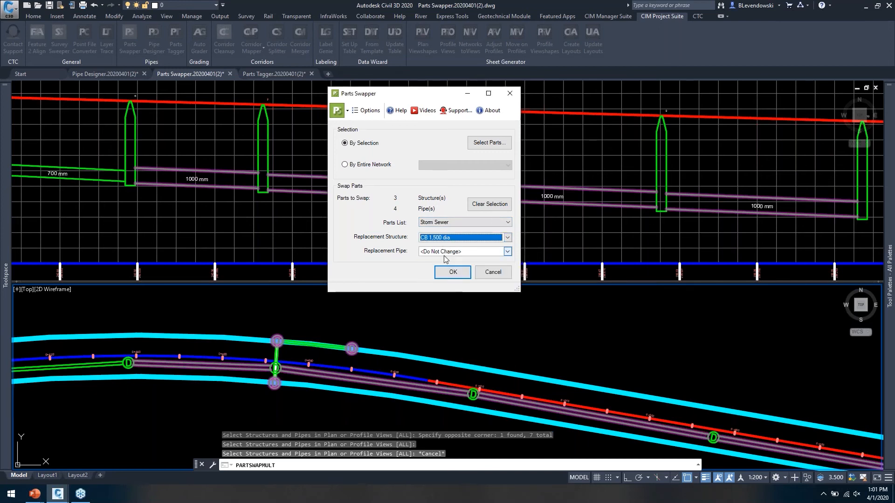
{"action": "left_click", "coordinate": [457, 252]}
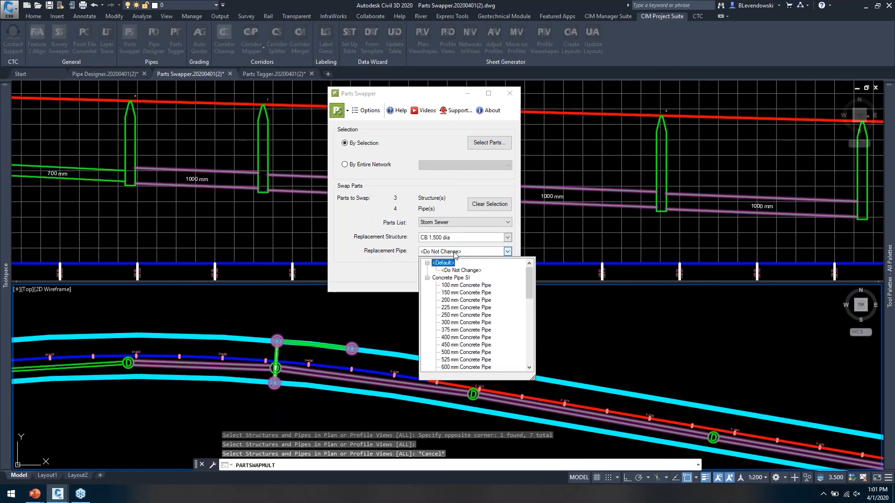
{"action": "scroll", "coordinate": [476, 298], "scroll_direction": "down", "scroll_amount": 5}
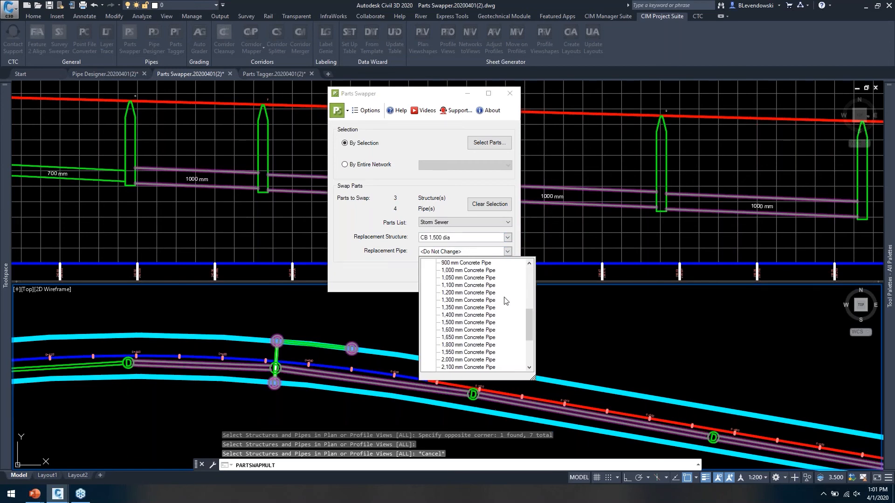
{"action": "left_click", "coordinate": [452, 323]}
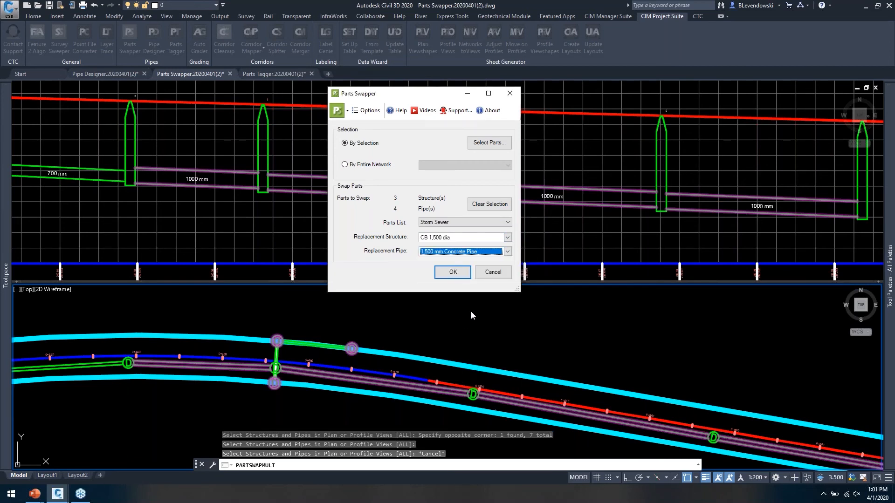
Run the swap on the selected parts and look over the replaced structures in plan and pipes in profile.
{"action": "left_click_drag", "start_coordinate": [420, 97], "coordinate": [660, 79]}
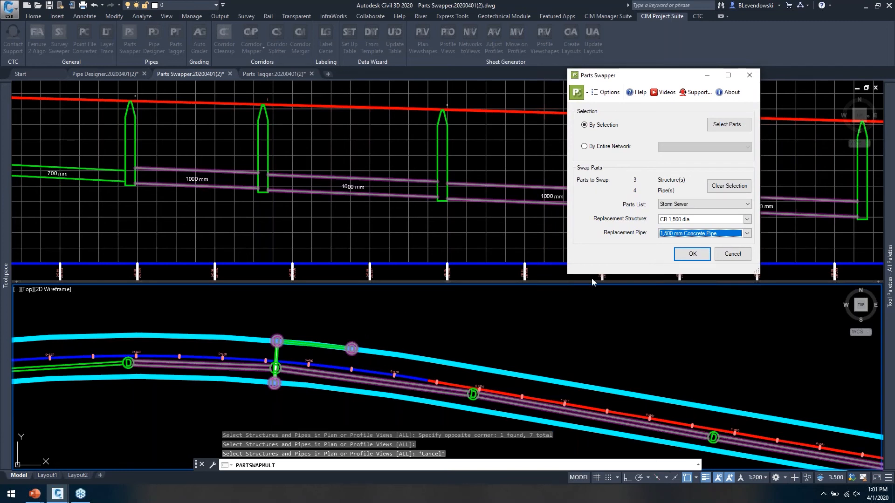
{"action": "left_click_drag", "start_coordinate": [649, 79], "coordinate": [524, 64]}
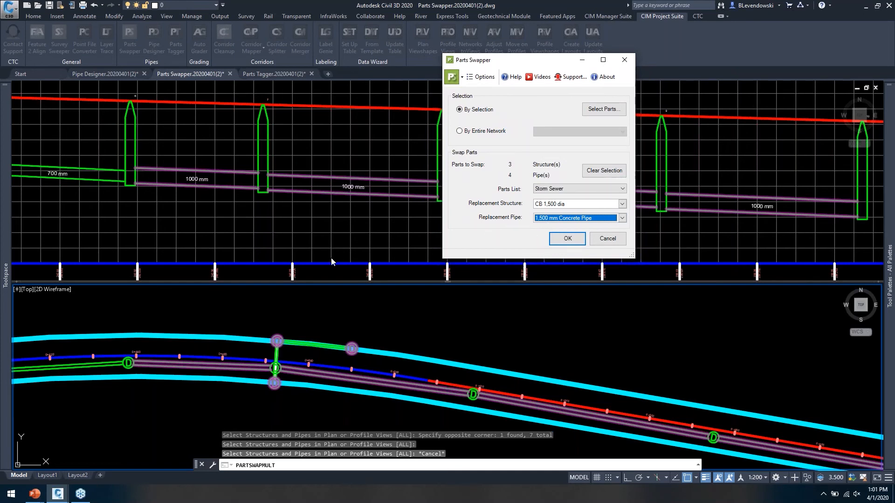
{"action": "left_click", "coordinate": [567, 239]}
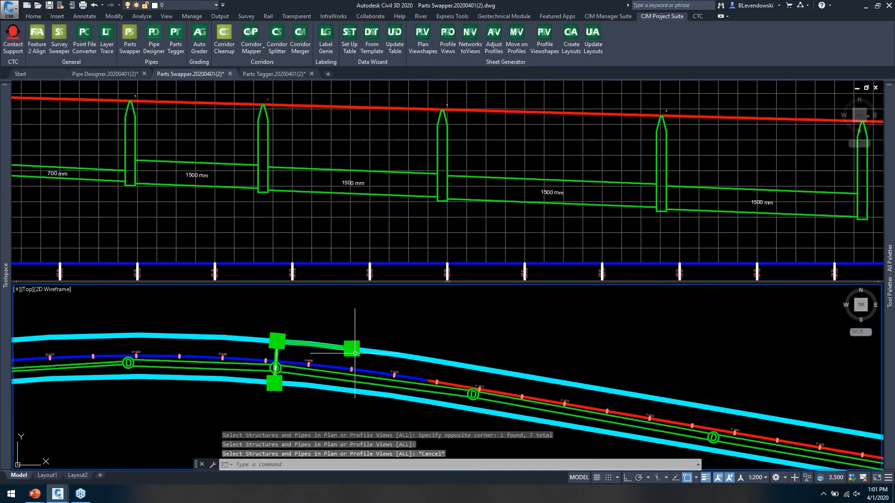
{"action": "scroll", "coordinate": [355, 354], "scroll_direction": "up", "scroll_amount": 4}
{"action": "mouse_move", "coordinate": [410, 313]}
{"action": "middle_mouse_down"}
{"action": "mouse_move", "coordinate": [525, 335]}
{"action": "mouse_move", "coordinate": [498, 329]}
{"action": "middle_mouse_up"}
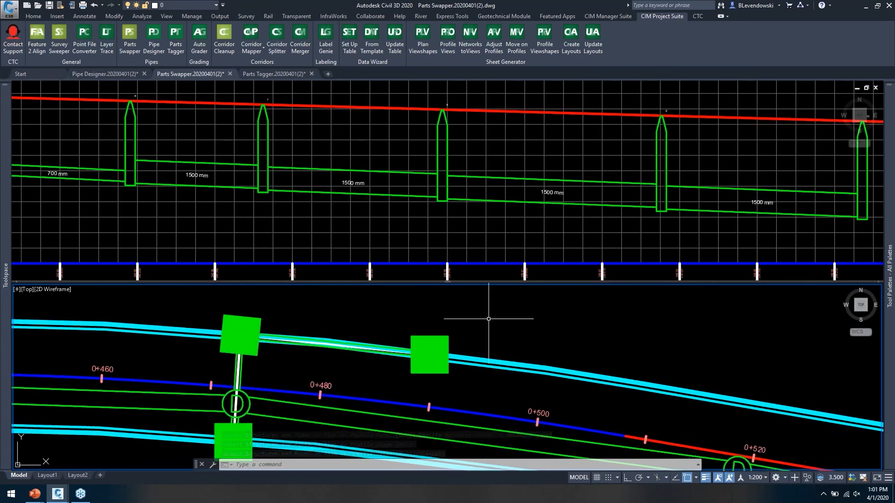
{"action": "left_click", "coordinate": [359, 207]}
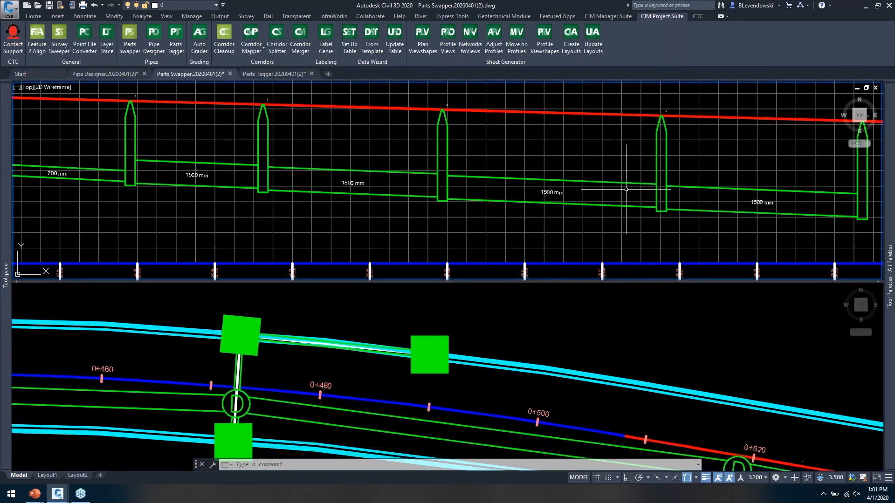
{"action": "middle_click_drag", "start_coordinate": [707, 200], "coordinate": [668, 194]}
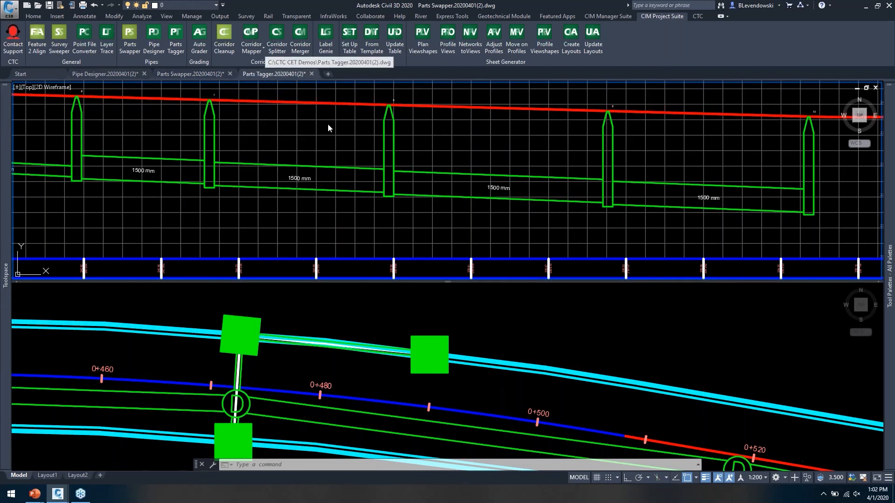
Switch to the Parts Tagger.20200401(2) drawing and open the structure properties of the square inlet at the lateral's free end.
{"action": "left_click", "coordinate": [265, 75]}
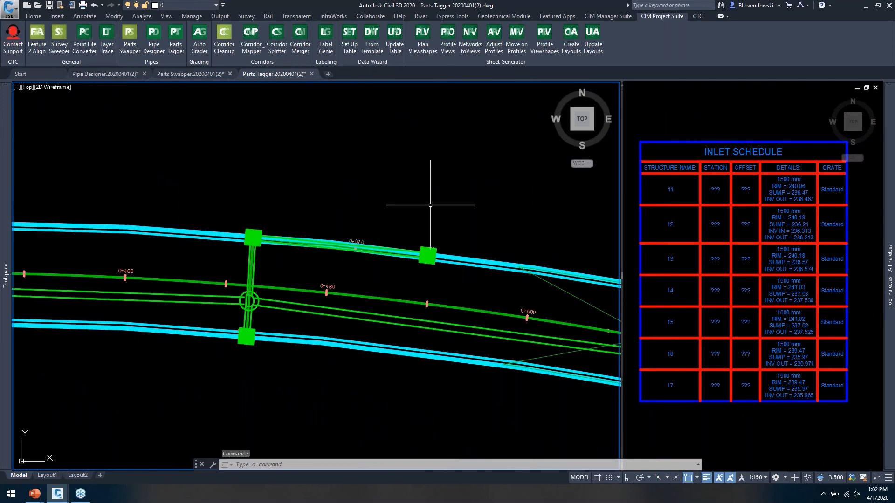
{"action": "middle_click_drag", "start_coordinate": [463, 204], "coordinate": [441, 179]}
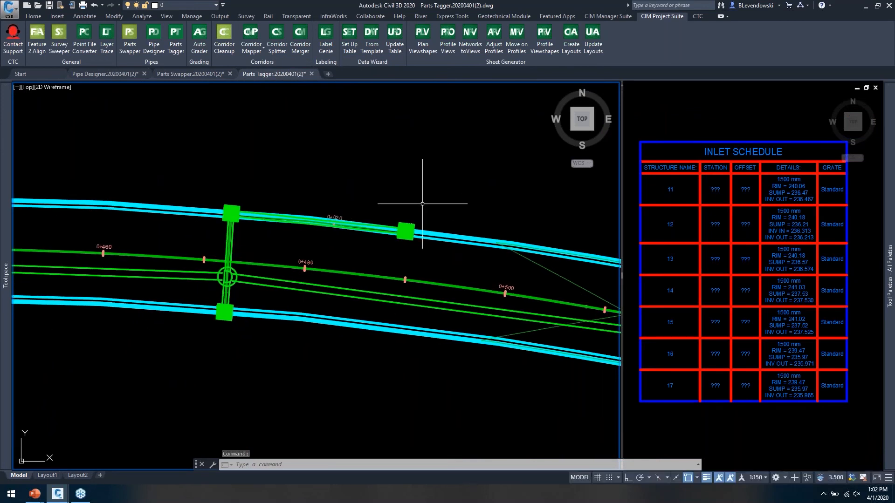
{"action": "left_click", "coordinate": [403, 228]}
{"action": "right_click", "coordinate": [402, 161]}
{"action": "left_click", "coordinate": [435, 263]}
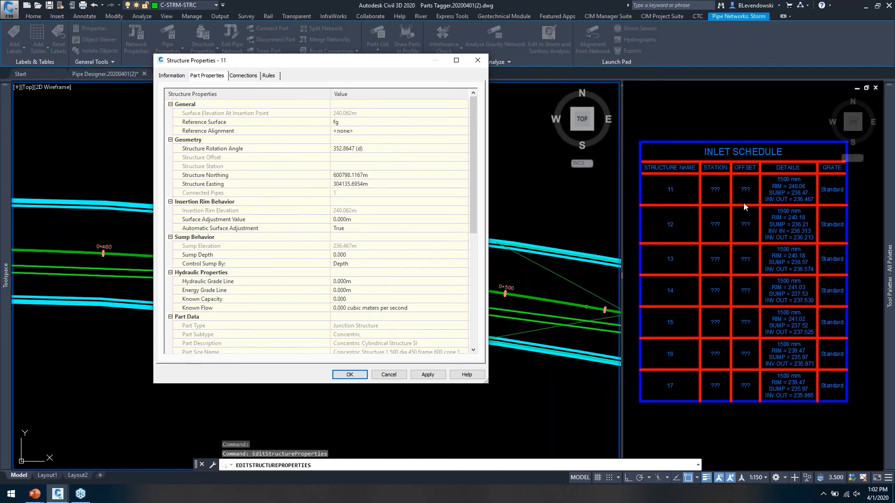
{"action": "mouse_move", "coordinate": [351, 66]}
{"action": "left_mouse_down"}
{"action": "mouse_move", "coordinate": [220, 92]}
{"action": "mouse_move", "coordinate": [308, 51]}
{"action": "left_mouse_up"}
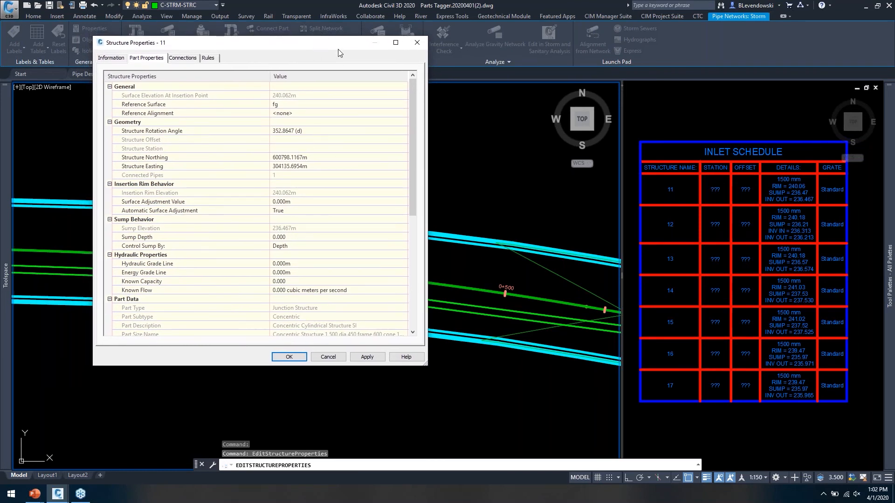
{"action": "mouse_move", "coordinate": [327, 45]}
{"action": "left_mouse_down"}
{"action": "mouse_move", "coordinate": [634, 64]}
{"action": "mouse_move", "coordinate": [626, 64]}
{"action": "left_mouse_up"}
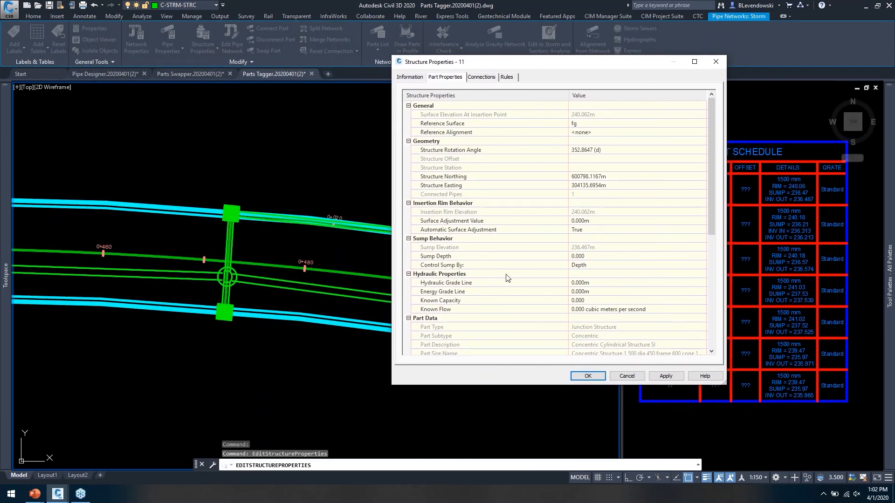
Try setting the inlet's Grate to 1234 in the Part Data of its structure properties.
{"action": "scroll", "coordinate": [508, 278], "scroll_direction": "down", "scroll_amount": 3}
{"action": "scroll", "coordinate": [509, 278], "scroll_direction": "down", "scroll_amount": 4}
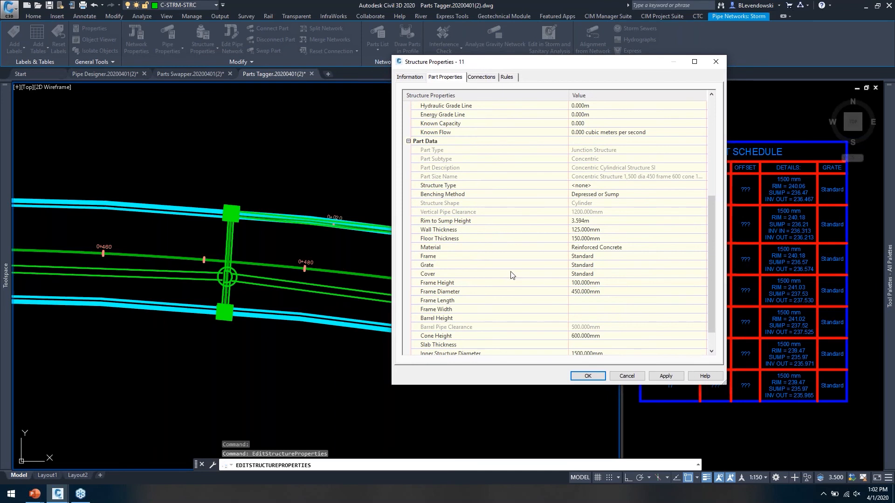
{"action": "left_click", "coordinate": [477, 265]}
{"action": "left_click", "coordinate": [615, 264]}
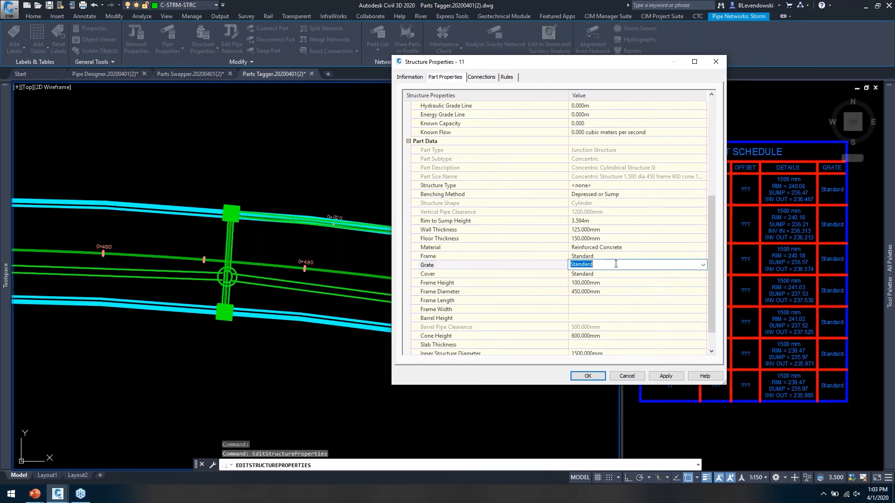
{"action": "type", "text": "1234"}
{"action": "left_click", "coordinate": [483, 266]}
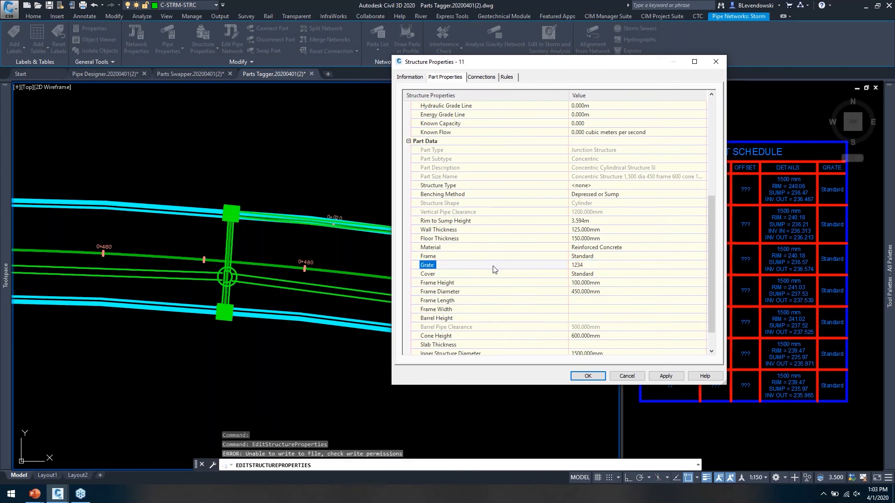
Compare the structure's part properties with the inlet schedule, and close the properties without saving.
{"action": "scroll", "coordinate": [628, 259], "scroll_direction": "down", "scroll_amount": 1}
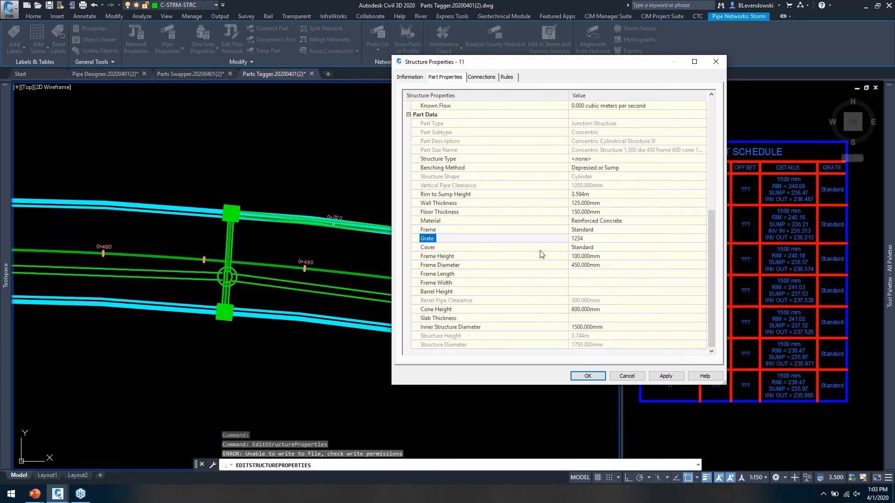
{"action": "scroll", "coordinate": [541, 254], "scroll_direction": "up", "scroll_amount": 7}
{"action": "scroll", "coordinate": [541, 254], "scroll_direction": "up", "scroll_amount": 1}
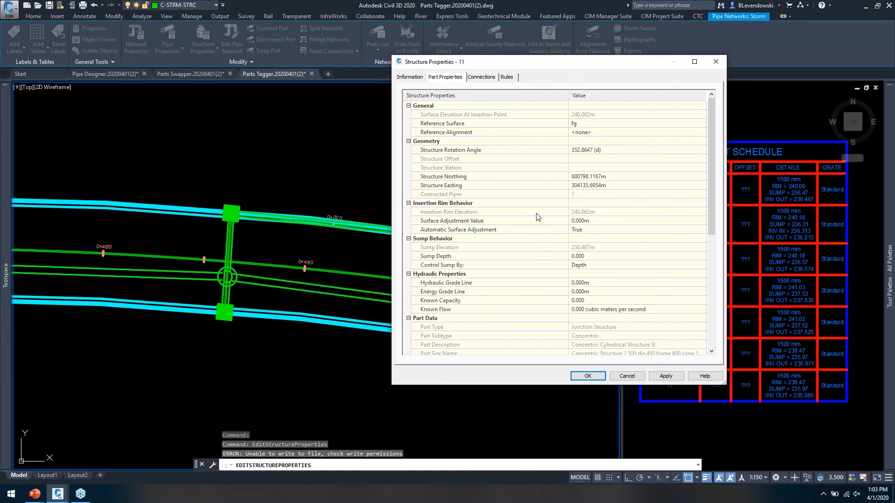
{"action": "left_click_drag", "start_coordinate": [580, 68], "coordinate": [514, 40]}
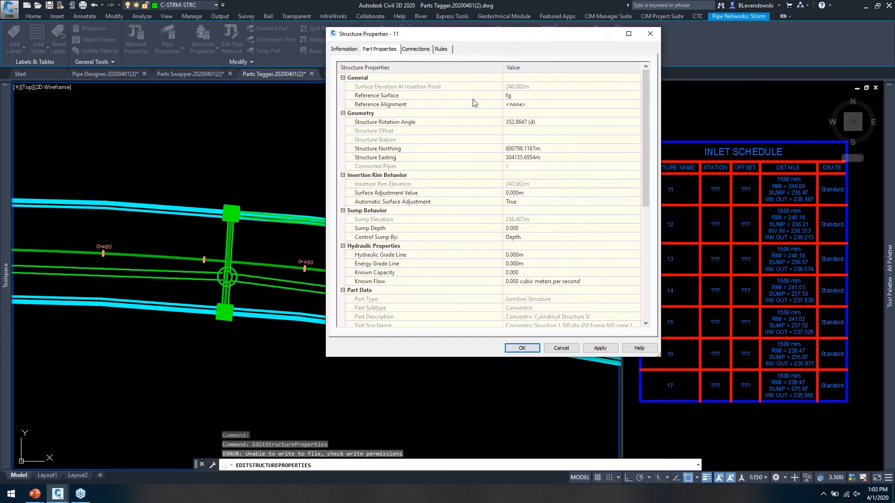
{"action": "scroll", "coordinate": [453, 241], "scroll_direction": "down", "scroll_amount": 8}
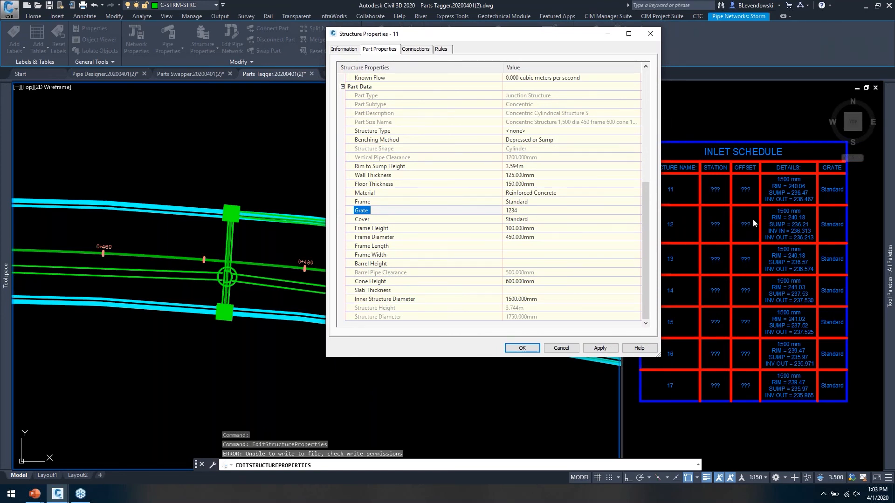
{"action": "mouse_move", "coordinate": [526, 39]}
{"action": "left_mouse_down"}
{"action": "mouse_move", "coordinate": [447, 35]}
{"action": "mouse_move", "coordinate": [446, 56]}
{"action": "left_mouse_up"}
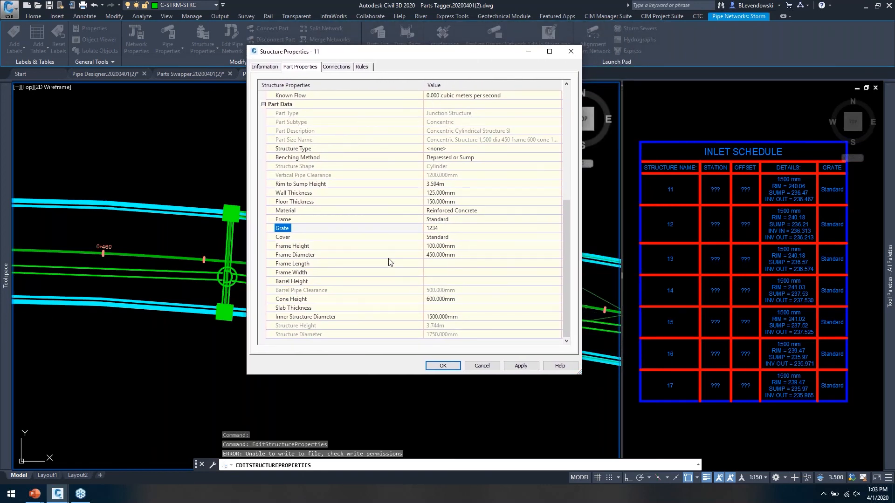
{"action": "left_click", "coordinate": [482, 365]}
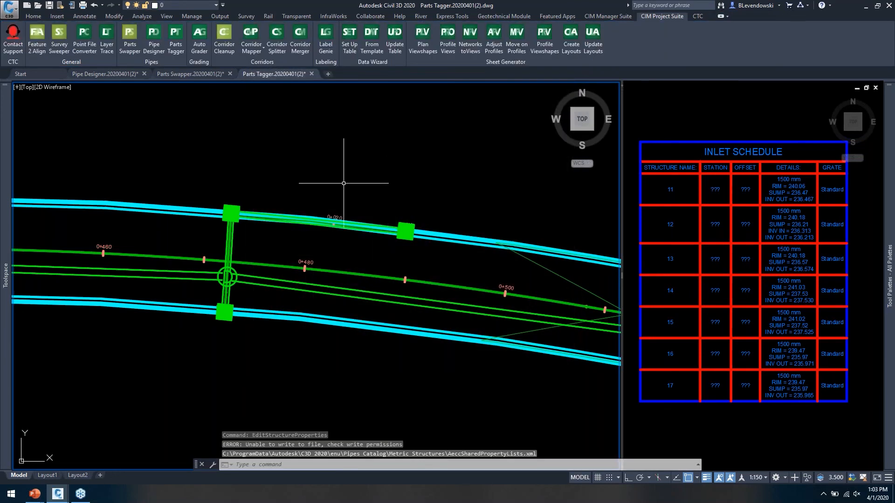
Select the square inlet at the corner of the two lateral pipes and extend the selection to all similar structures.
{"action": "left_click", "coordinate": [237, 205]}
{"action": "right_click", "coordinate": [290, 125]}
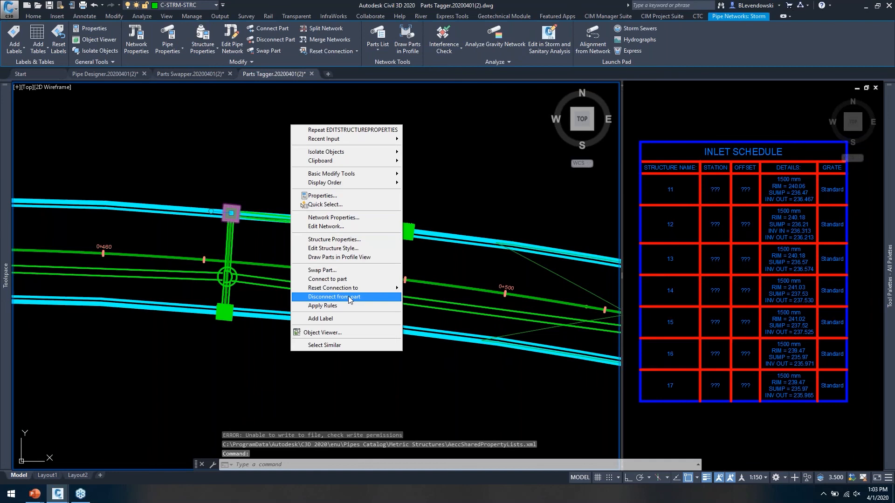
{"action": "left_click", "coordinate": [336, 345]}
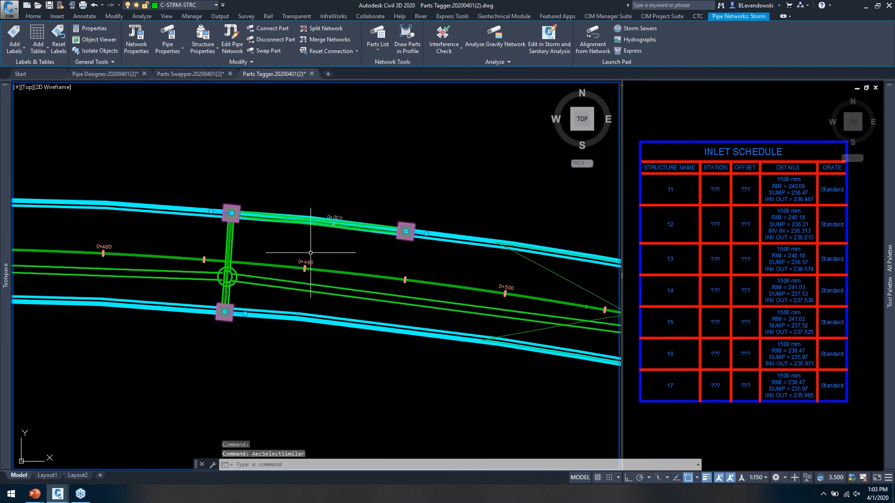
{"action": "middle_click_drag", "start_coordinate": [290, 177], "coordinate": [337, 180]}
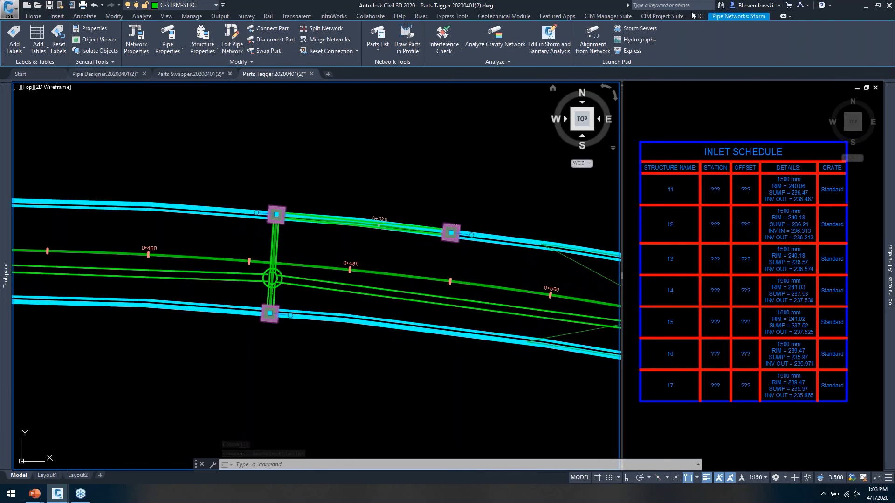
Add the two pipes meeting at the corner inlet to the selection and extend it to all similar parts.
{"action": "scroll", "coordinate": [320, 238], "scroll_direction": "up", "scroll_amount": 6}
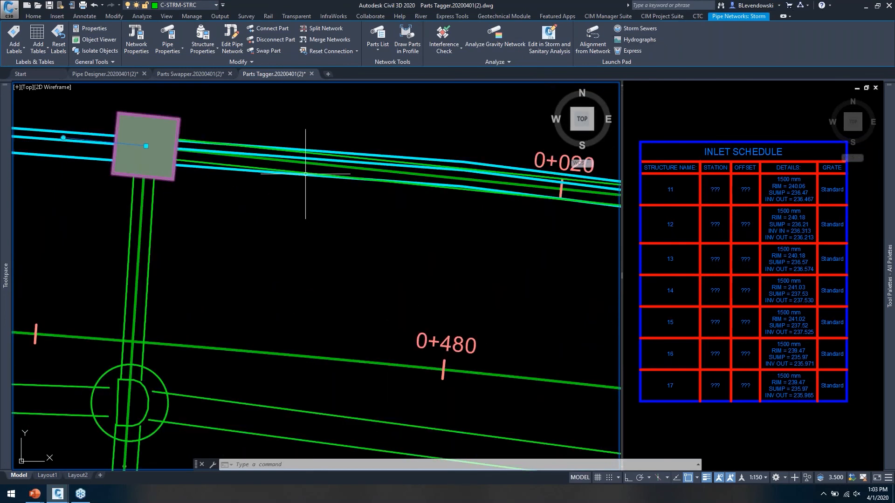
{"action": "left_click", "coordinate": [242, 169]}
{"action": "left_click", "coordinate": [151, 212]}
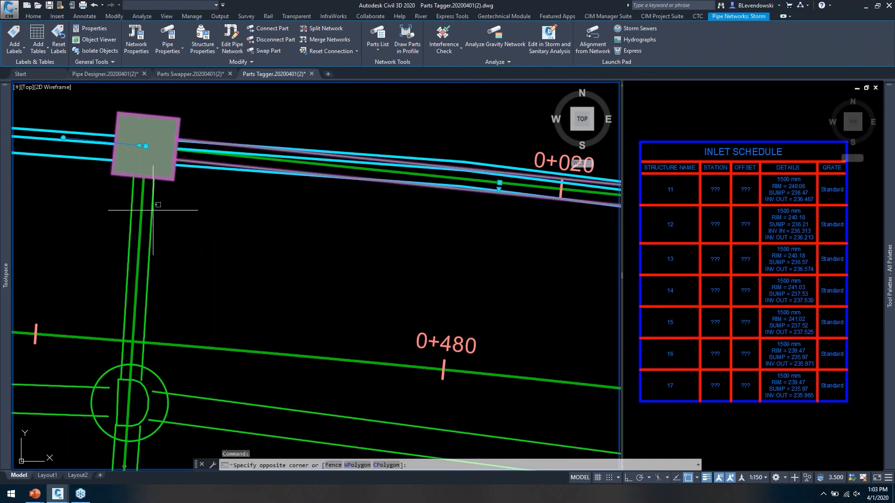
{"action": "left_click", "coordinate": [152, 220]}
{"action": "scroll", "coordinate": [184, 231], "scroll_direction": "down", "scroll_amount": 4}
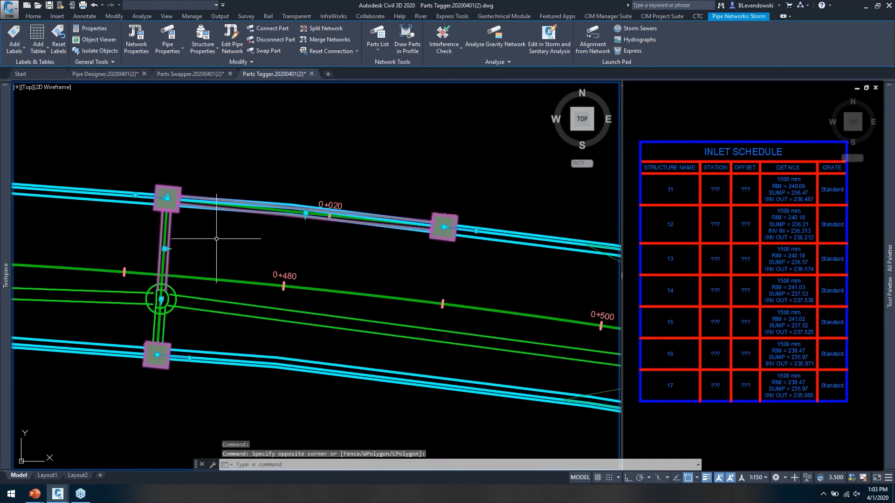
{"action": "right_click", "coordinate": [217, 241]}
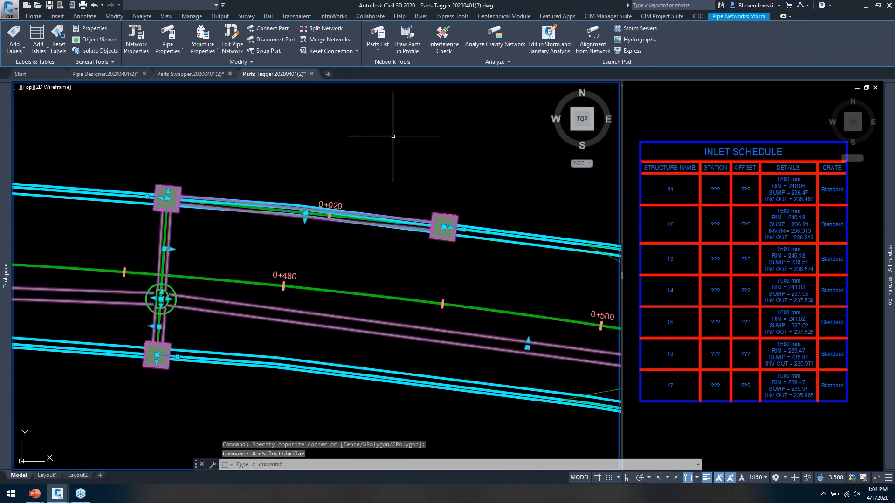
Start Parts Tagger on the selected structures and pipes, with its dialog moved clear of the inlet schedule.
{"action": "left_click", "coordinate": [661, 15]}
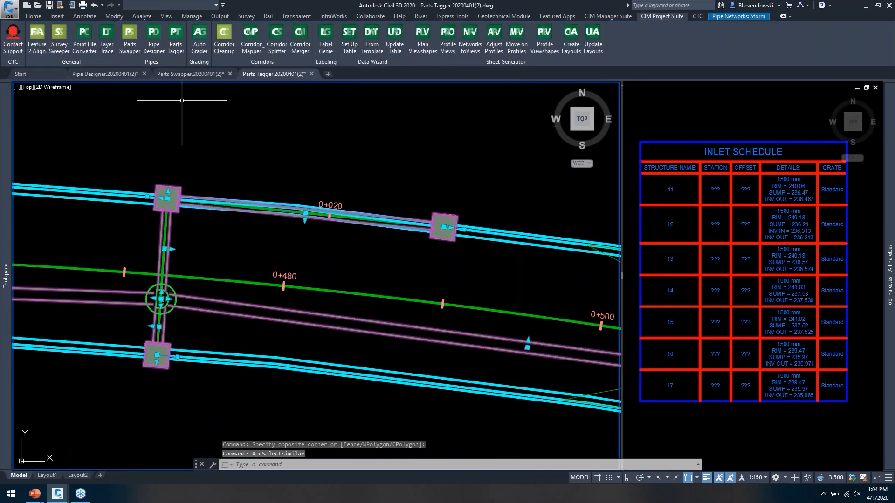
{"action": "left_click", "coordinate": [176, 45]}
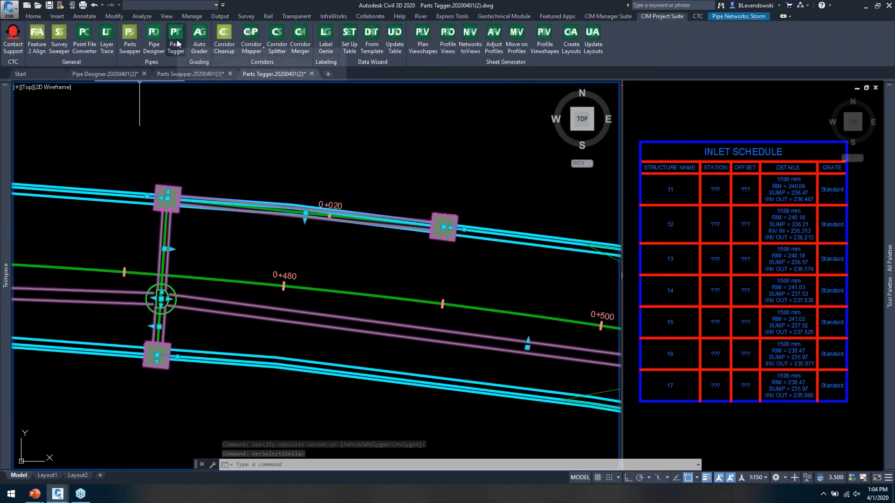
{"action": "left_click_drag", "start_coordinate": [497, 68], "coordinate": [363, 83]}
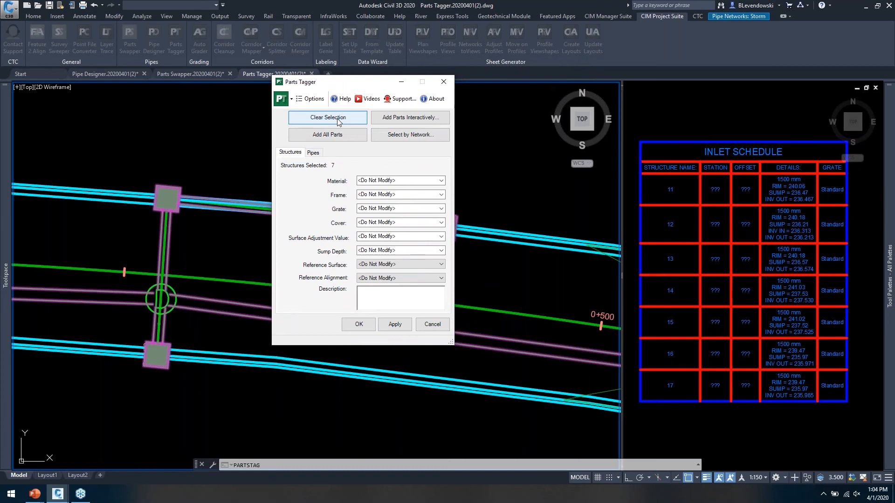
Check the Add Parts Interactively and Select by Network options in Parts Tagger, keeping the current selection.
{"action": "left_click", "coordinate": [394, 124]}
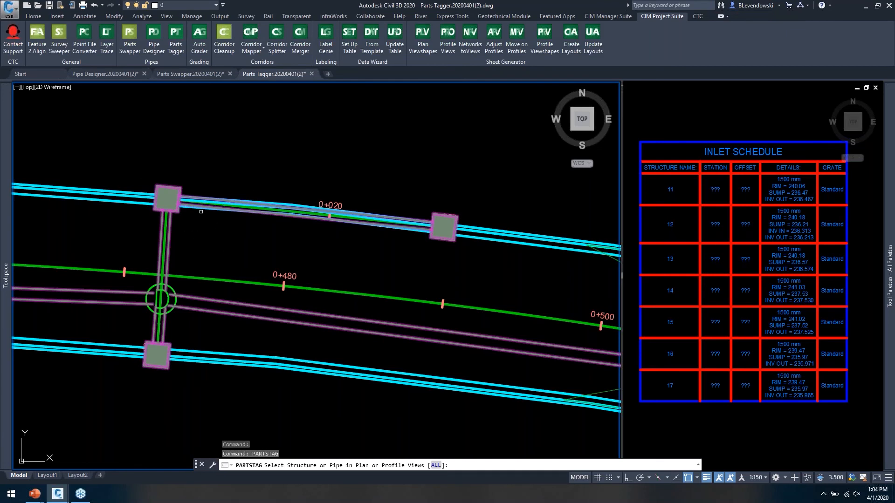
{"action": "key", "text": "Escape"}
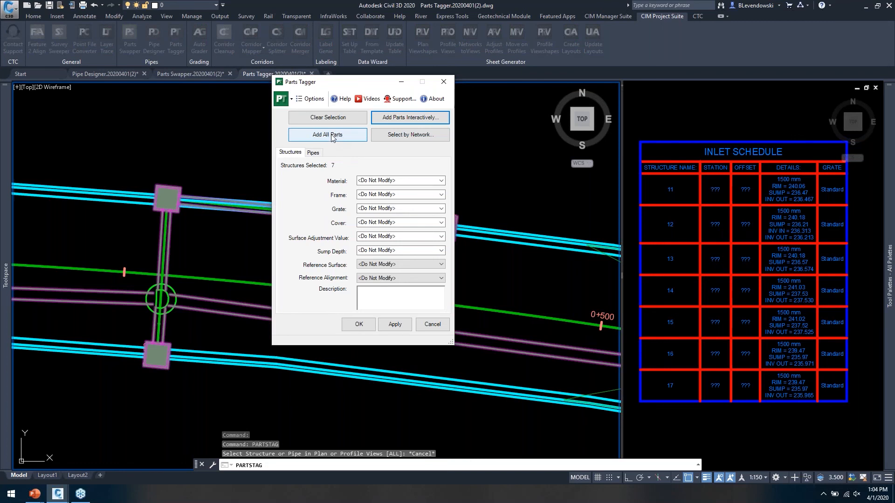
{"action": "left_click", "coordinate": [413, 135]}
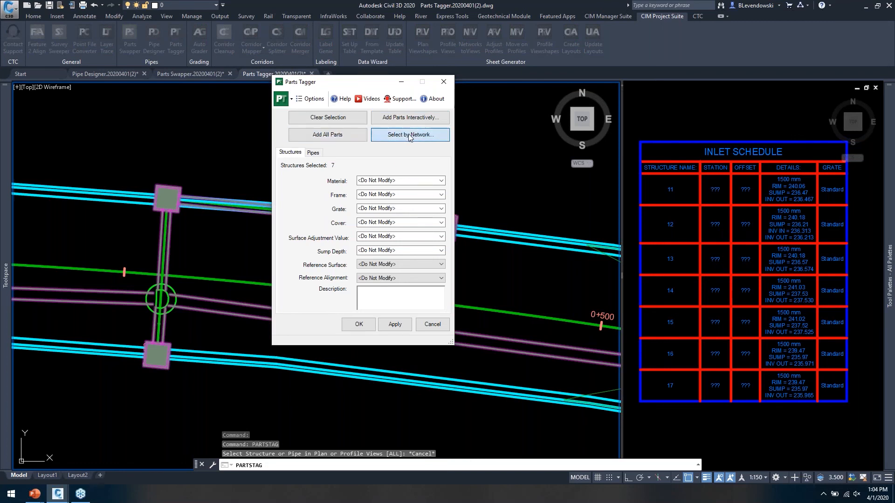
{"action": "left_click", "coordinate": [120, 180]}
Compare the properties Parts Tagger offers for pipes and for structures, ending on the structure properties.
{"action": "left_click", "coordinate": [313, 154]}
{"action": "left_click", "coordinate": [297, 155]}
{"action": "left_click", "coordinate": [312, 155]}
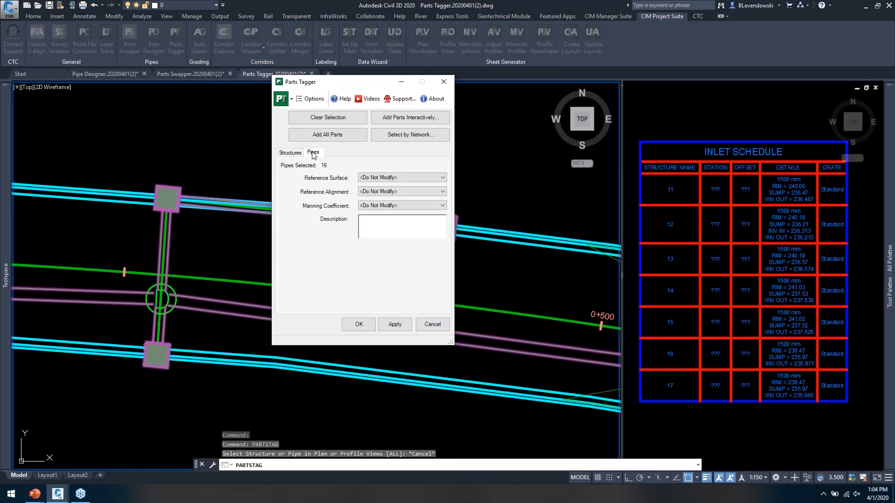
{"action": "left_click", "coordinate": [295, 155]}
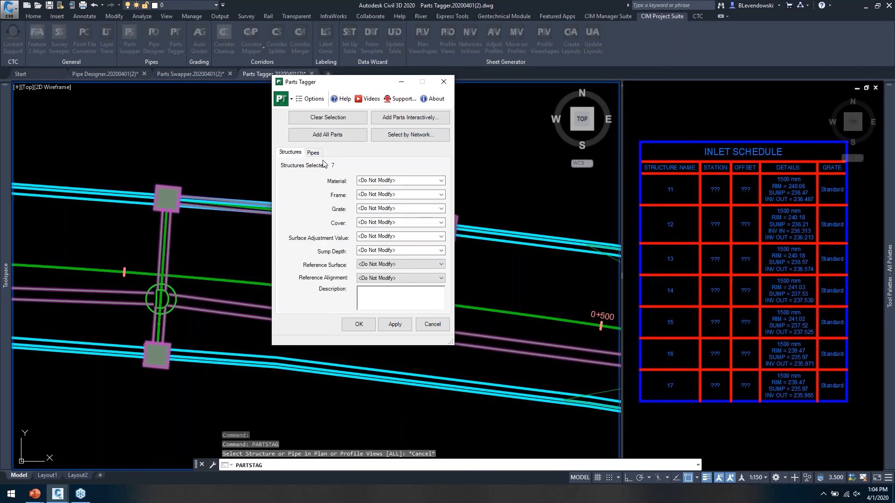
{"action": "left_click", "coordinate": [313, 154]}
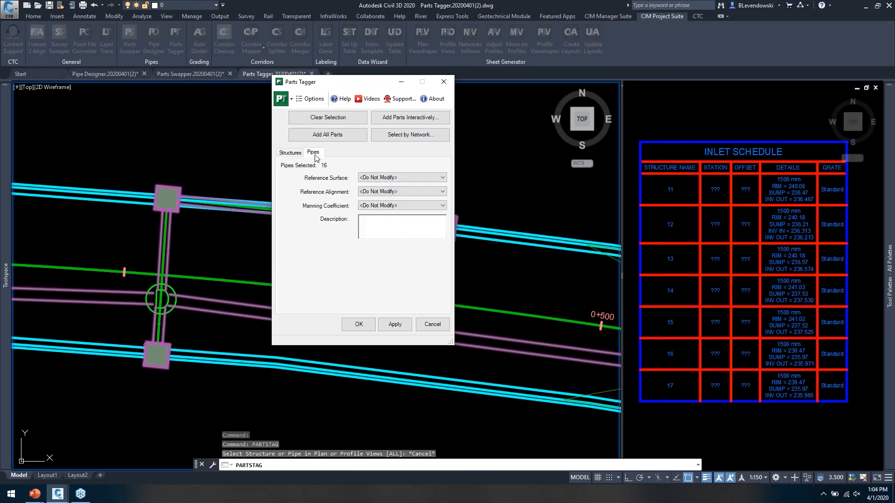
{"action": "left_click", "coordinate": [291, 154]}
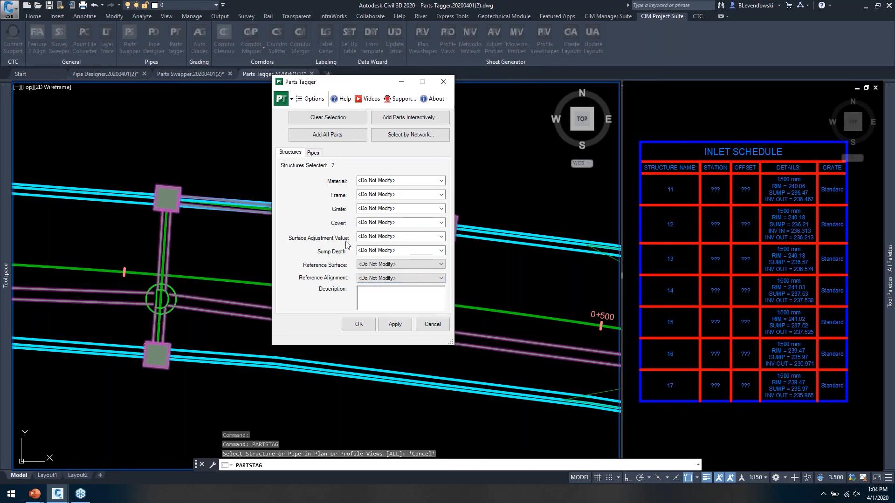
Enter 1234 as the Grate for the selected structures and check the Surface Adjustment Value choices.
{"action": "left_click", "coordinate": [407, 209]}
{"action": "type", "text": "1234"}
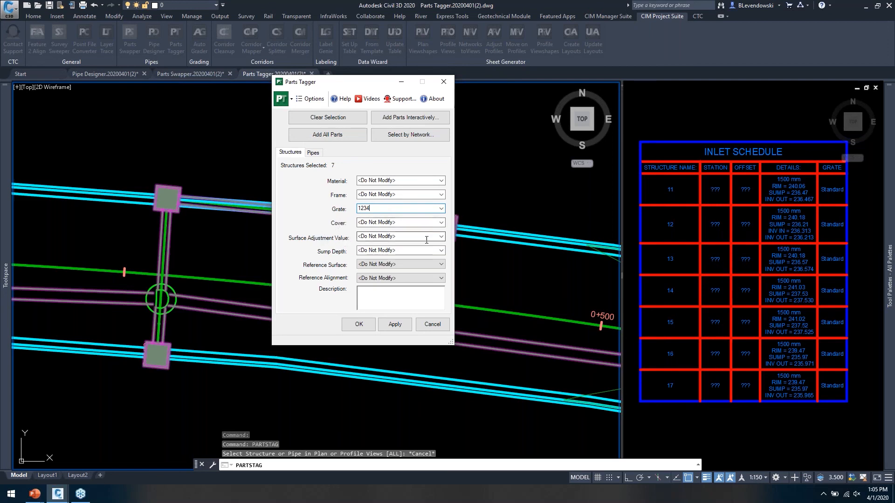
{"action": "left_click", "coordinate": [441, 236]}
{"action": "left_click", "coordinate": [441, 237]}
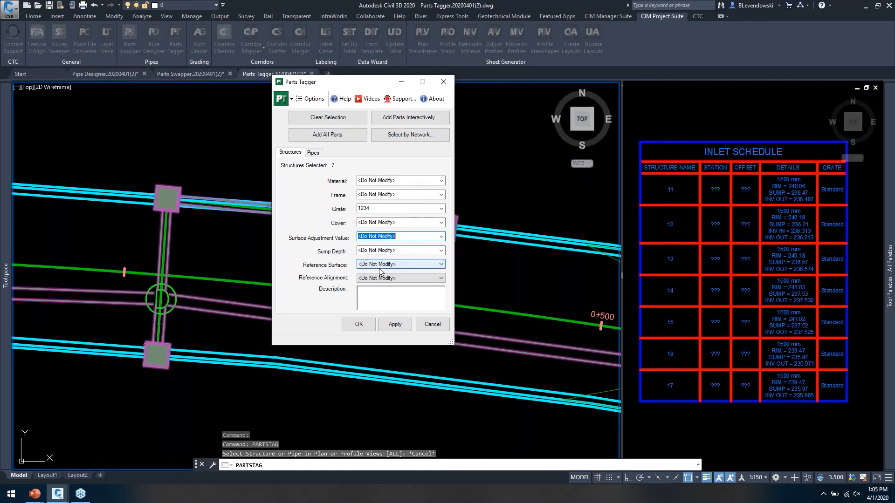
Choose Main as the structures' Reference Alignment and enter "notes" as their Description.
{"action": "left_click", "coordinate": [403, 278]}
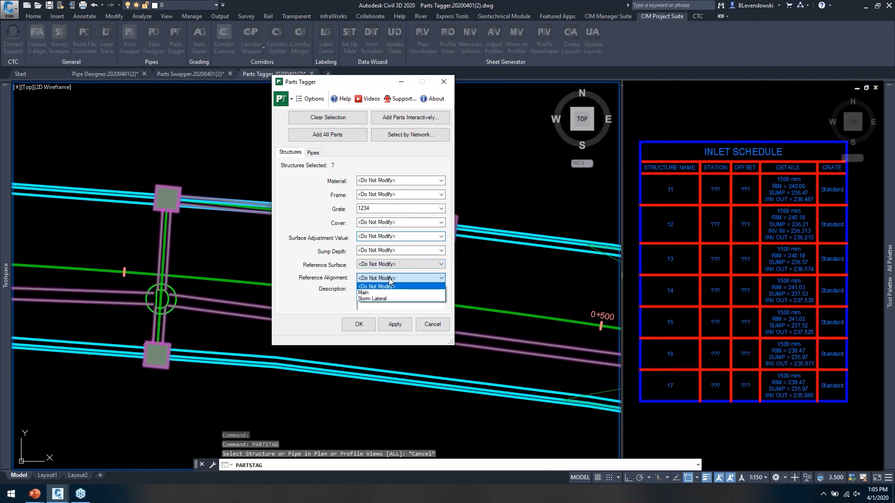
{"action": "left_click", "coordinate": [372, 293]}
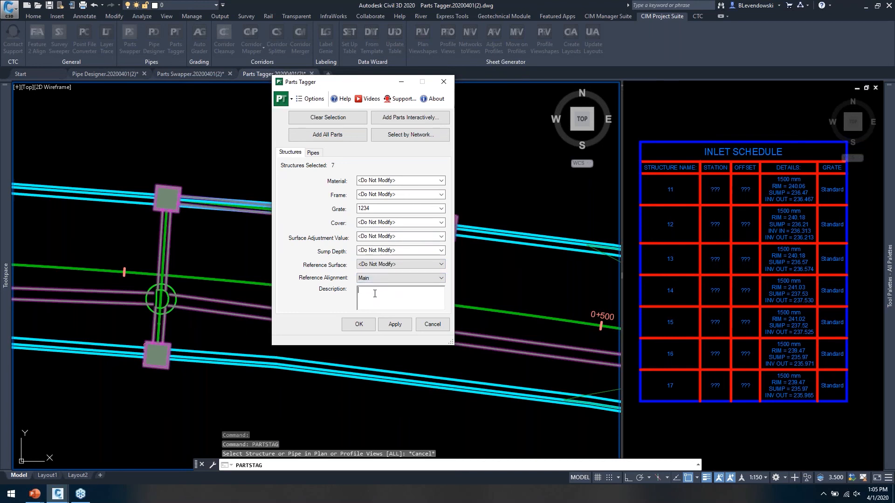
{"action": "type", "text": "notes"}
{"action": "left_click_drag", "start_coordinate": [372, 84], "coordinate": [442, 85]}
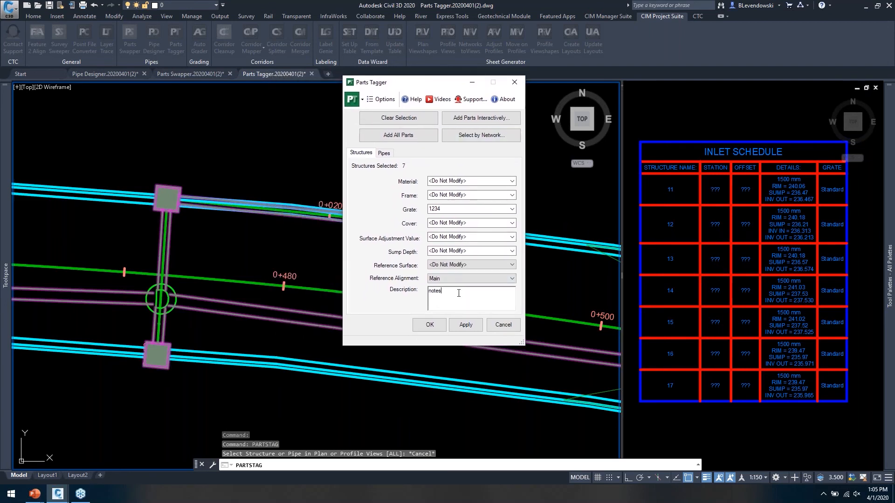
Choose 0.013 as the Manning Coefficient for the selected pipes and return to the structure properties.
{"action": "left_click", "coordinate": [384, 153]}
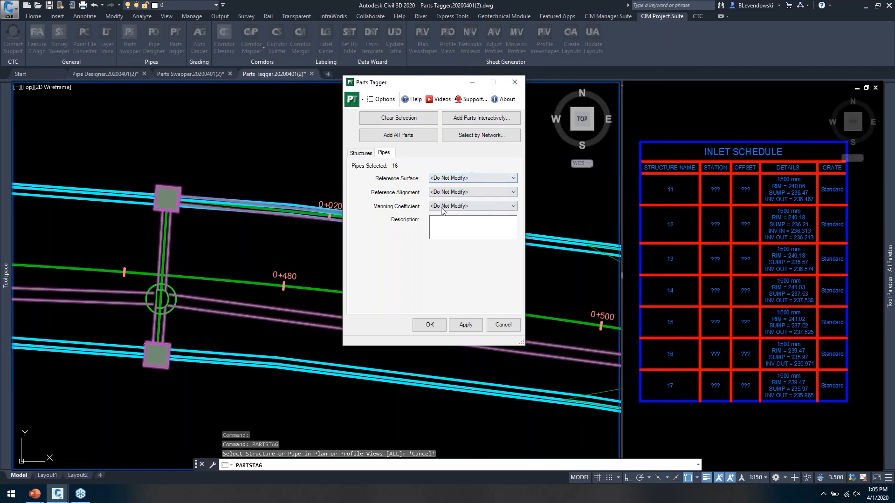
{"action": "left_click", "coordinate": [456, 209]}
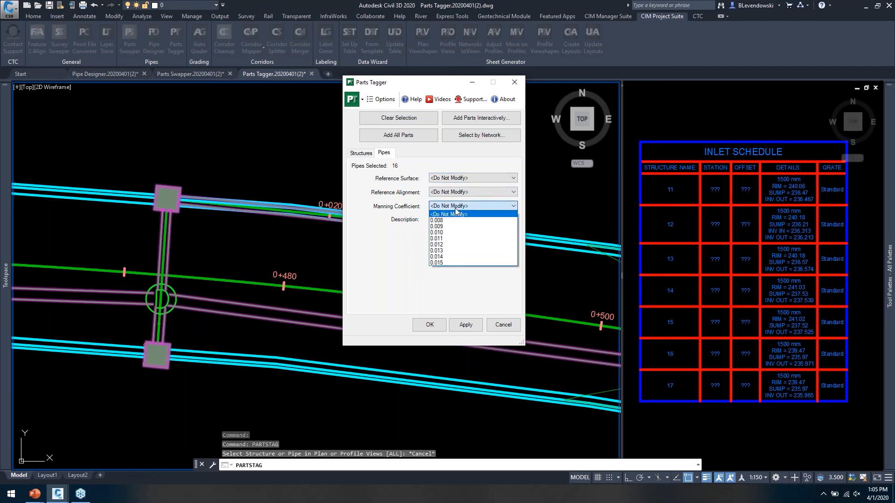
{"action": "left_click", "coordinate": [451, 252]}
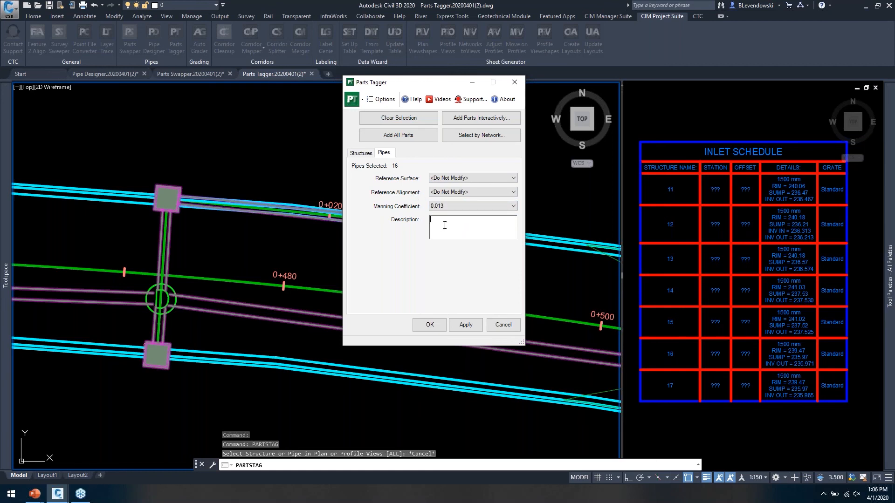
{"action": "left_click", "coordinate": [361, 153]}
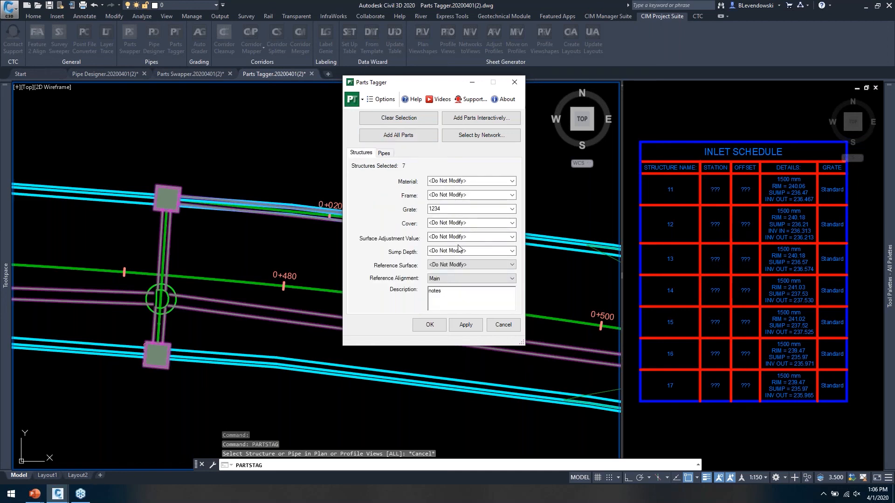
Check the Grate choices, then apply the Parts Tagger values to the selected parts and regenerate the drawing.
{"action": "left_click", "coordinate": [512, 209]}
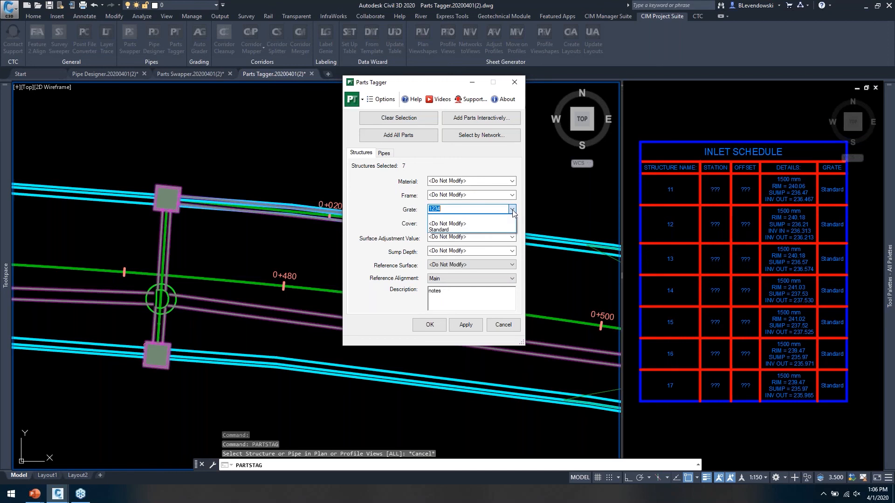
{"action": "left_click", "coordinate": [513, 211]}
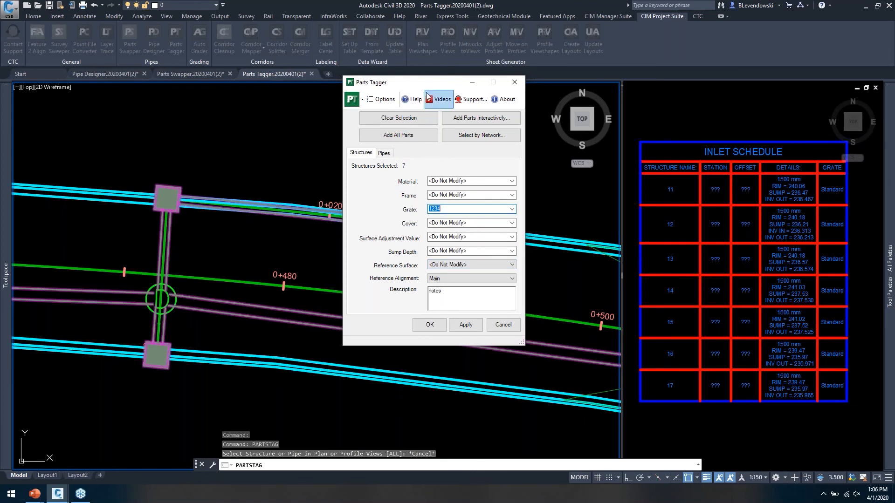
{"action": "mouse_move", "coordinate": [427, 82]}
{"action": "left_mouse_down"}
{"action": "mouse_move", "coordinate": [328, 11]}
{"action": "mouse_move", "coordinate": [322, 21]}
{"action": "left_mouse_up"}
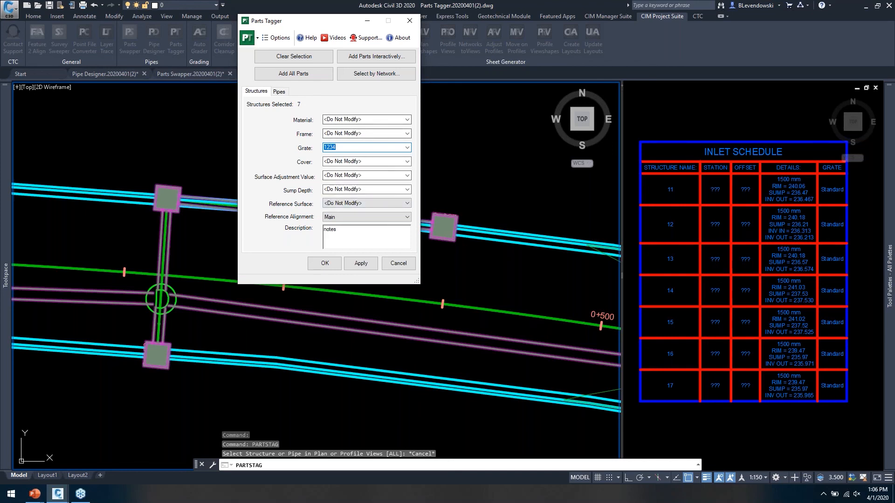
{"action": "left_click", "coordinate": [324, 263]}
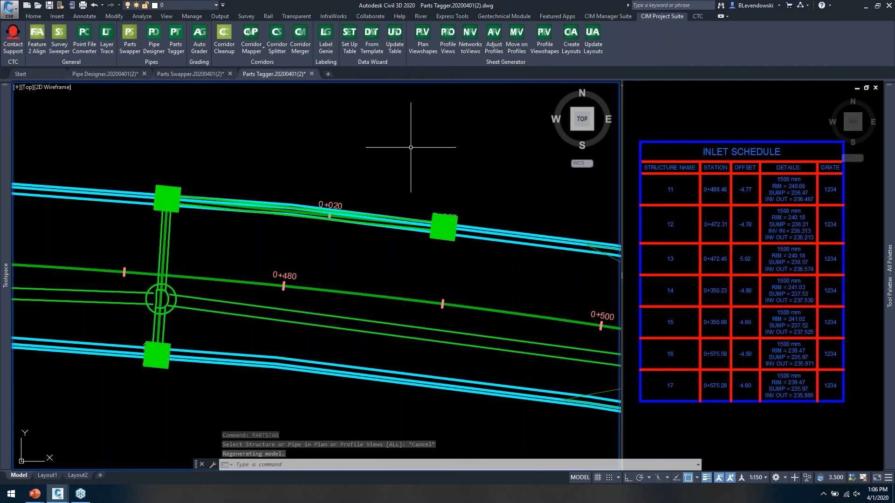
{"action": "type", "text": "rea"}
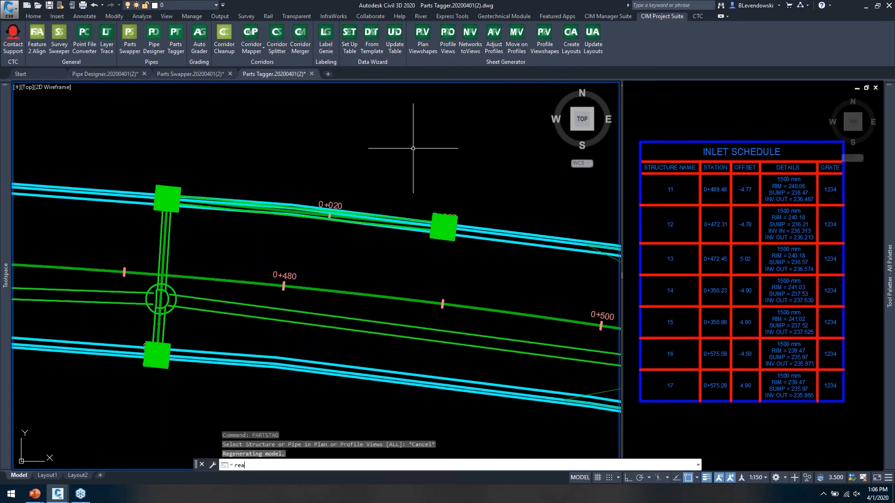
{"action": "key", "text": "Return"}
Inspect the part properties of the inlet structure near station 0+490, including its Reference Alignment, and close them without changes.
{"action": "left_click", "coordinate": [446, 234]}
{"action": "key", "text": "Escape"}
{"action": "left_click", "coordinate": [442, 227]}
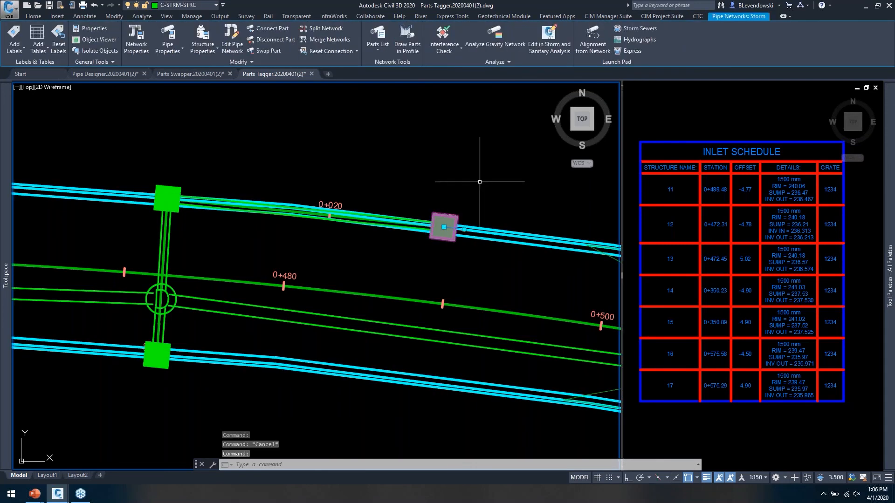
{"action": "right_click", "coordinate": [479, 182]}
{"action": "left_click", "coordinate": [521, 299]}
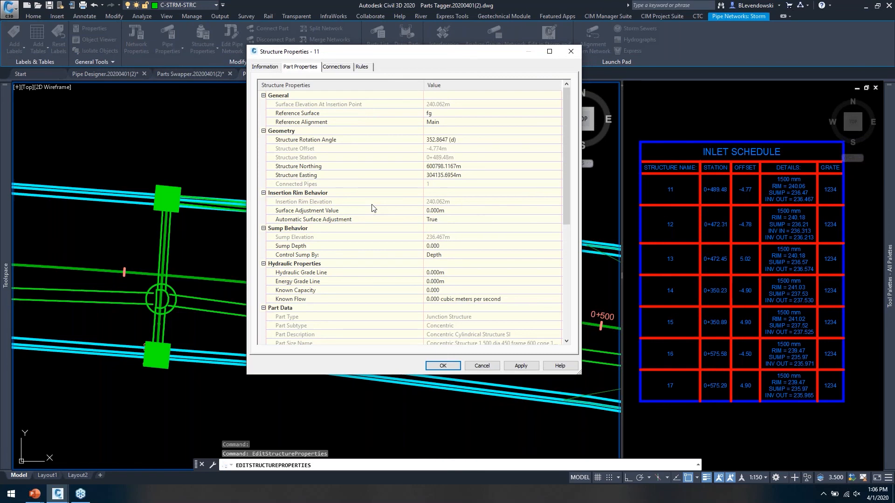
{"action": "left_click_drag", "start_coordinate": [409, 53], "coordinate": [391, 87]}
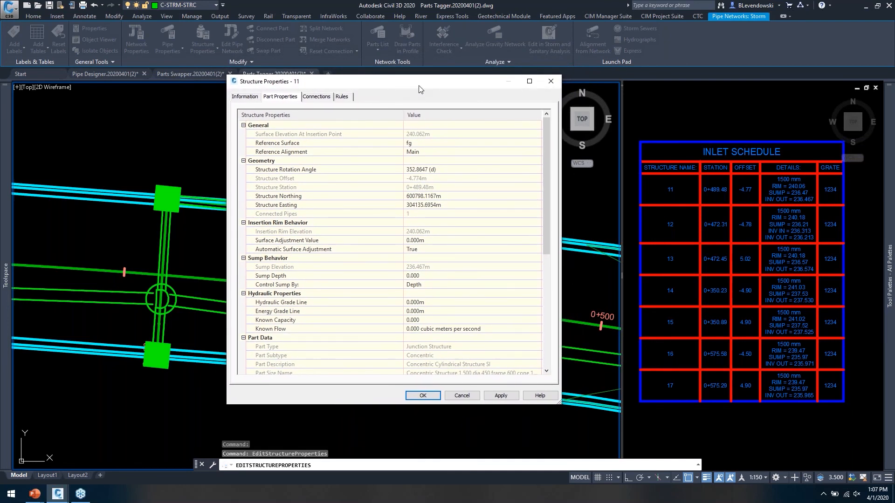
{"action": "left_click", "coordinate": [463, 395]}
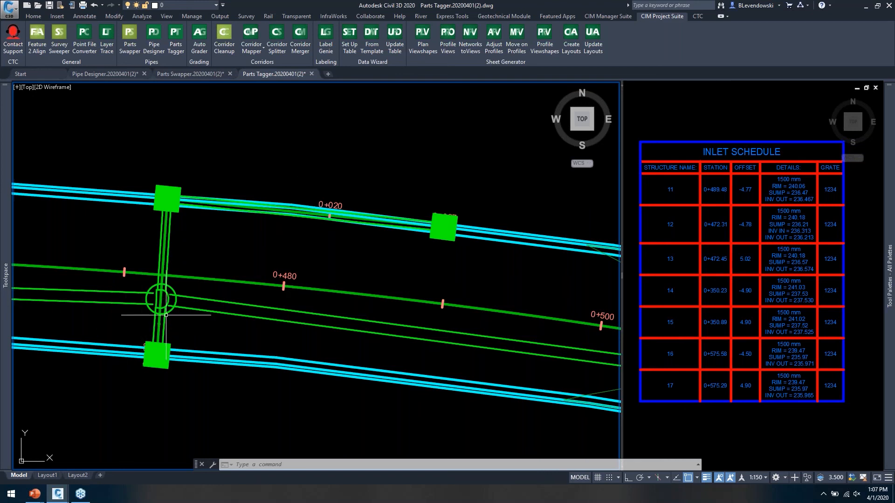
{"action": "middle_click_drag", "start_coordinate": [233, 309], "coordinate": [362, 322]}
{"action": "mouse_move", "coordinate": [419, 328]}
{"action": "middle_mouse_down"}
{"action": "mouse_move", "coordinate": [167, 272]}
{"action": "mouse_move", "coordinate": [166, 259]}
{"action": "middle_mouse_up"}
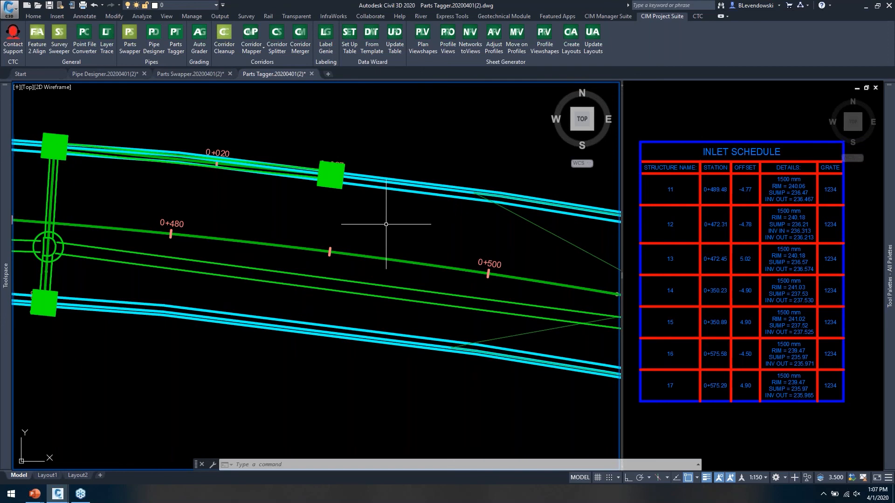
{"action": "middle_click_drag", "start_coordinate": [314, 215], "coordinate": [363, 241]}
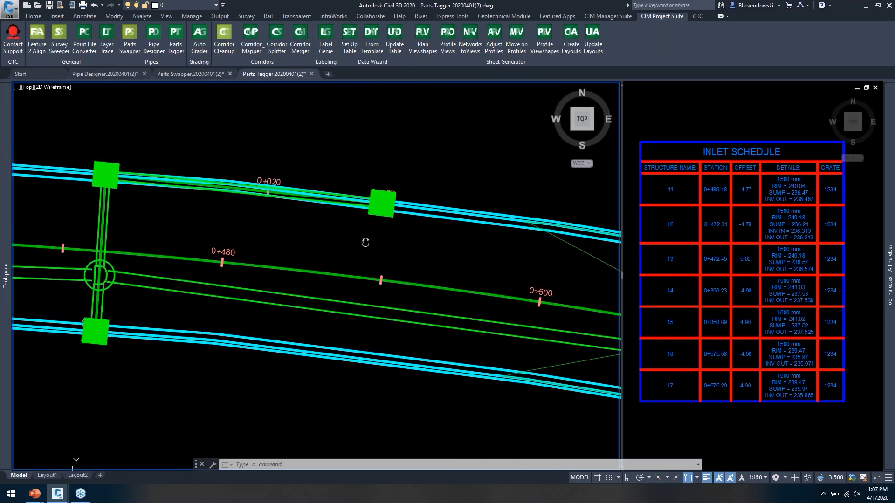
{"action": "left_click", "coordinate": [745, 94]}
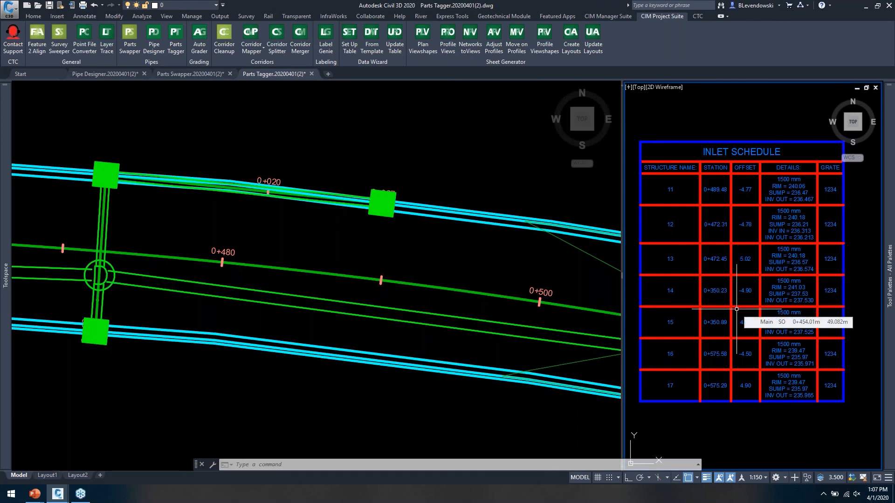
{"action": "left_click", "coordinate": [423, 163]}
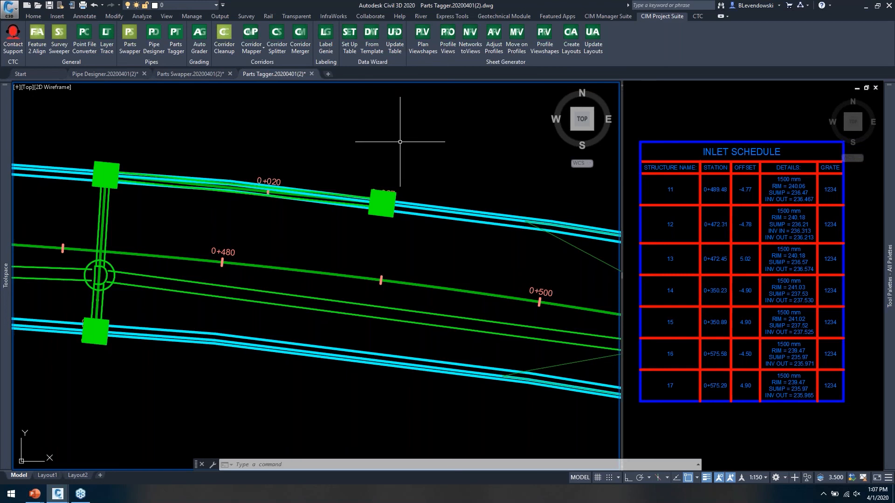
Switch to the PowerPoint slide show with the Pipe Jammer (coming soon) slide.
{"action": "key", "text": "alt+Tab"}
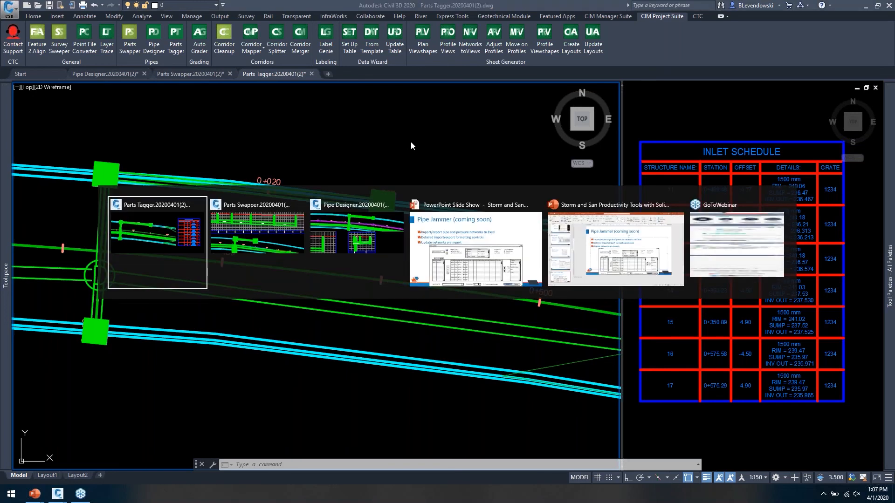
{"action": "left_click", "coordinate": [490, 238]}
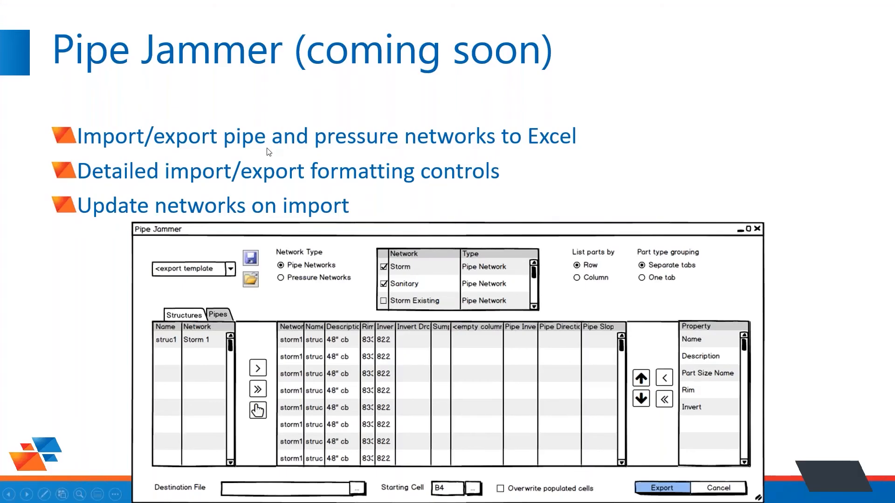
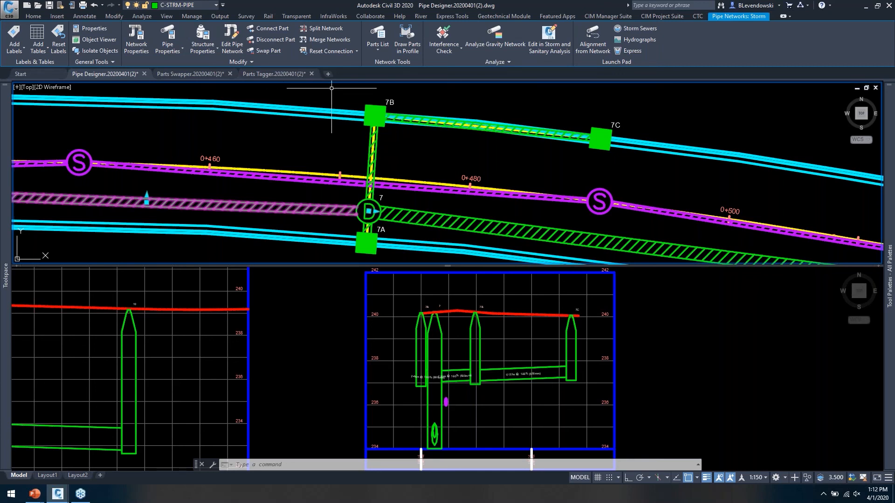
{"action": "mouse_move", "coordinate": [335, 99]}
{"action": "middle_mouse_down"}
{"action": "mouse_move", "coordinate": [298, 112]}
{"action": "mouse_move", "coordinate": [336, 97]}
{"action": "middle_mouse_up"}
{"action": "mouse_move", "coordinate": [295, 132]}
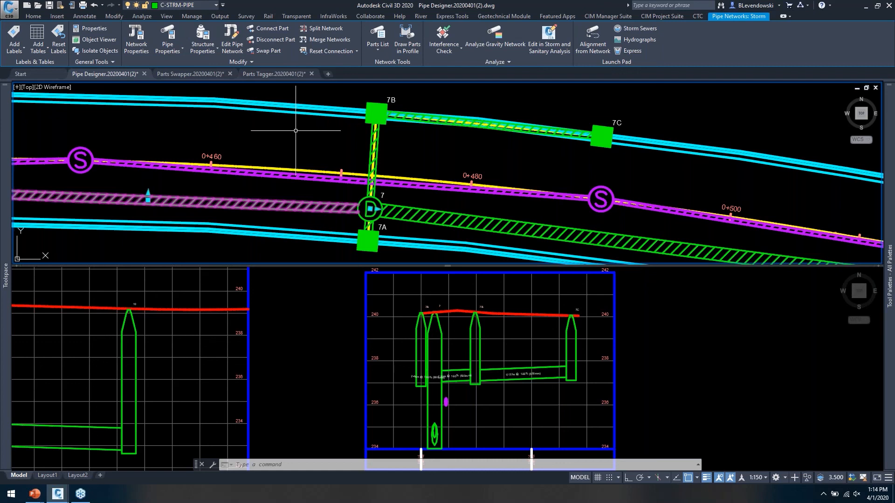
{"action": "left_click", "coordinate": [347, 400]}
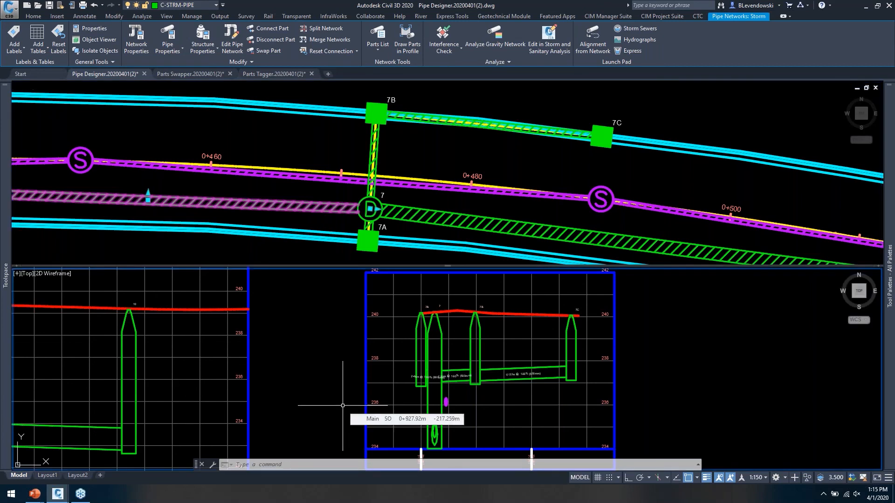